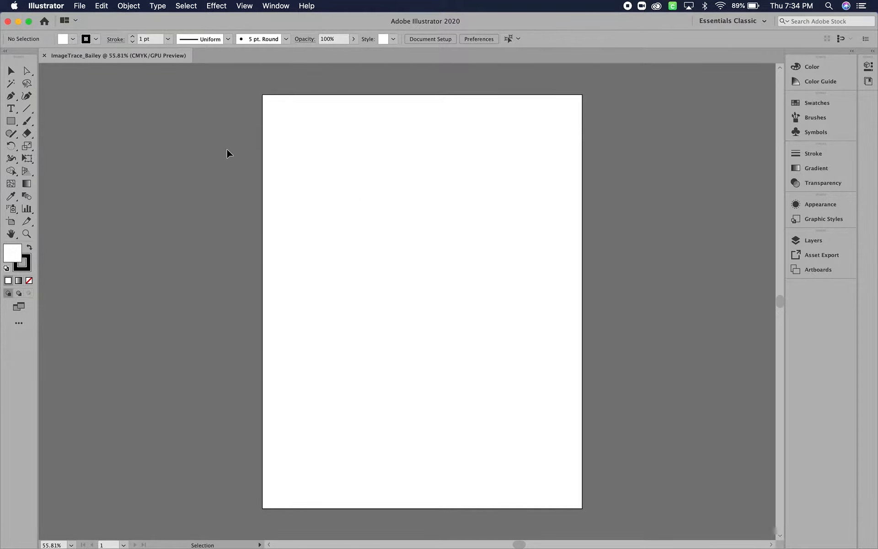
# - Place Narwhal.jpg as a linked image and align it with the artboard's edges
pyautogui.click(85, 7)
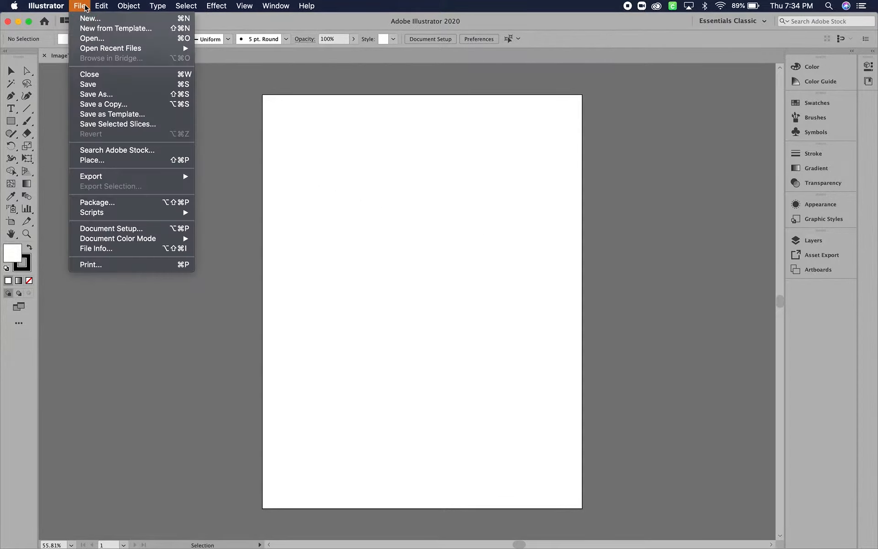
pyautogui.click(96, 161)
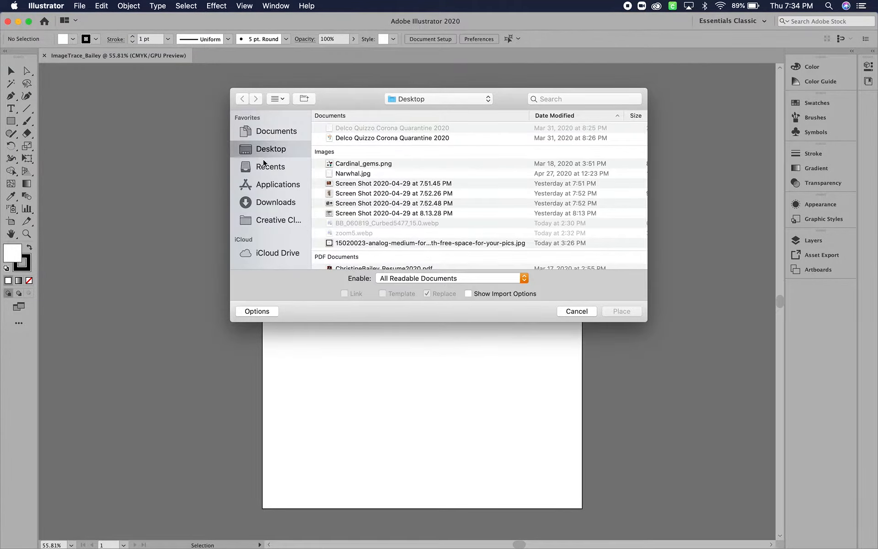
pyautogui.click(345, 175)
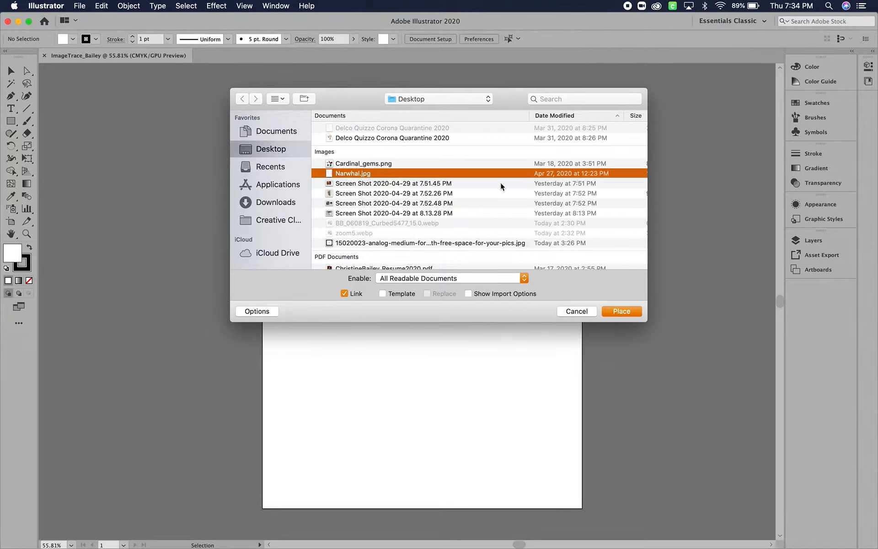
pyautogui.click(619, 312)
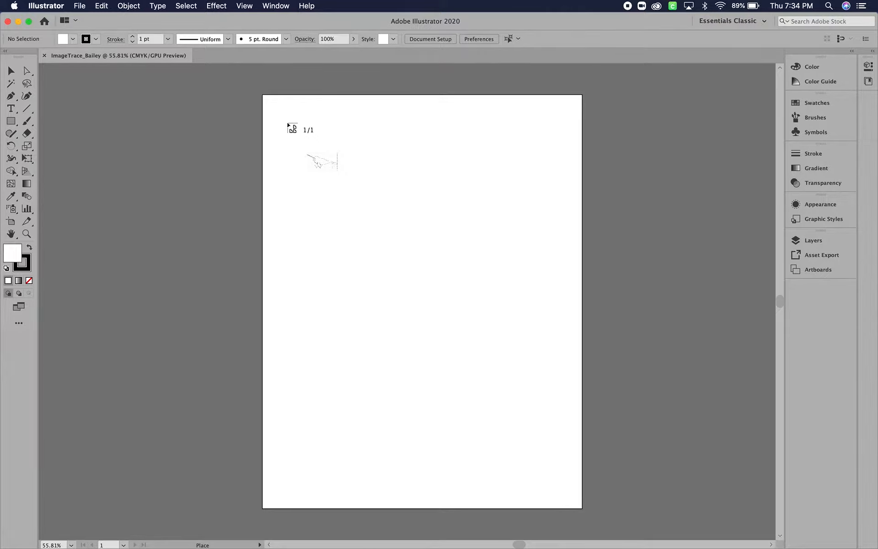
pyautogui.click(288, 124)
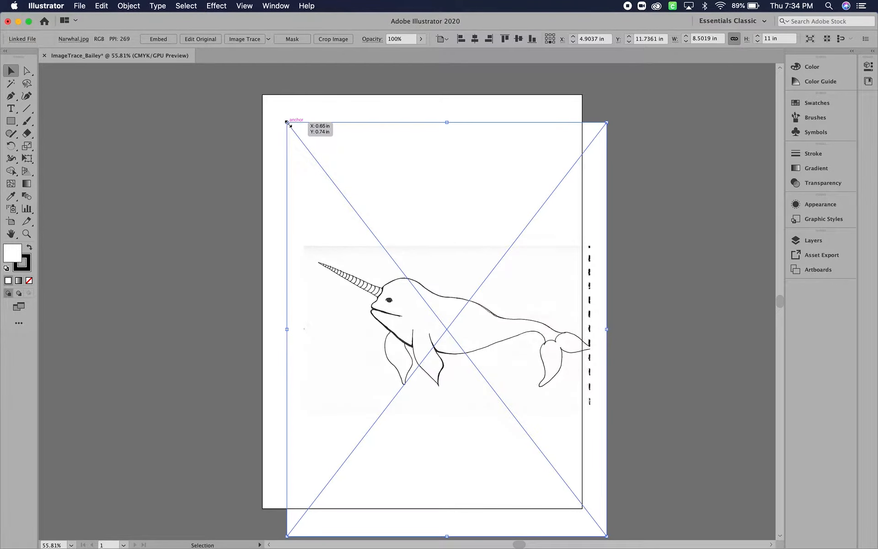
pyautogui.moveTo(390, 286); pyautogui.dragTo(365, 259)
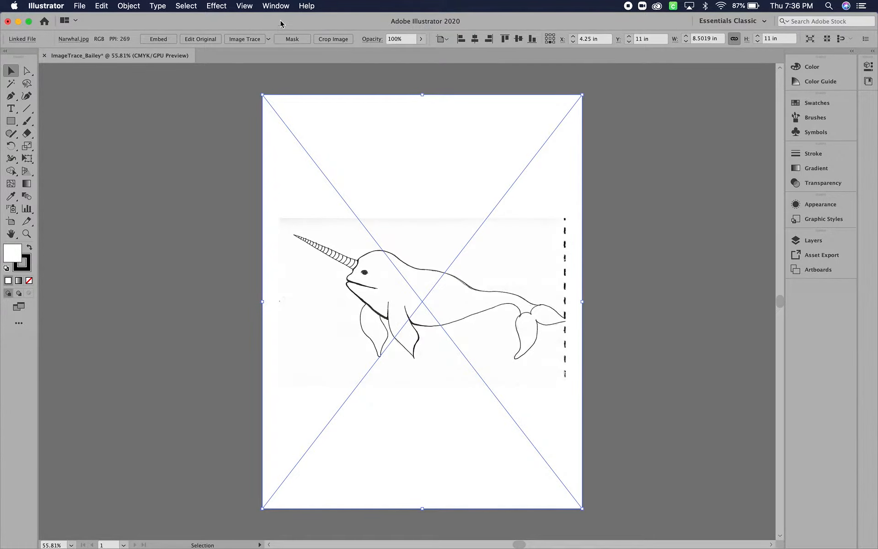
# - Embed the linked narwhal image in the document
pyautogui.click(274, 6)
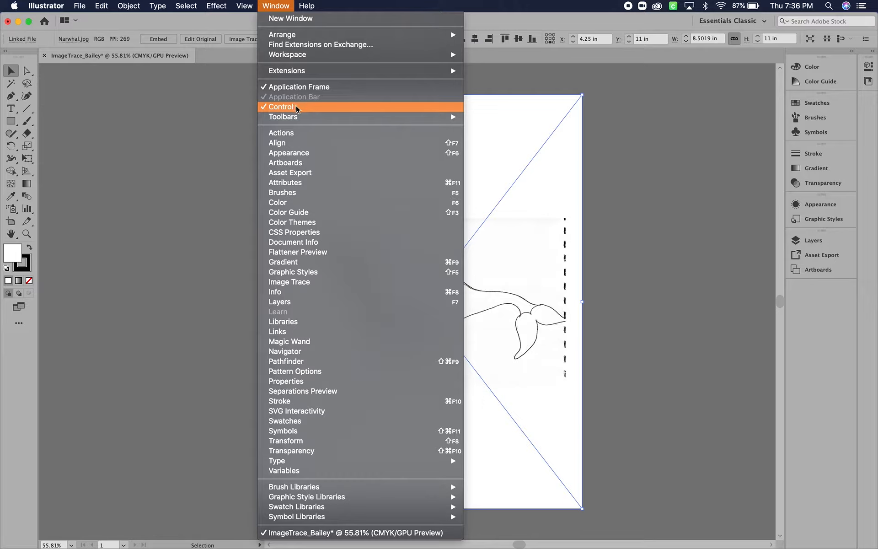
pyautogui.click(181, 109)
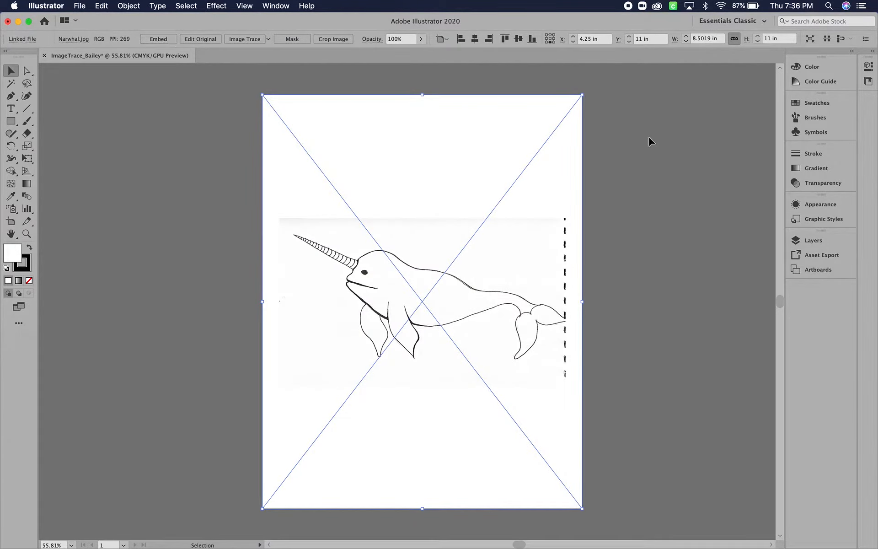
pyautogui.click(868, 67)
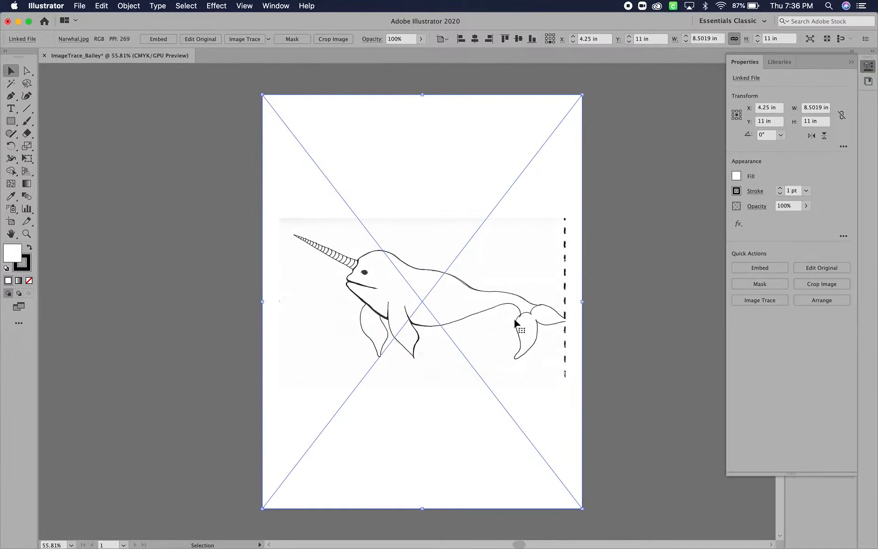
pyautogui.click(771, 267)
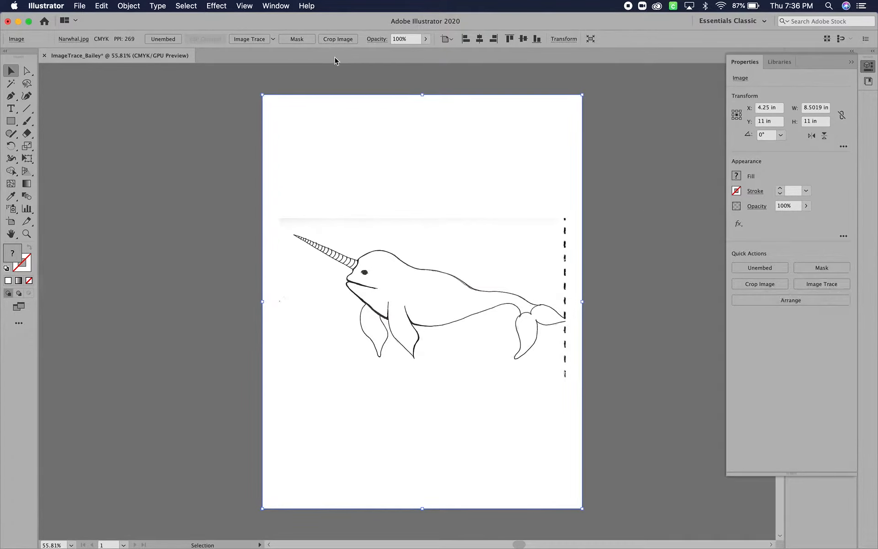
# - Image-trace the narwhal drawing with the Default preset in Black and White mode
pyautogui.click(285, 8)
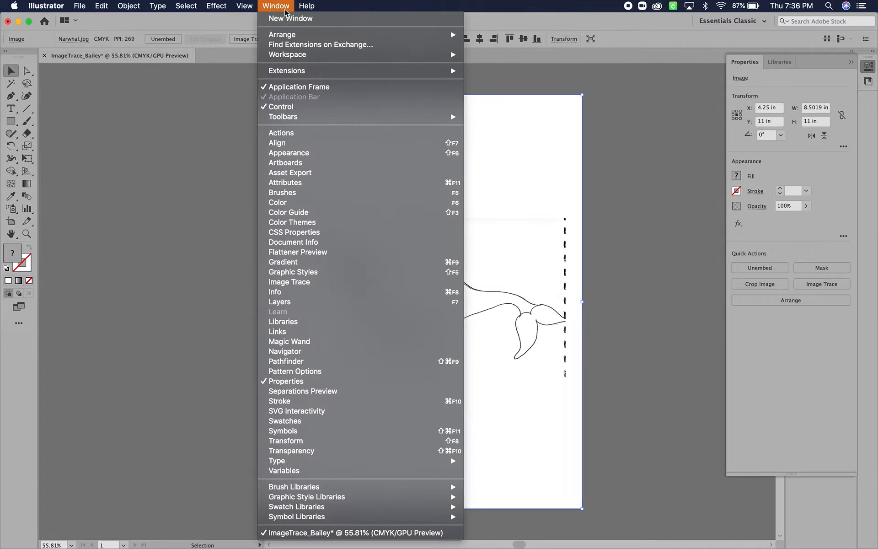
pyautogui.click(346, 285)
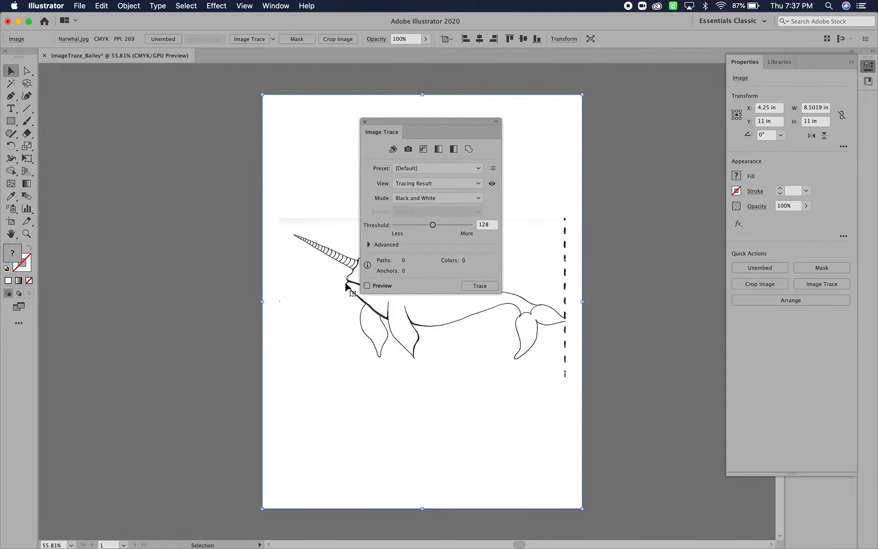
pyautogui.moveTo(457, 122)
pyautogui.mouseDown()
pyautogui.moveTo(166, 134)
pyautogui.moveTo(179, 138)
pyautogui.mouseUp()
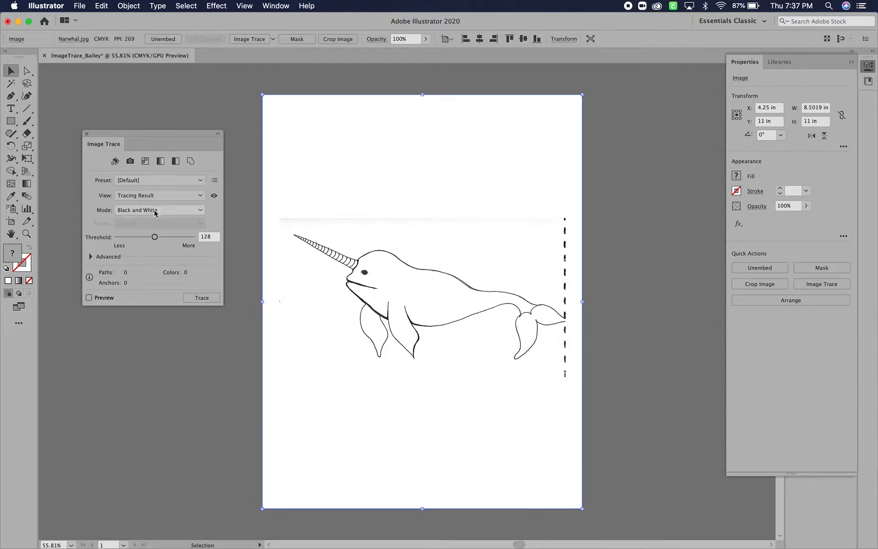
pyautogui.click(204, 302)
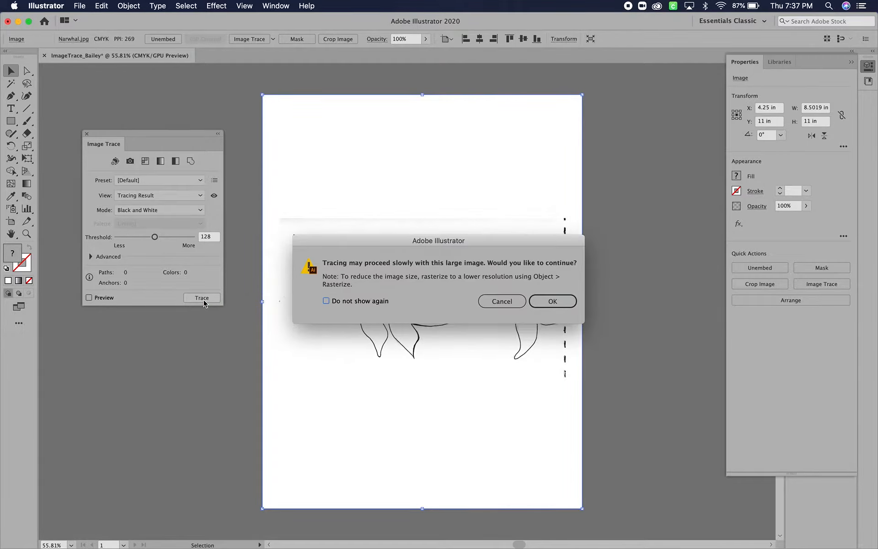
pyautogui.click(553, 302)
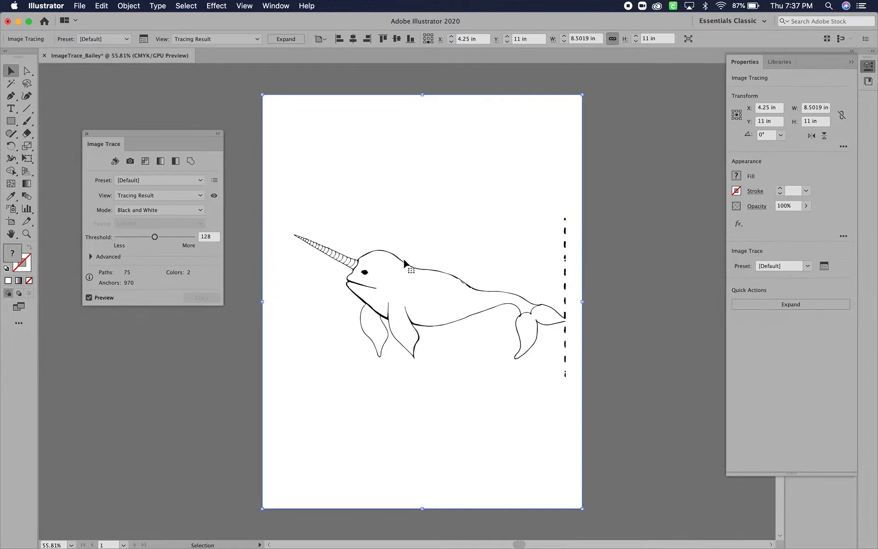
pyautogui.click(191, 181)
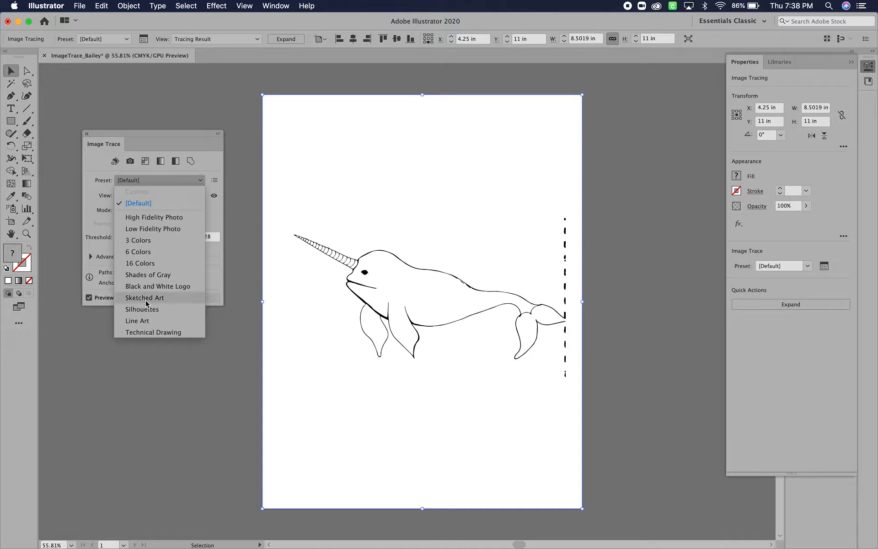
pyautogui.click(155, 204)
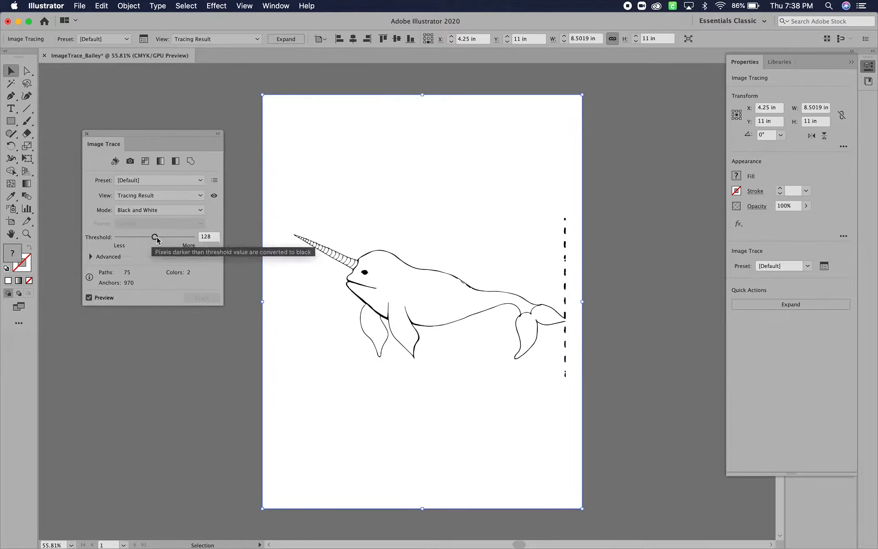
# - Try lower and higher trace thresholds, including 60 and 237, and settle on a threshold of 218
pyautogui.moveTo(155, 239); pyautogui.dragTo(188, 242)
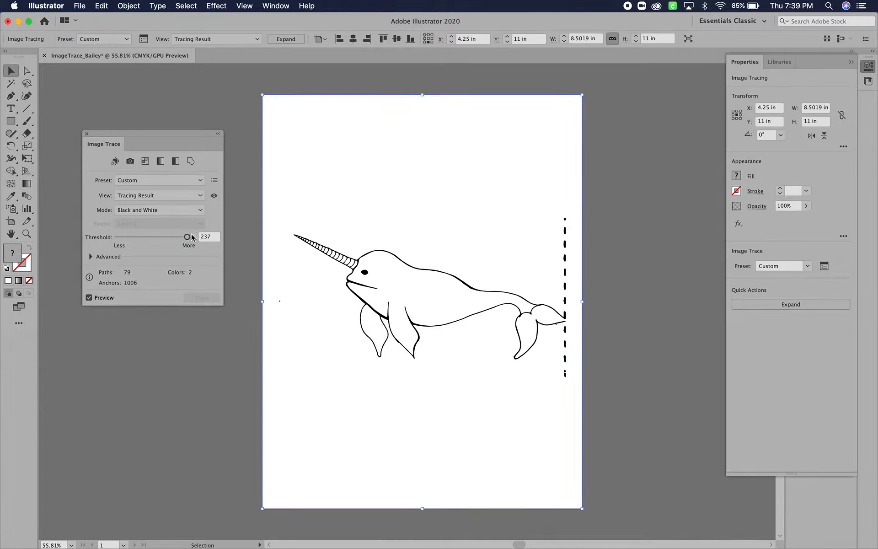
pyautogui.moveTo(188, 237); pyautogui.dragTo(134, 240)
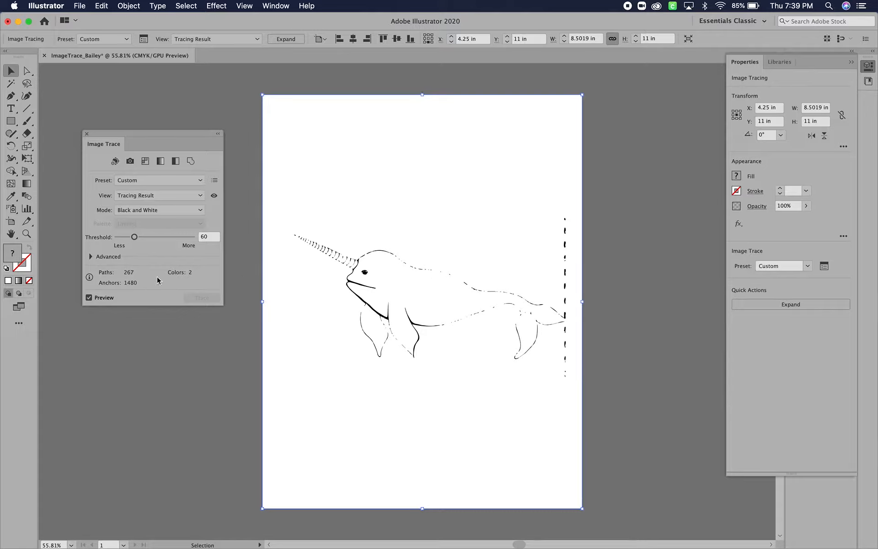
pyautogui.click(171, 237)
pyautogui.moveTo(171, 237); pyautogui.dragTo(180, 238)
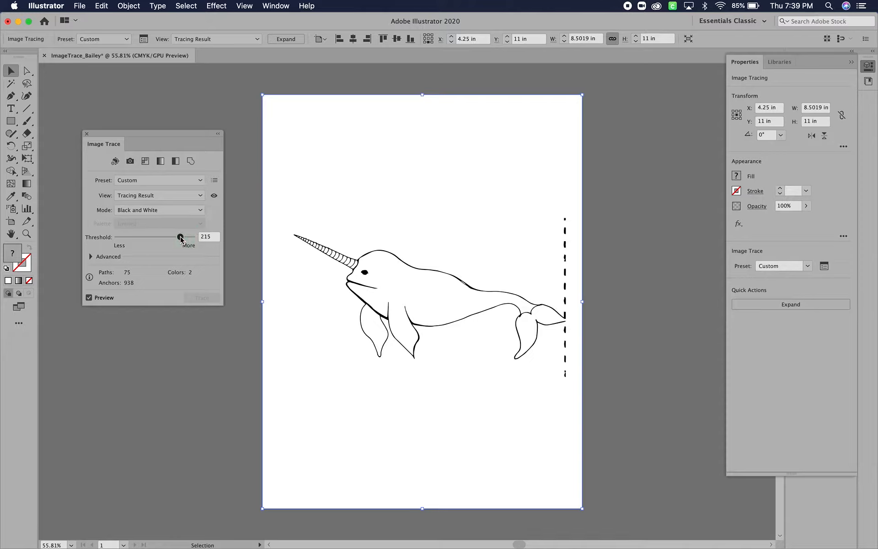
pyautogui.click(187, 238)
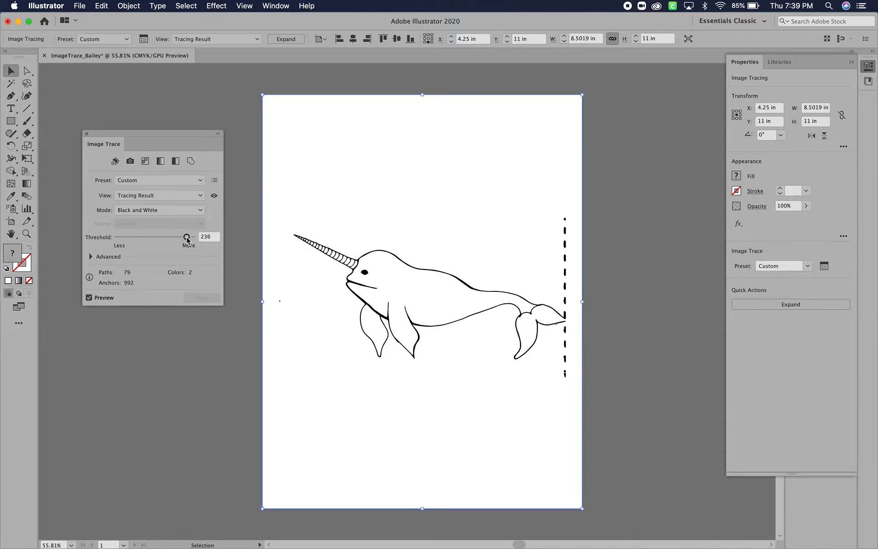
pyautogui.click(191, 238)
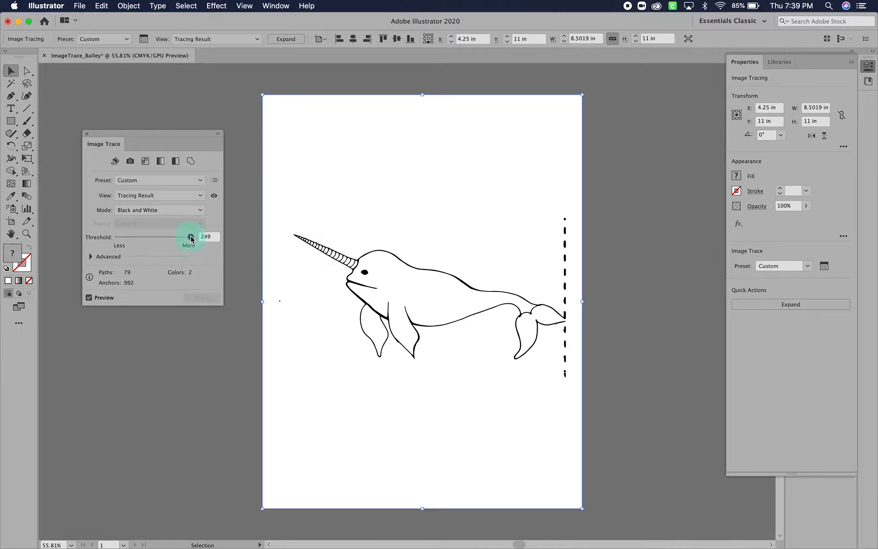
pyautogui.moveTo(191, 239); pyautogui.dragTo(183, 238)
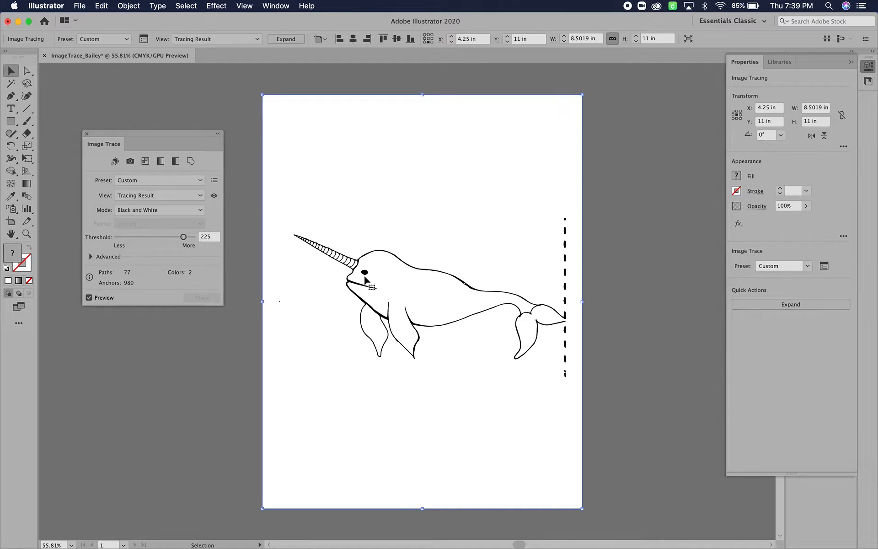
pyautogui.click(177, 238)
pyautogui.click(181, 238)
# - Make the trace ignore white and expand it into editable vector paths
pyautogui.click(90, 257)
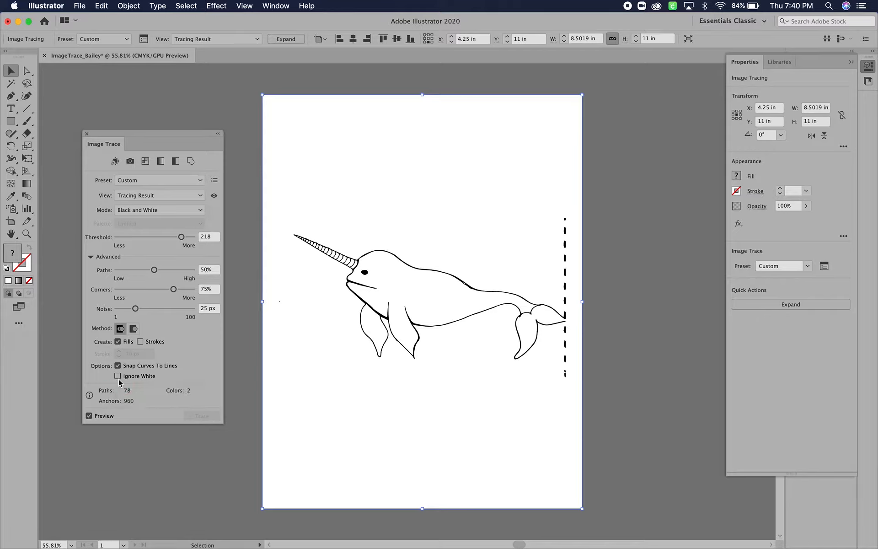
pyautogui.click(118, 377)
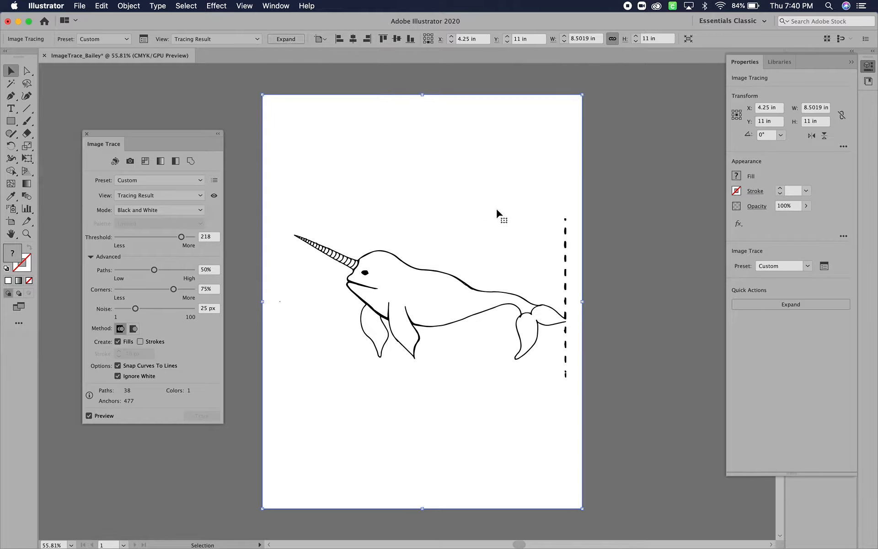
pyautogui.click(128, 6)
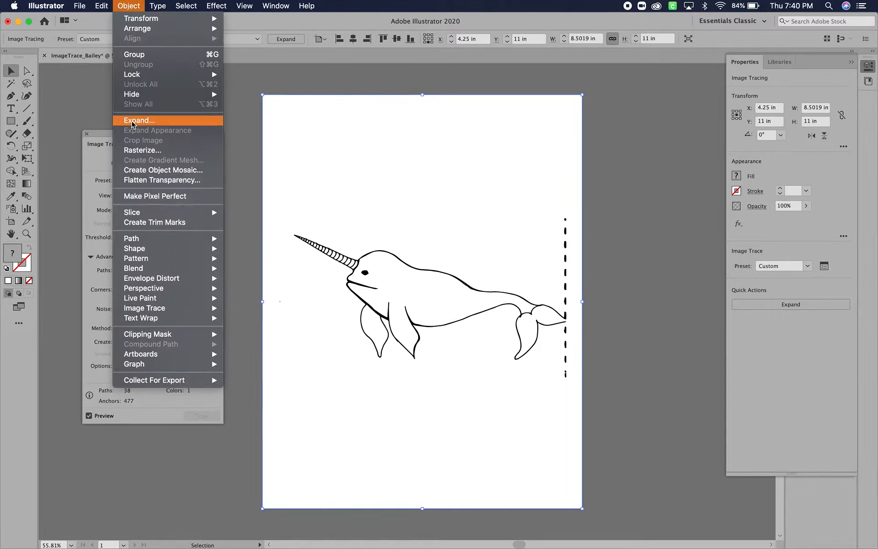
pyautogui.click(293, 40)
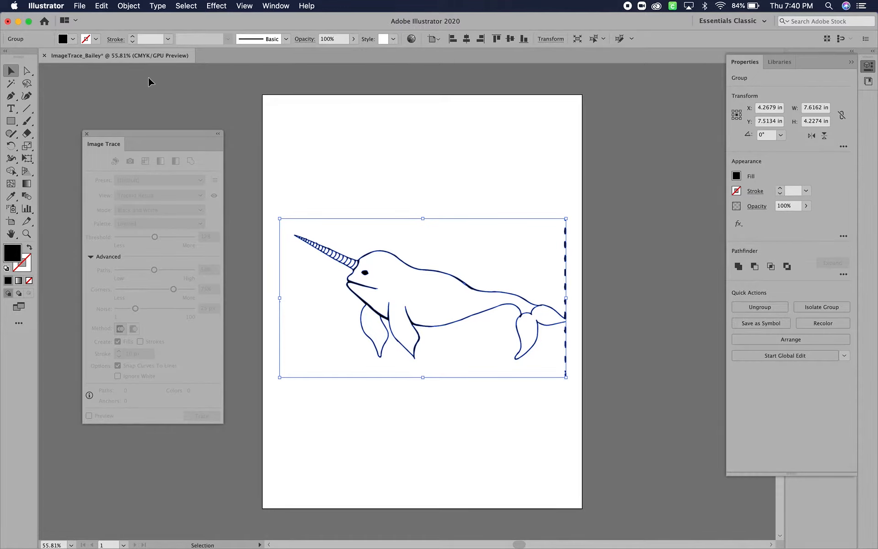
# - Delete the dashed line segments above and below the narwhal's tail tip, leaving the dash that touches the tail
pyautogui.click(27, 71)
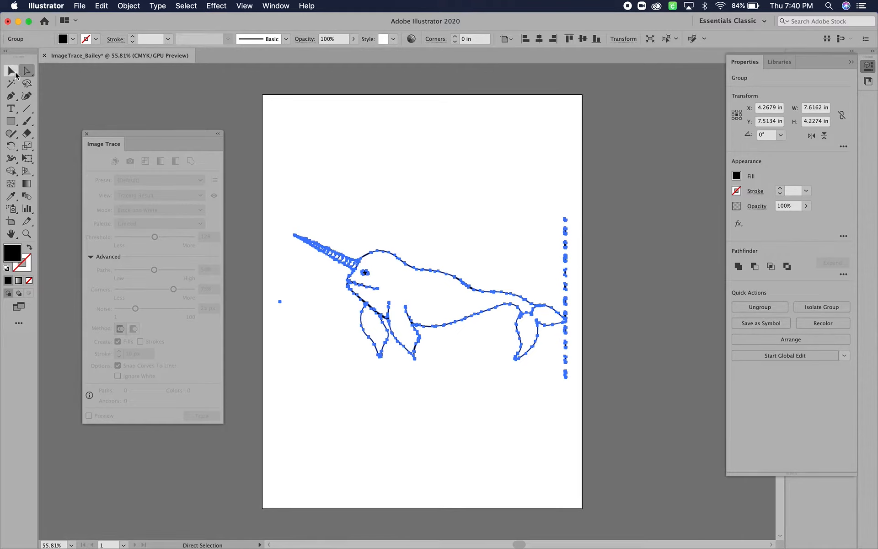
pyautogui.click(12, 71)
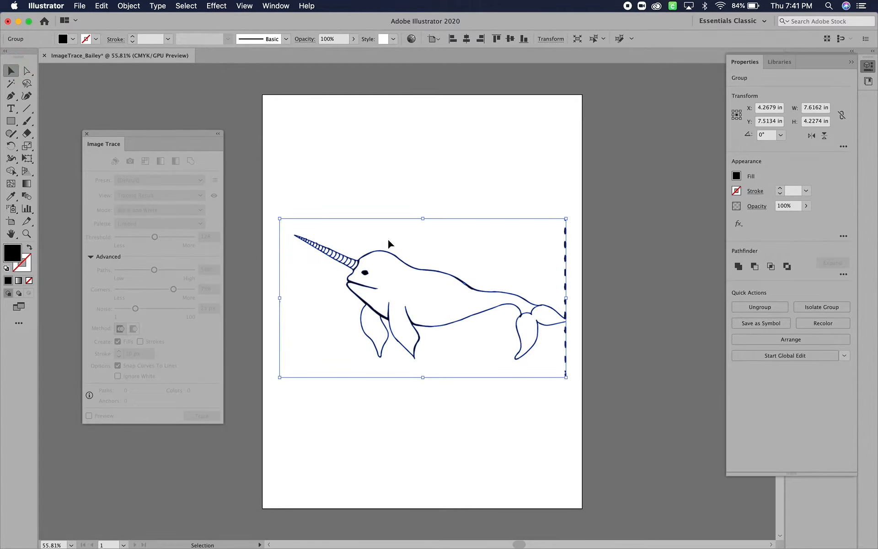
pyautogui.scroll(3, 388, 238)
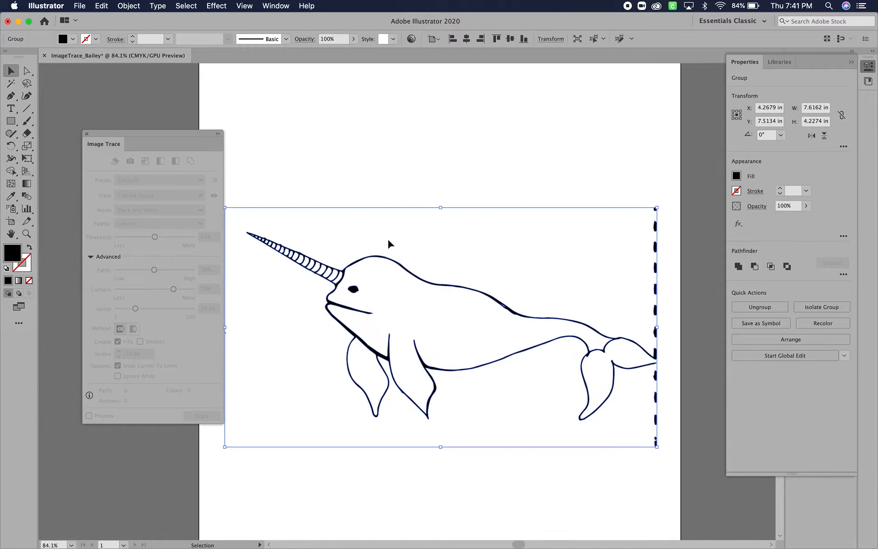
pyautogui.click(27, 70)
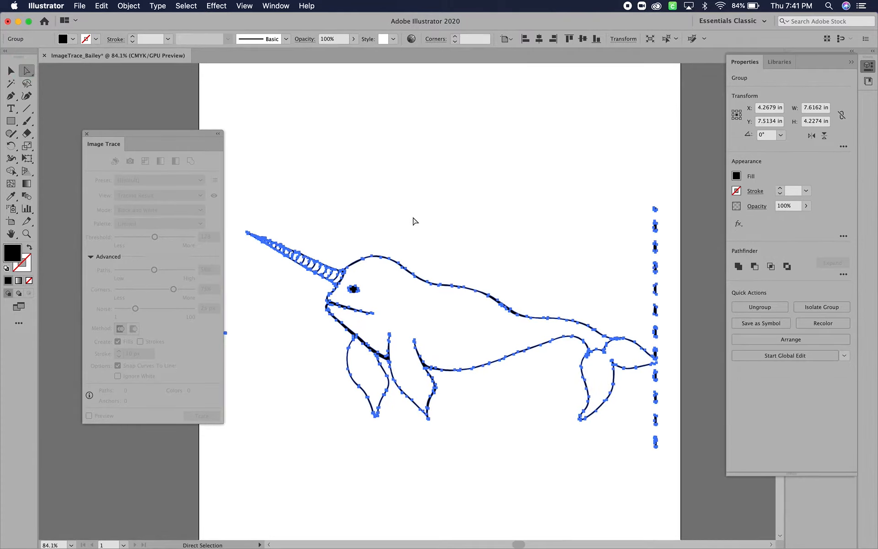
pyautogui.click(622, 188)
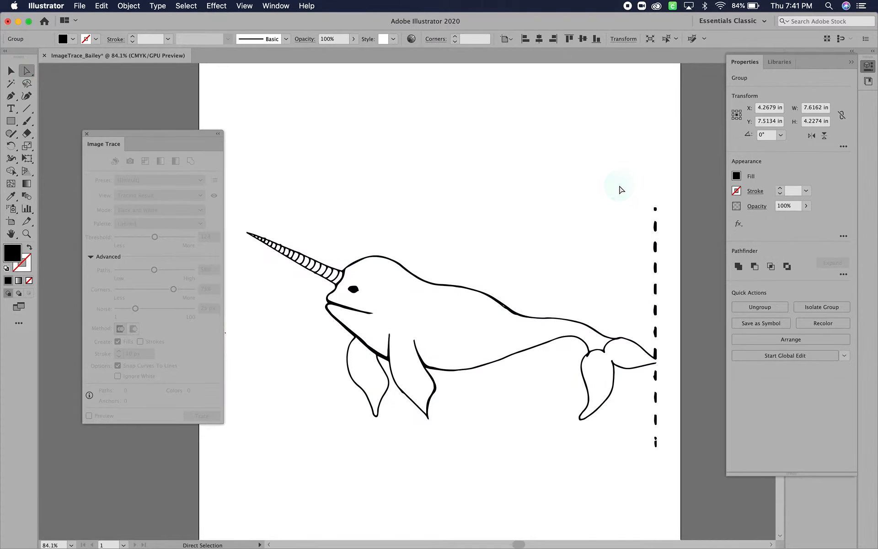
pyautogui.moveTo(645, 191); pyautogui.dragTo(676, 346)
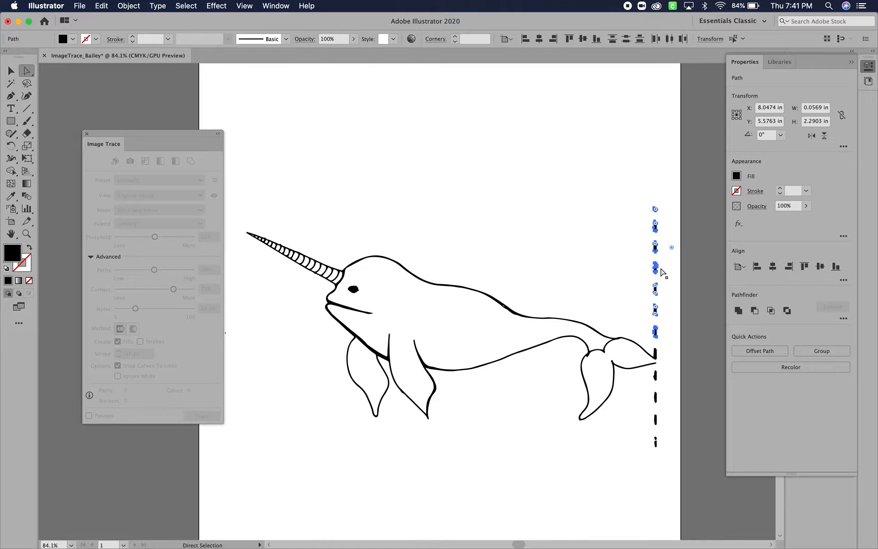
pyautogui.press('BackSpace')
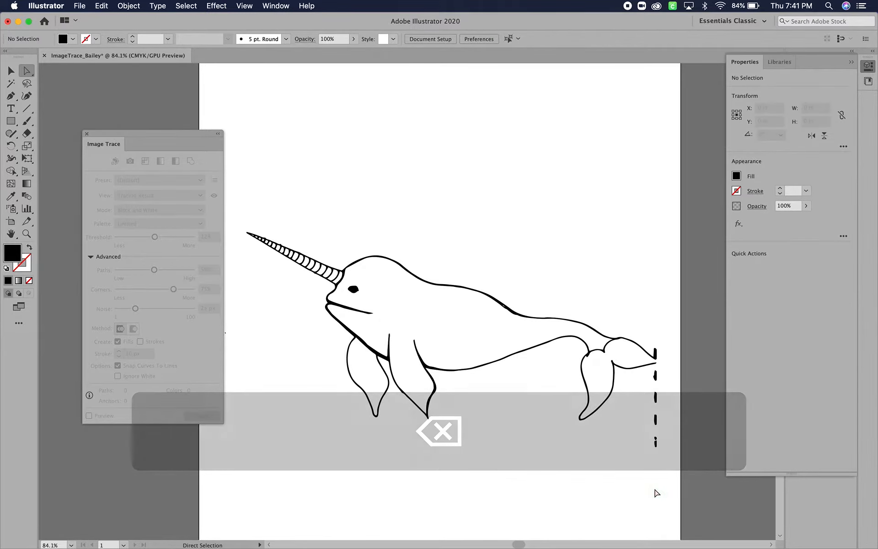
pyautogui.moveTo(666, 450); pyautogui.dragTo(653, 373)
pyautogui.press('BackSpace')
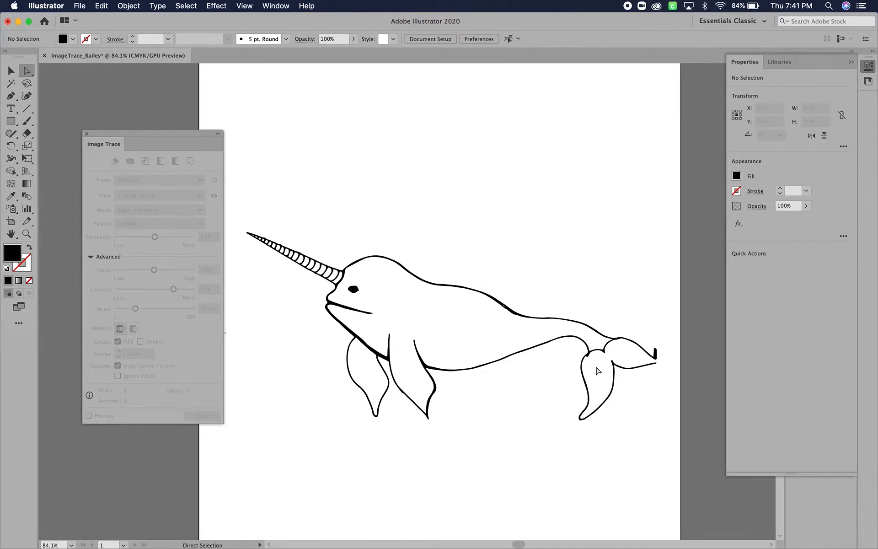
# - Remove the spur where the belly line meets the lower fluke by deleting its anchor points with the Pen tool, and smooth that edge
pyautogui.scroll(10, 598, 371)
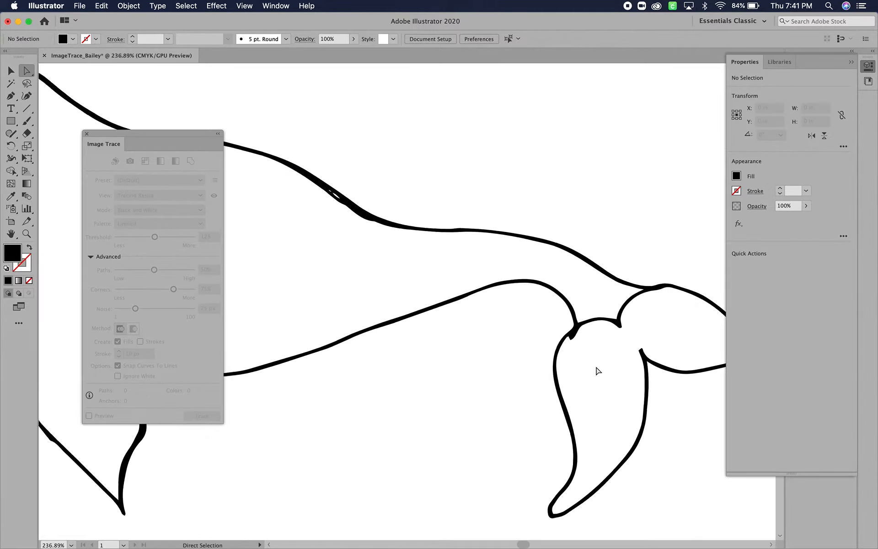
pyautogui.scroll(2, 598, 370)
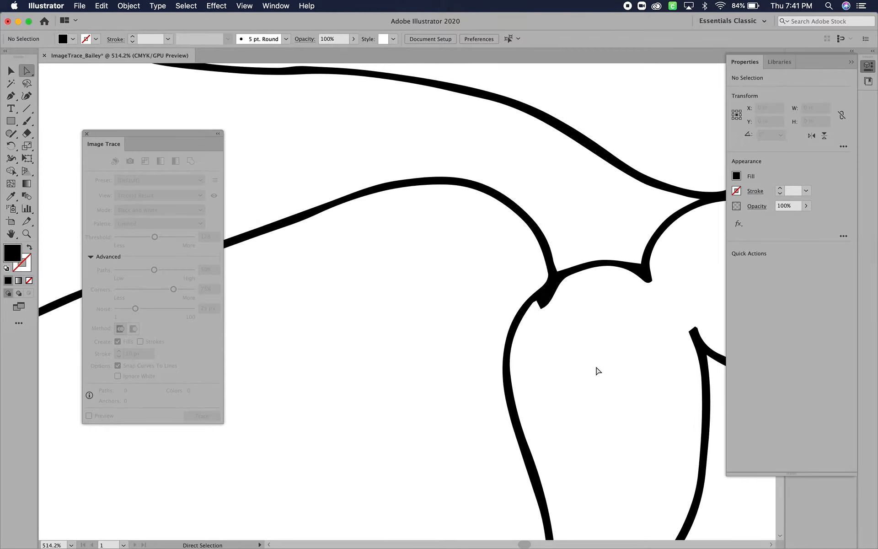
pyautogui.click(547, 295)
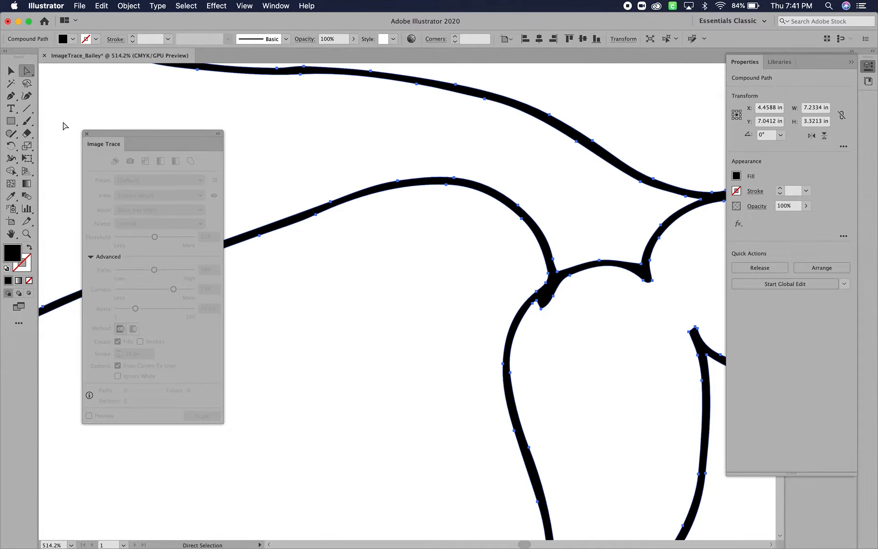
pyautogui.click(10, 95)
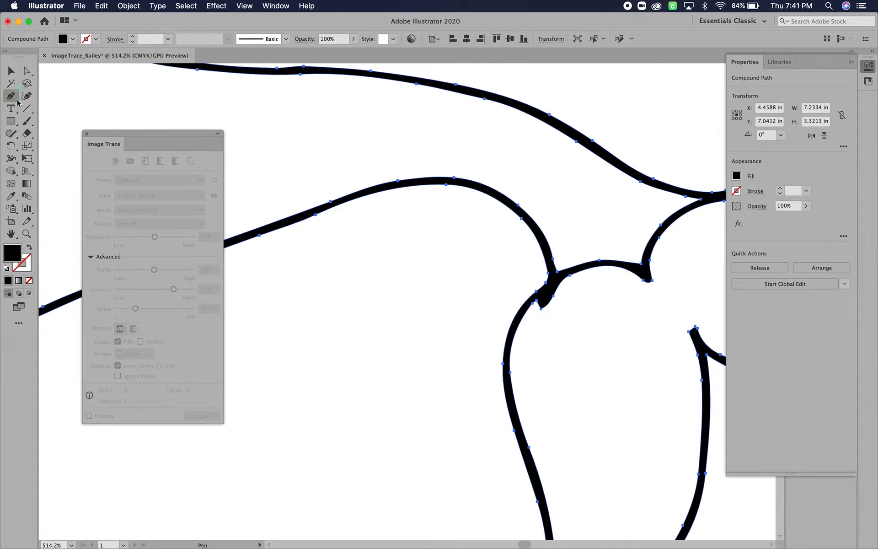
pyautogui.click(542, 308)
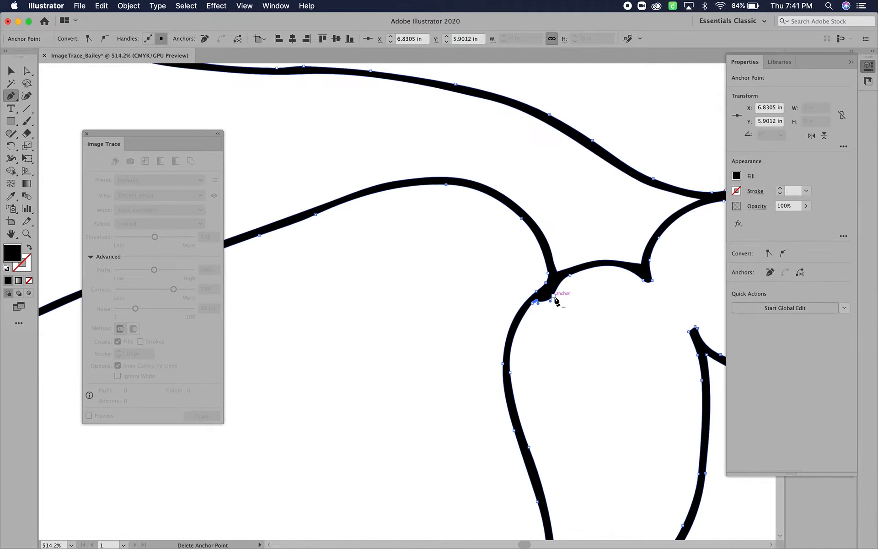
pyautogui.click(554, 297)
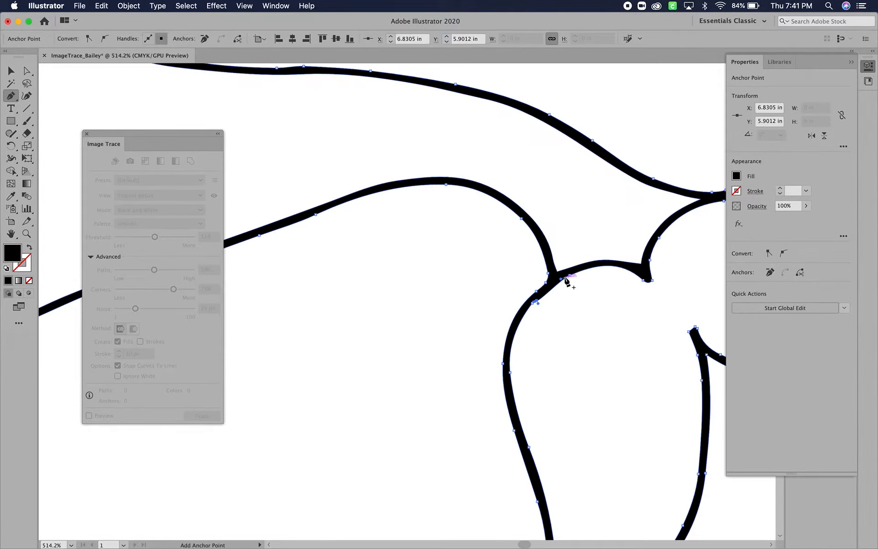
pyautogui.press('alt')
pyautogui.keyDown('alt'); pyautogui.click(539, 302); pyautogui.keyUp('alt')
pyautogui.moveTo(543, 297); pyautogui.dragTo(544, 293)
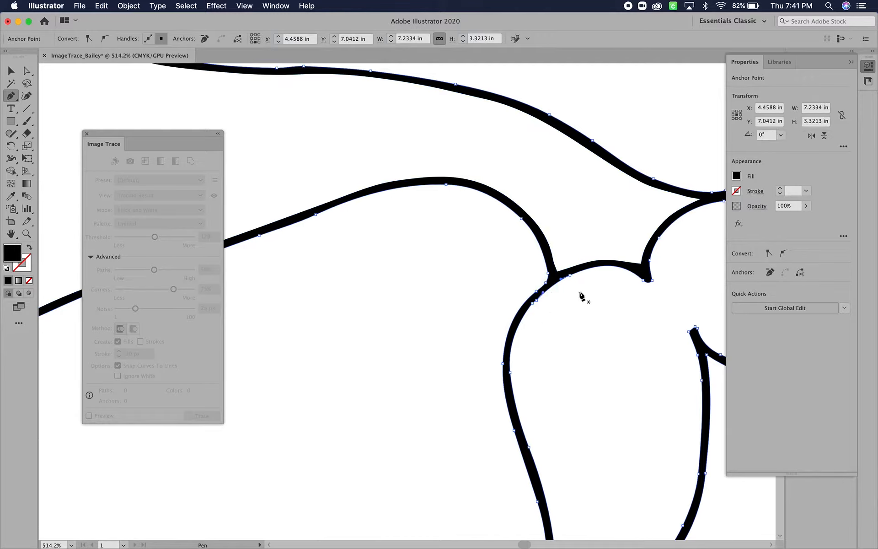
# - Delete surplus anchors on the upper fluke's inner edge near the back, and reshape that edge into an even curve with the Curvature tool
pyautogui.moveTo(616, 308); pyautogui.dragTo(392, 304)
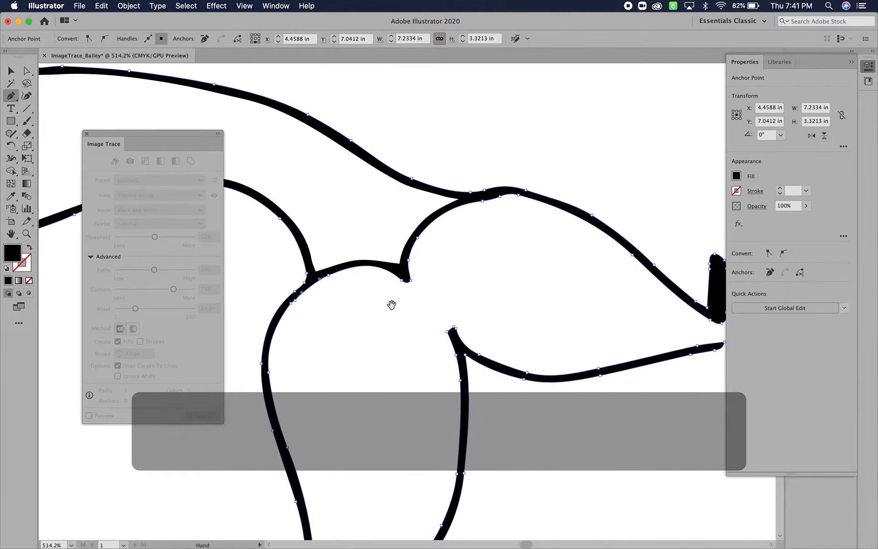
pyautogui.moveTo(492, 283); pyautogui.dragTo(484, 291)
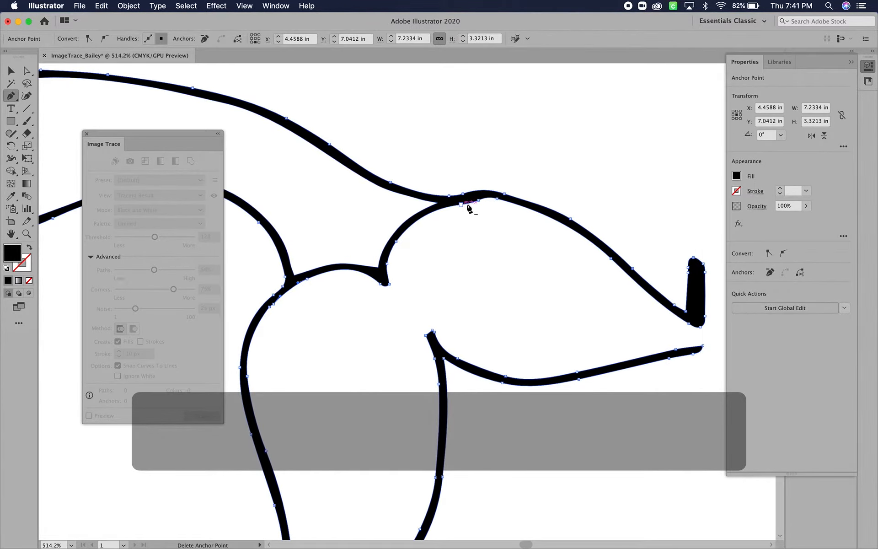
pyautogui.click(445, 199)
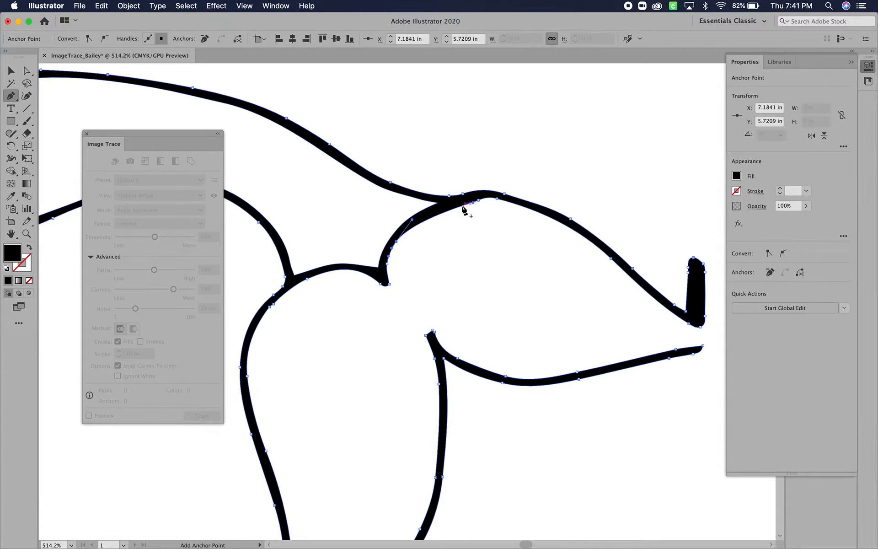
pyautogui.click(478, 201)
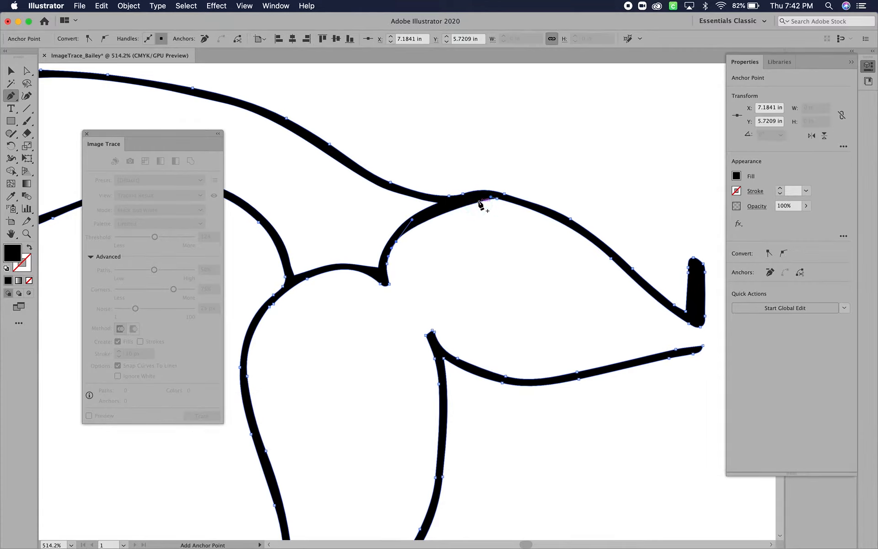
pyautogui.click(26, 95)
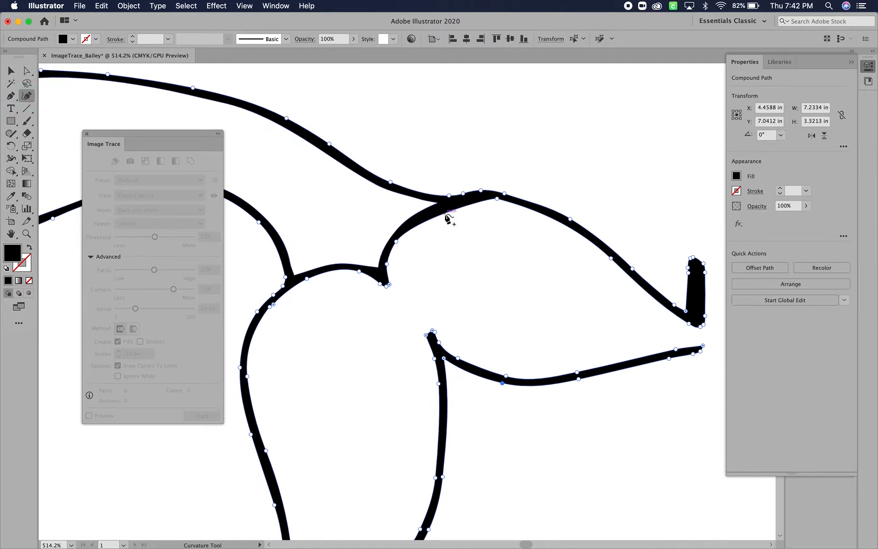
pyautogui.moveTo(446, 215); pyautogui.dragTo(441, 209)
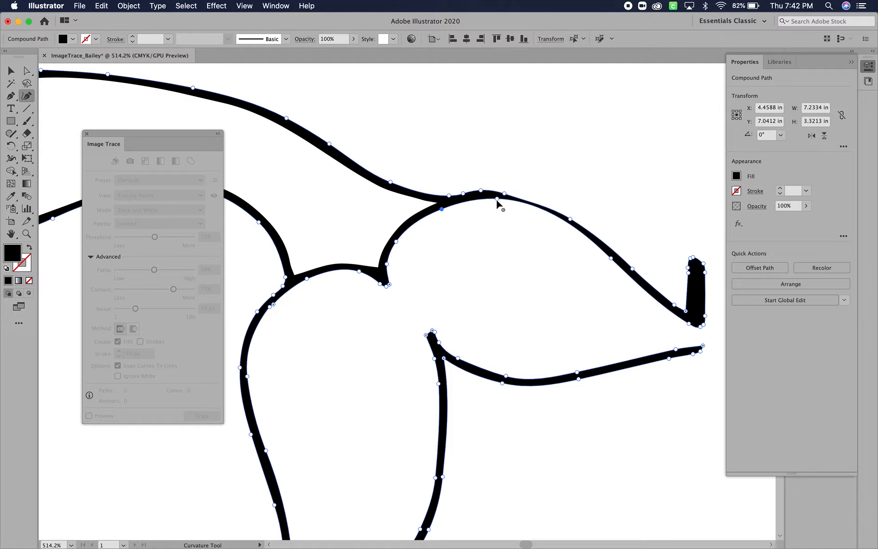
pyautogui.moveTo(498, 199); pyautogui.dragTo(496, 203)
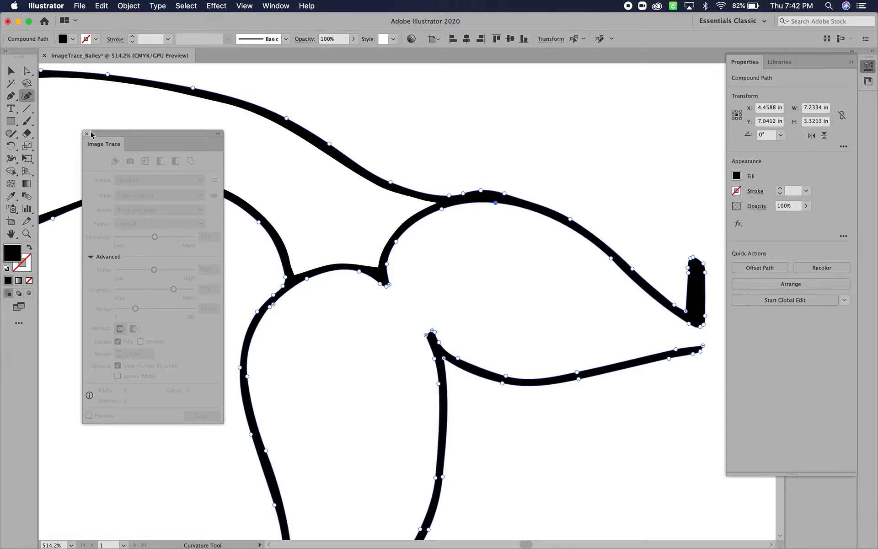
# - Delete the anchor points of the leftover dash at the upper fluke's tip with the Pen tool, tapering the outline to a clean end
pyautogui.click(11, 95)
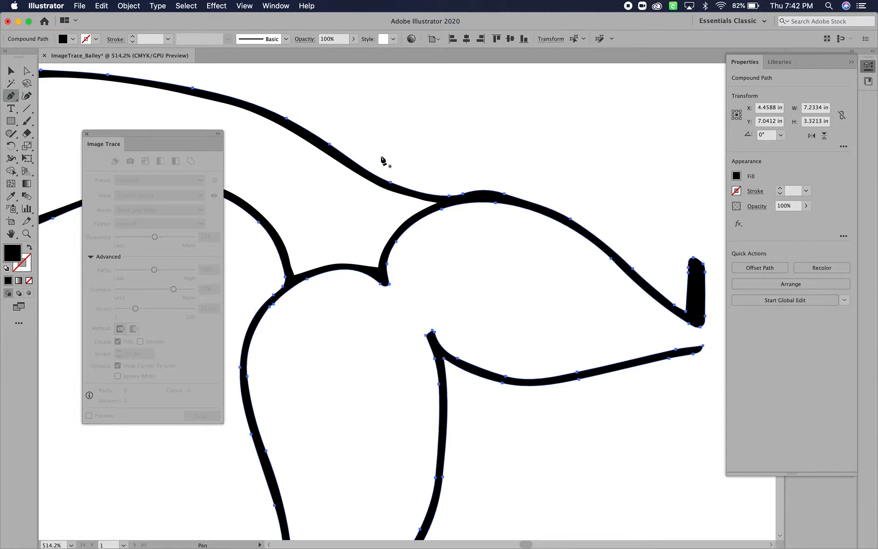
pyautogui.click(695, 260)
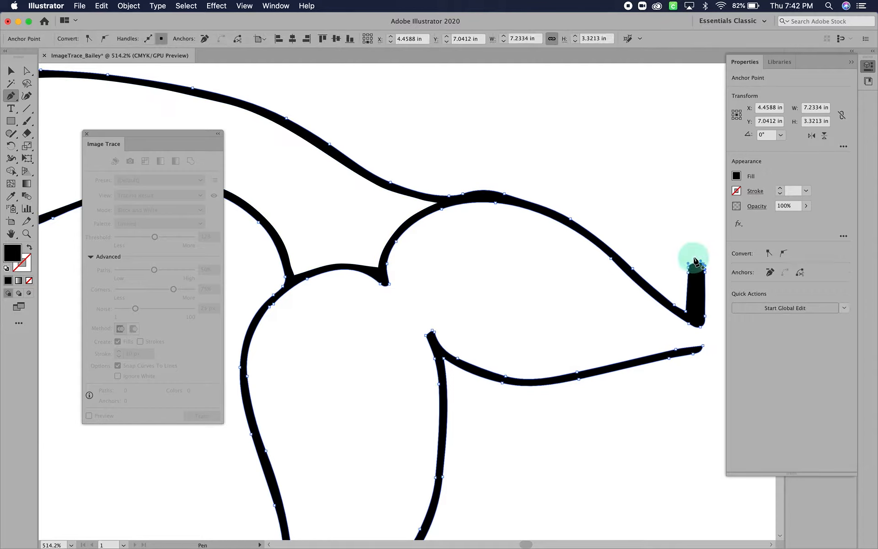
pyautogui.click(688, 265)
pyautogui.click(689, 271)
pyautogui.click(704, 265)
pyautogui.click(688, 312)
pyautogui.click(705, 316)
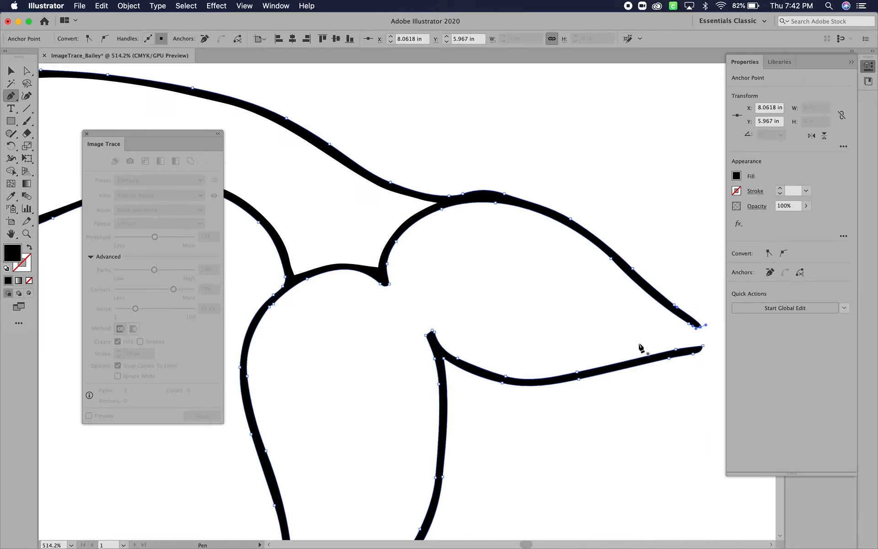
# - Delete the bump anchor on the upper fluke's top edge and an extra anchor where the belly line meets the lower fluke
pyautogui.scroll(-5, 643, 350)
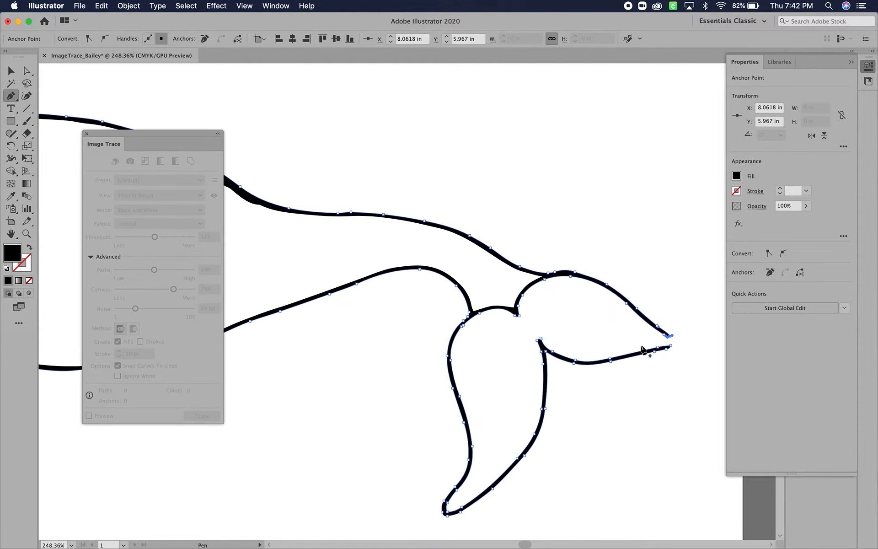
pyautogui.scroll(4, 642, 350)
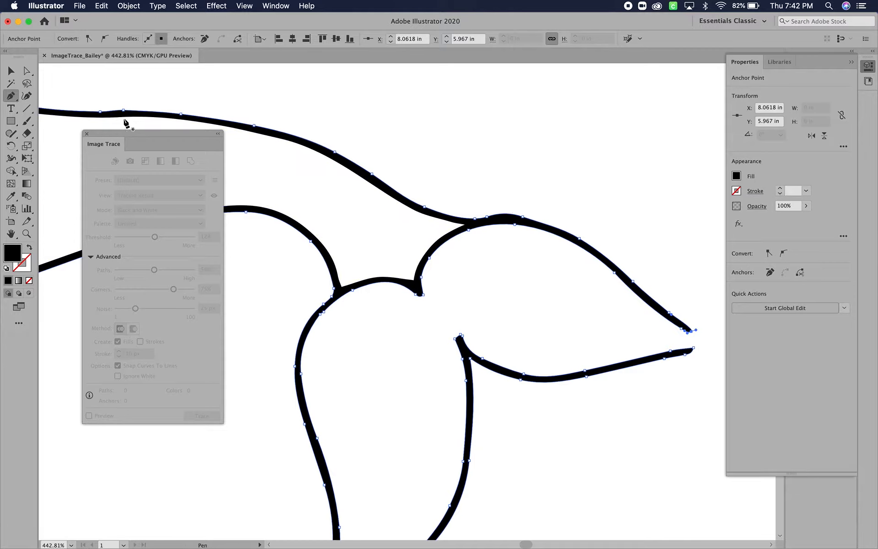
pyautogui.click(27, 96)
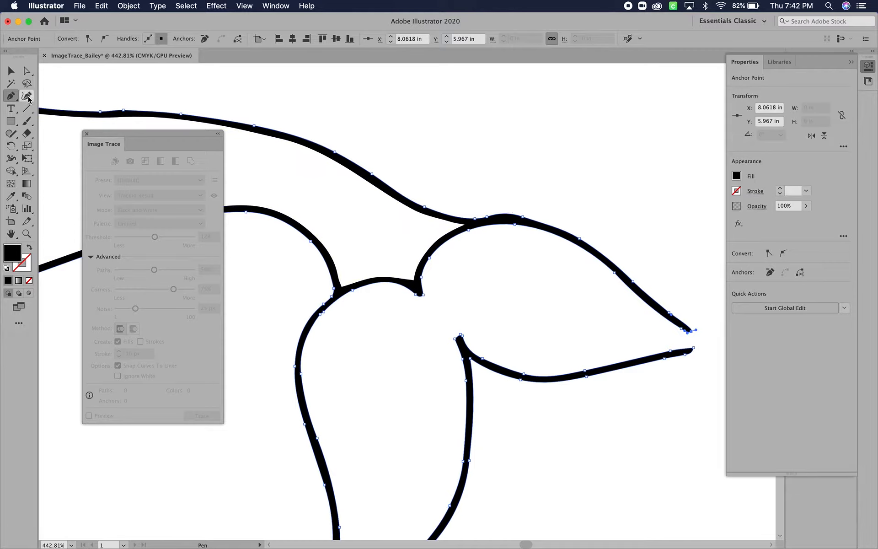
pyautogui.click(503, 214)
pyautogui.press('BackSpace')
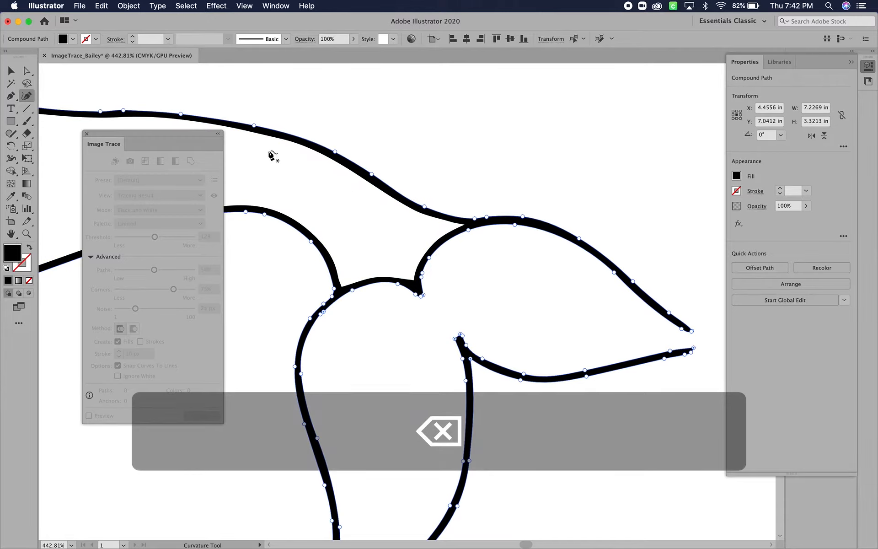
pyautogui.click(334, 290)
pyautogui.press('BackSpace')
pyautogui.hscroll(-5, 310, 200)
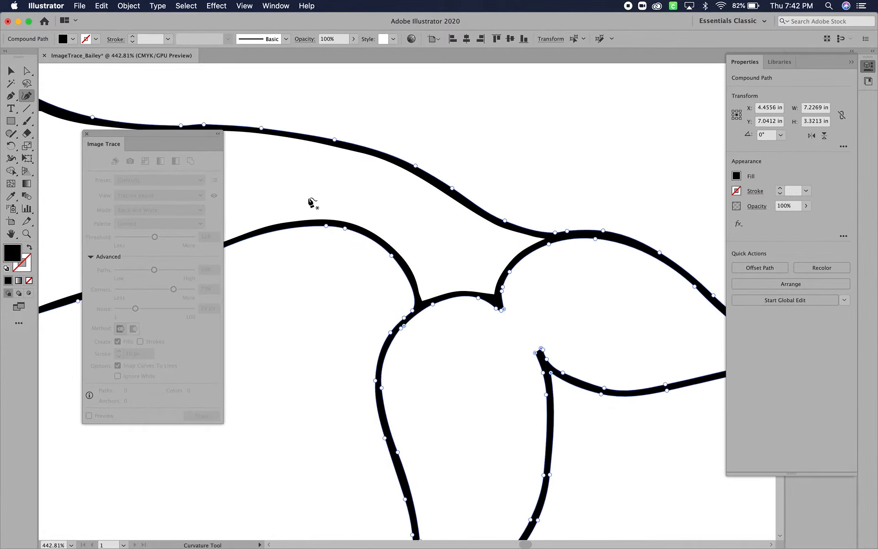
# - Deselect the outline and examine the whole narwhal and its tail for remaining flaws
pyautogui.scroll(-3, 311, 200)
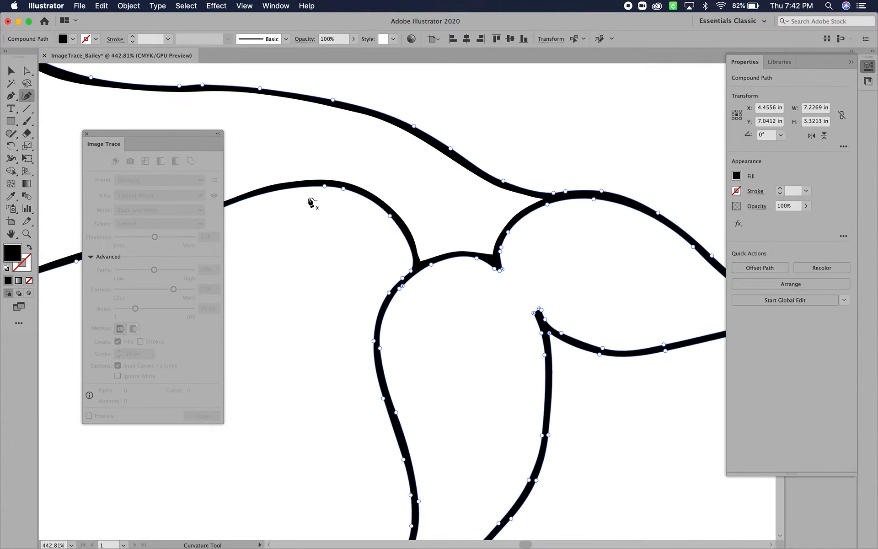
pyautogui.scroll(-5, 313, 202)
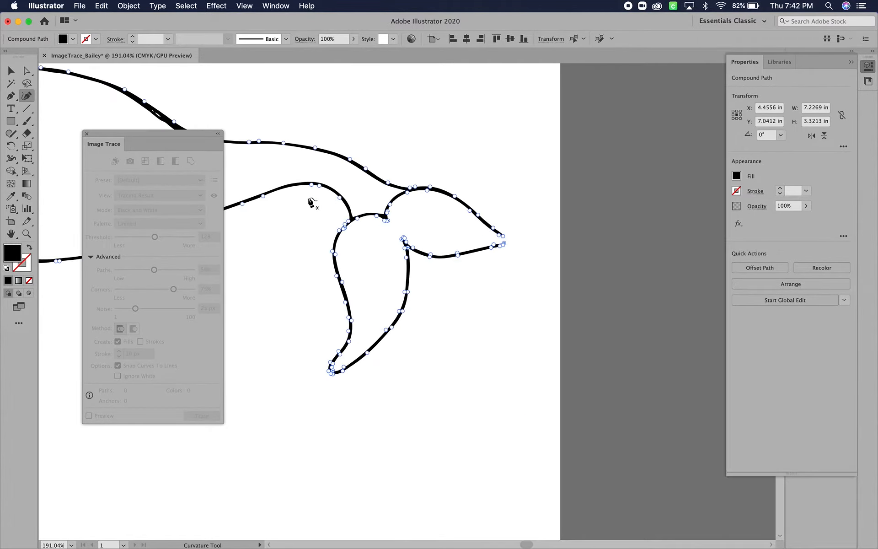
pyautogui.click(11, 70)
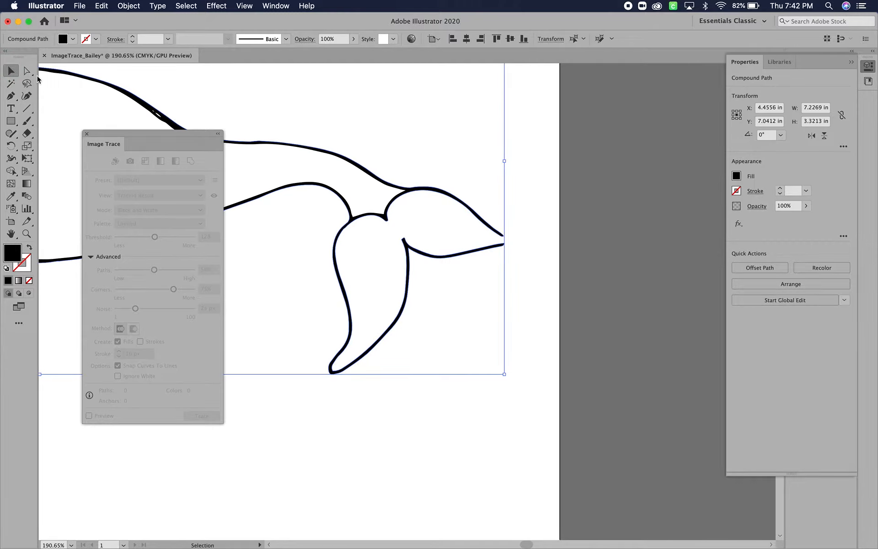
pyautogui.click(475, 398)
pyautogui.scroll(-6, 475, 397)
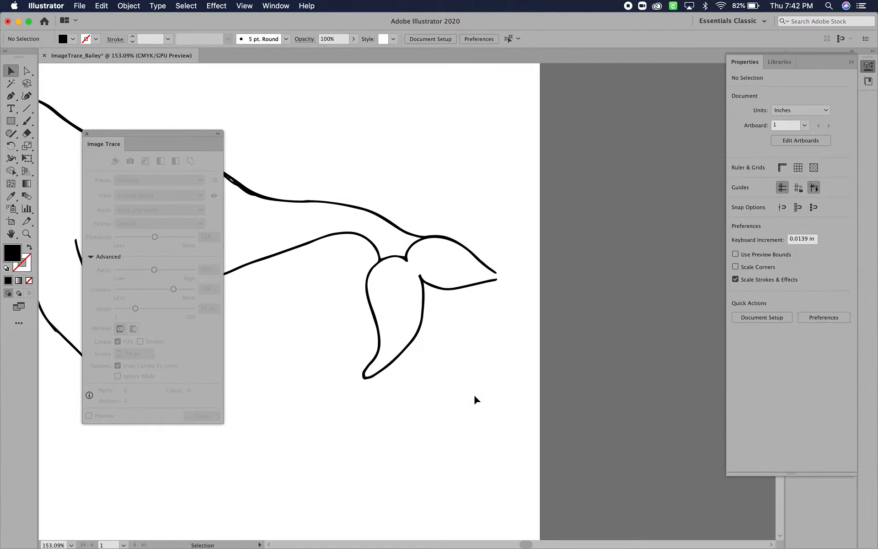
pyautogui.scroll(-1, 475, 397)
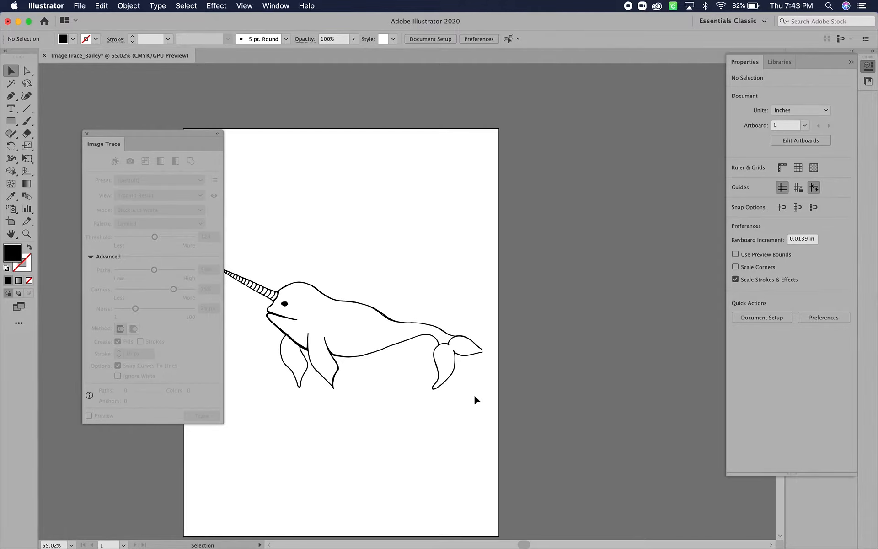
pyautogui.scroll(4, 475, 398)
pyautogui.scroll(4, 474, 397)
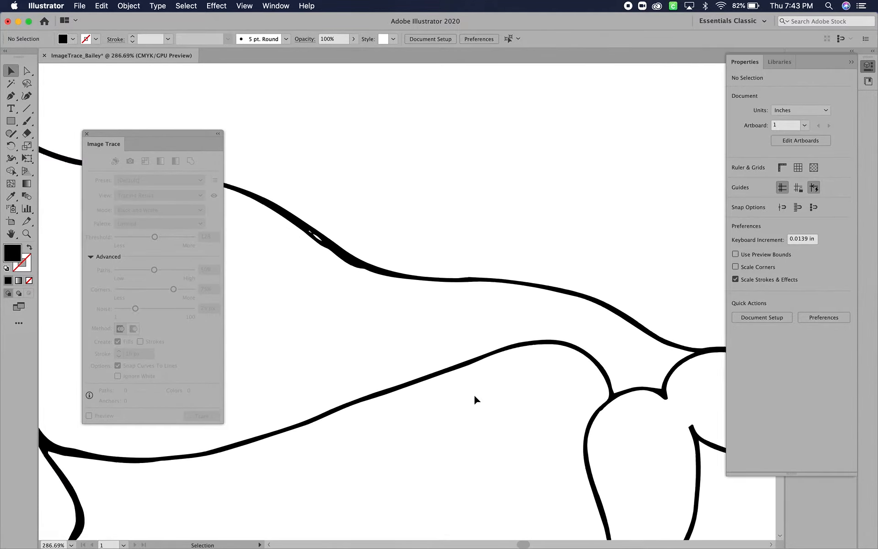
pyautogui.scroll(-2, 474, 393)
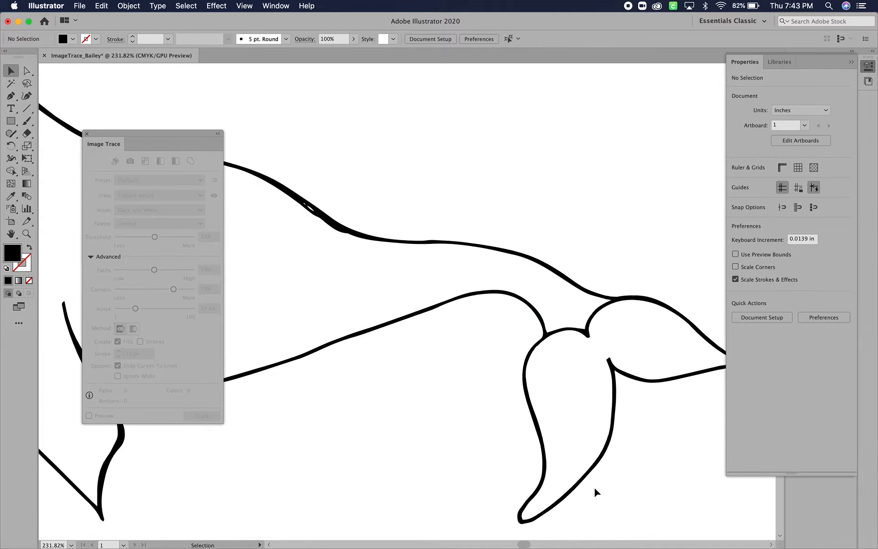
# - Delete the small white gap inside the thick part of the narwhal's back line so the line is solid
pyautogui.scroll(3, 594, 486)
pyautogui.scroll(4, 406, 316)
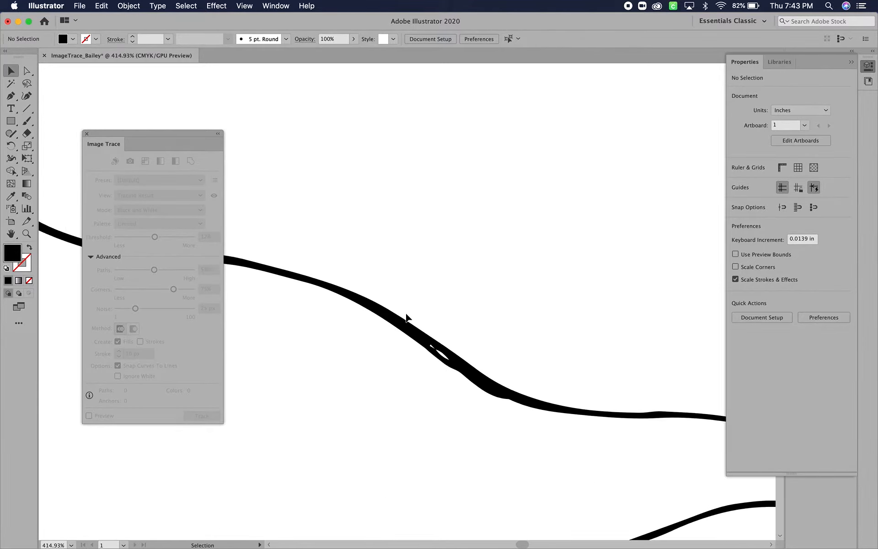
pyautogui.scroll(5, 452, 388)
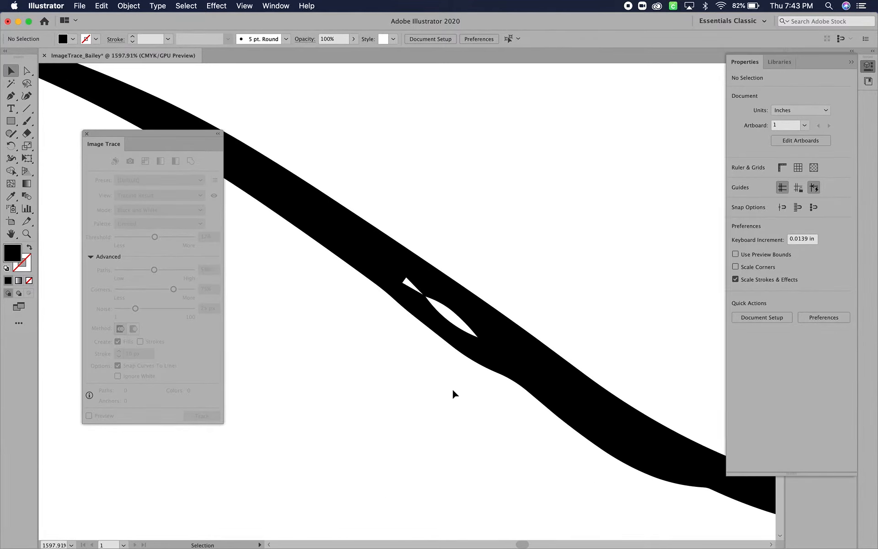
pyautogui.click(26, 71)
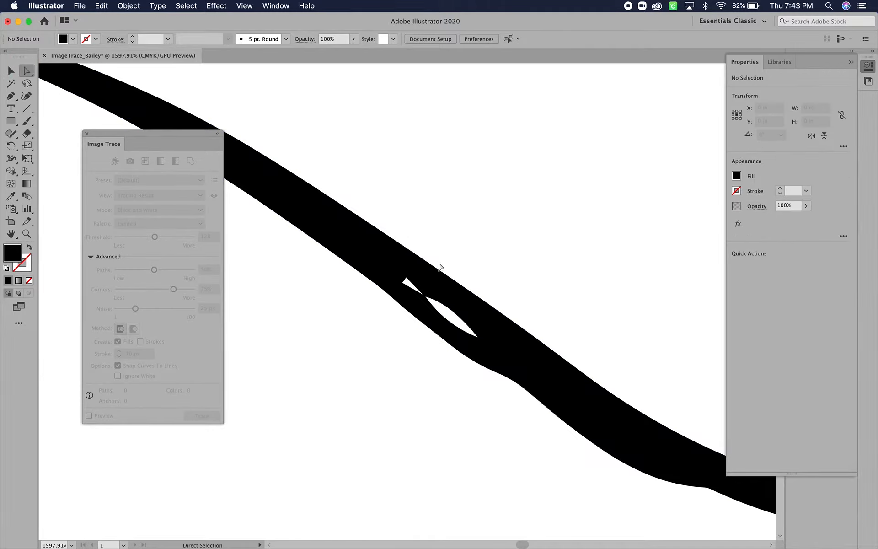
pyautogui.click(461, 318)
pyautogui.press('BackSpace')
pyautogui.press('BackSpace')
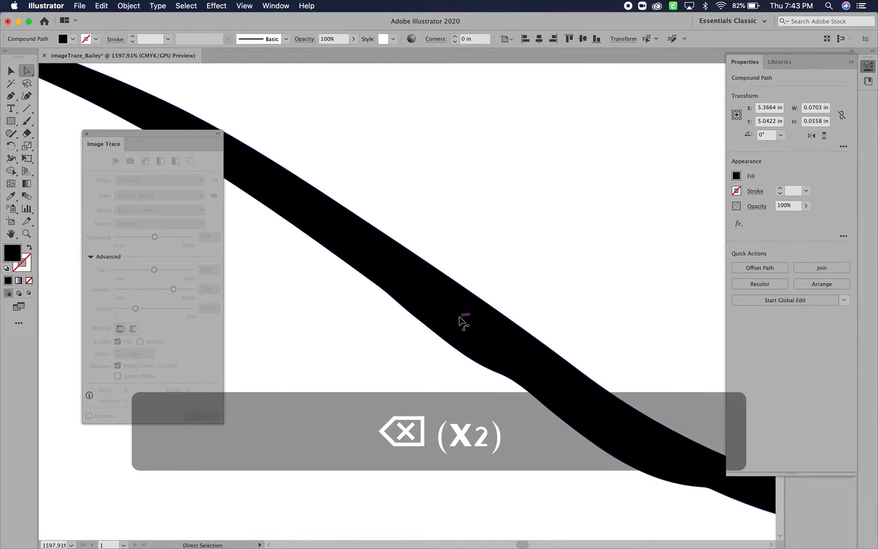
pyautogui.scroll(-10, 460, 321)
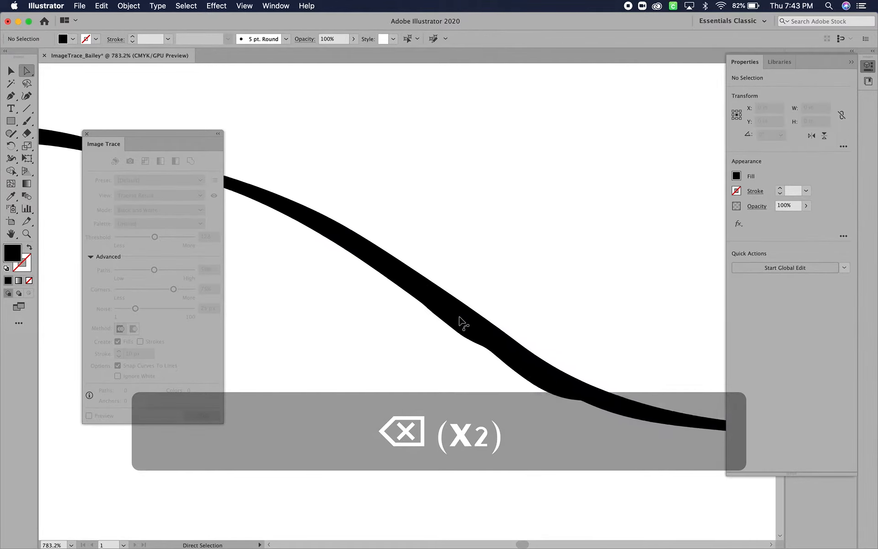
pyautogui.scroll(-2, 460, 320)
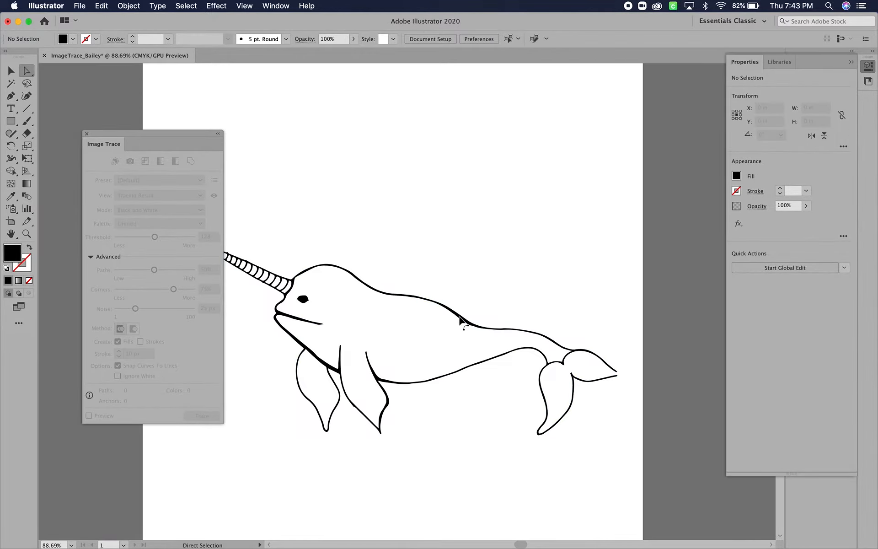
# - Delete the extra anchor points along the lower edge of the thick part of the narwhal's back line with the Pen tool
pyautogui.scroll(8, 442, 346)
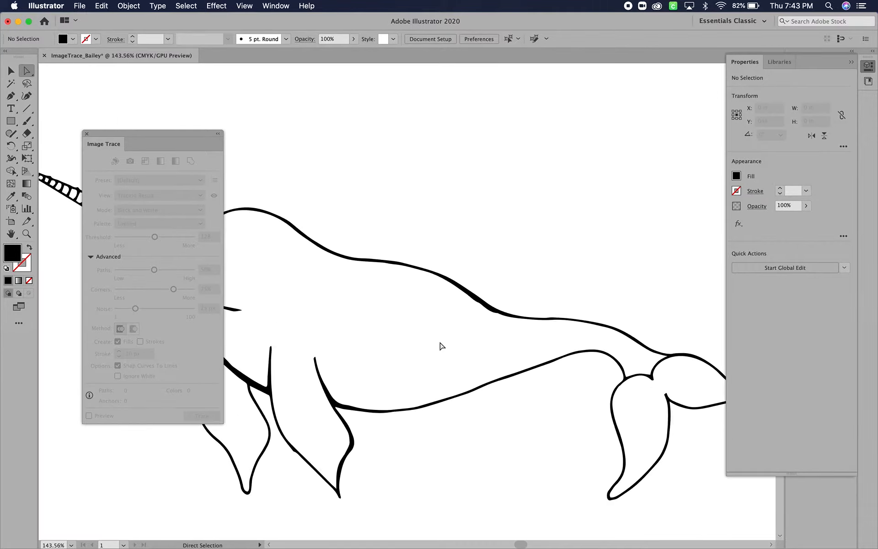
pyautogui.scroll(3, 663, 185)
pyautogui.hscroll(2, 663, 185)
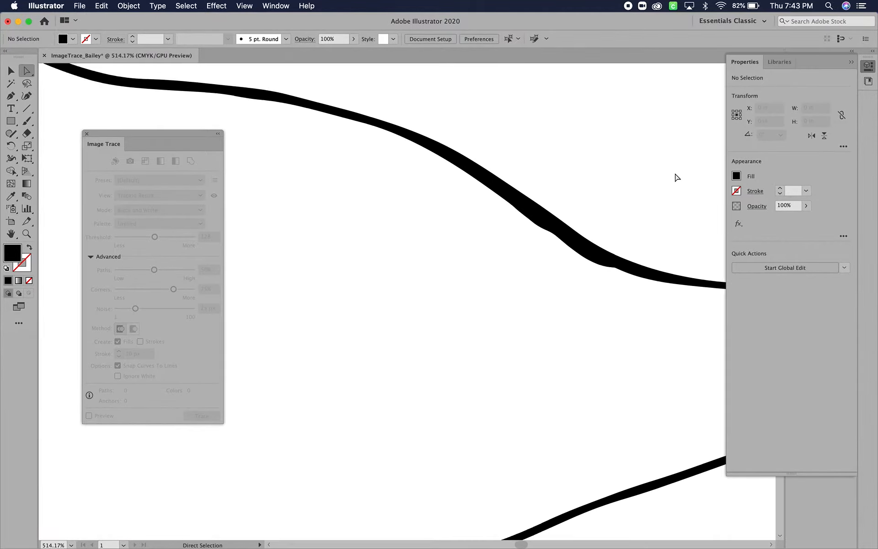
pyautogui.click(501, 238)
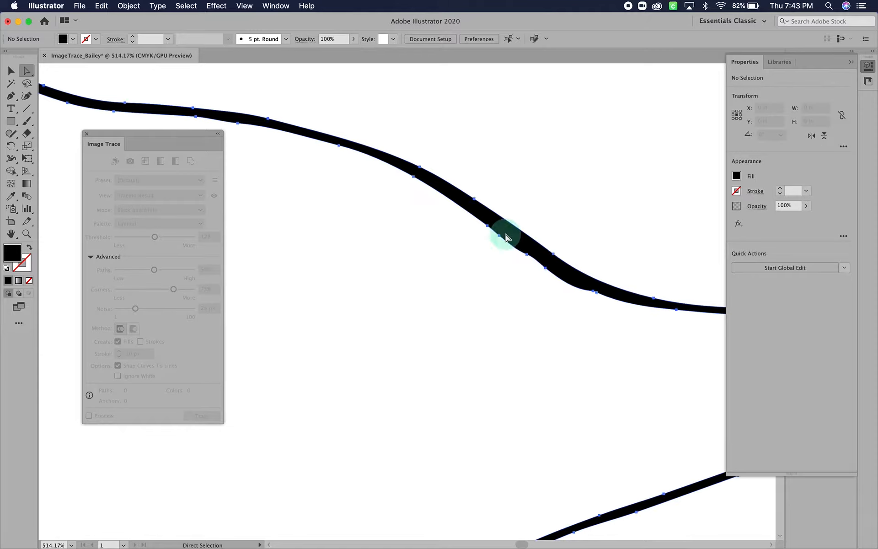
pyautogui.click(11, 95)
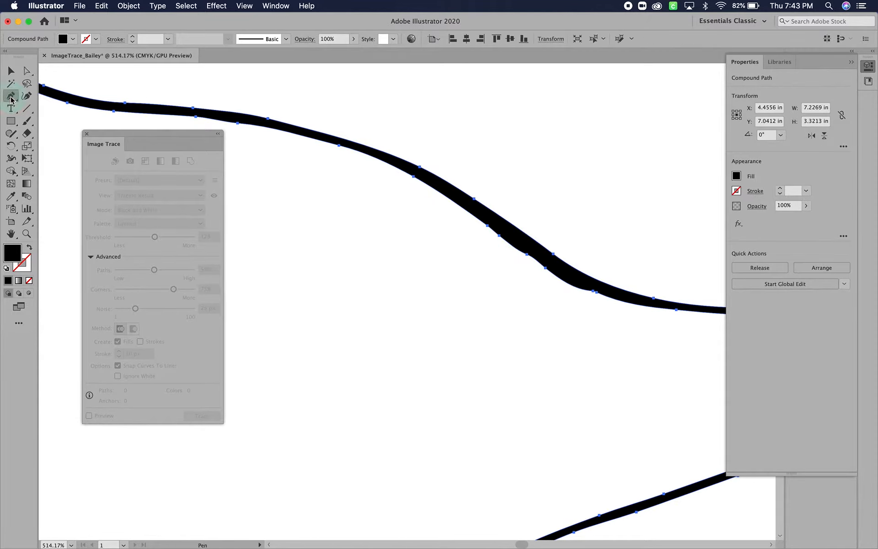
pyautogui.click(499, 236)
pyautogui.click(529, 255)
pyautogui.click(542, 264)
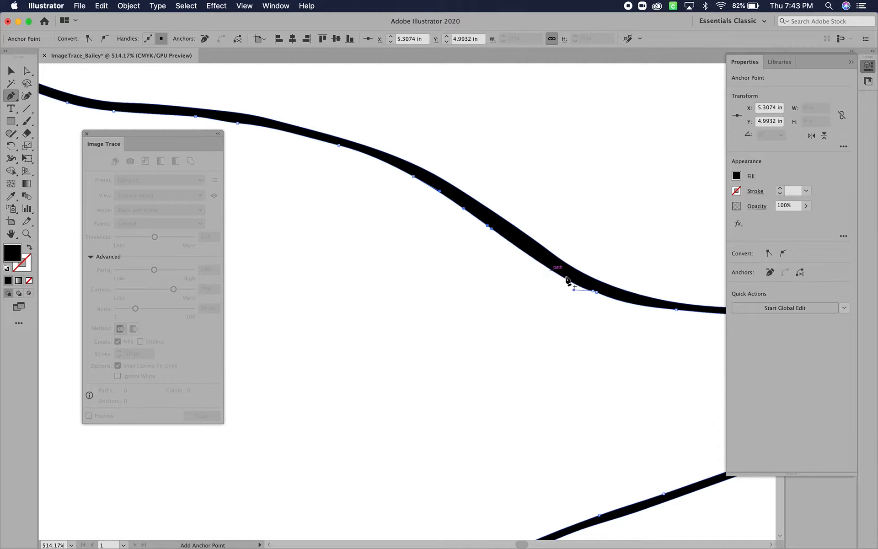
pyautogui.click(594, 291)
pyautogui.click(487, 226)
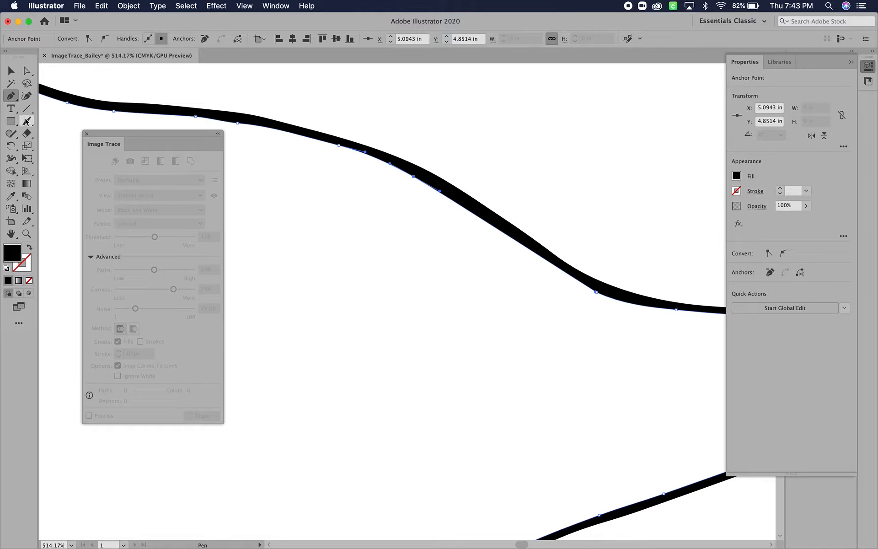
# - Bend the lower edge of the thick back line slightly upward with the Curvature tool to thin the line, and deselect the outline
pyautogui.click(27, 95)
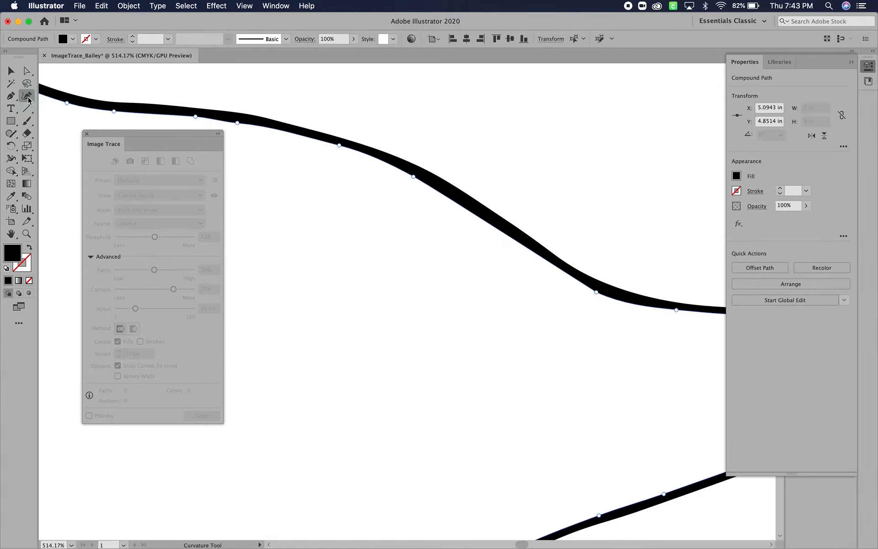
pyautogui.moveTo(466, 208); pyautogui.dragTo(467, 204)
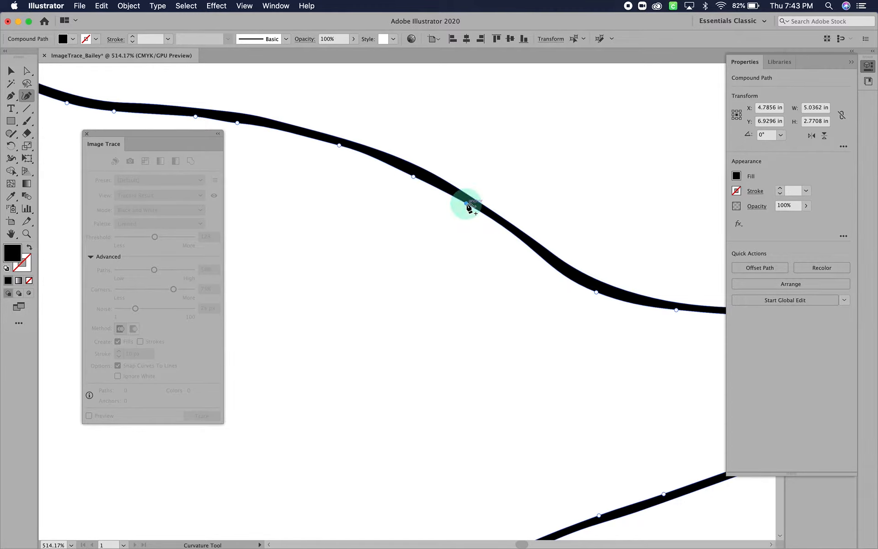
pyautogui.click(11, 70)
pyautogui.click(446, 134)
pyautogui.scroll(-10, 446, 134)
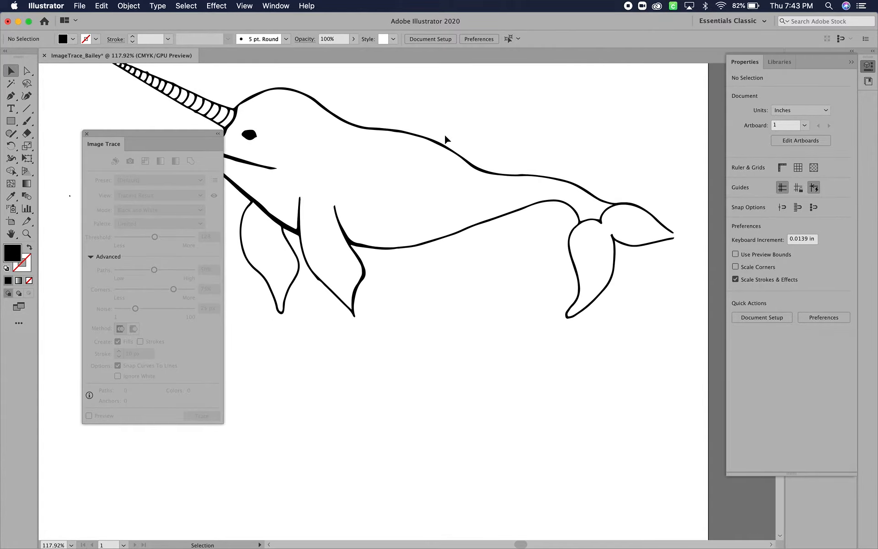
# - Close the Image Trace panel and convert the whole narwhal group into a Live Paint group
pyautogui.scroll(5, 445, 135)
pyautogui.hscroll(-5, 444, 135)
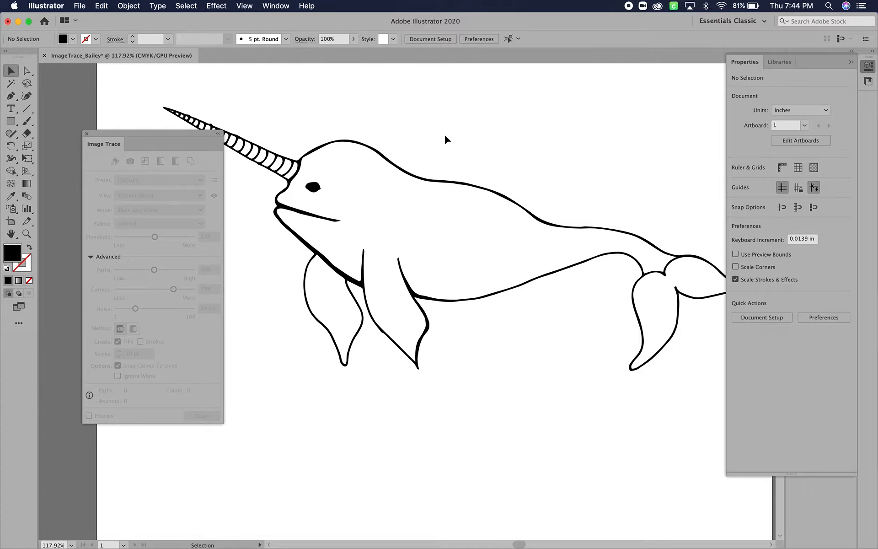
pyautogui.click(87, 134)
pyautogui.click(7, 74)
pyautogui.click(410, 183)
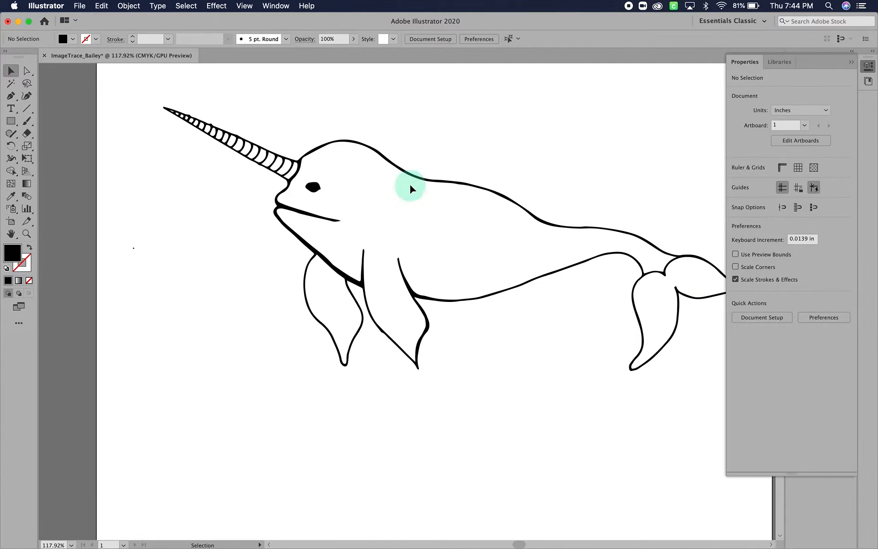
pyautogui.click(352, 281)
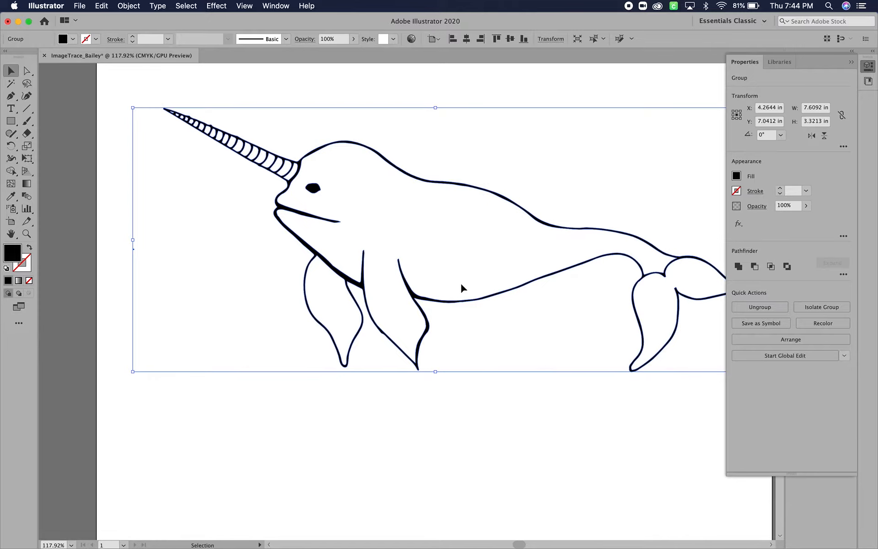
pyautogui.scroll(-2, 462, 287)
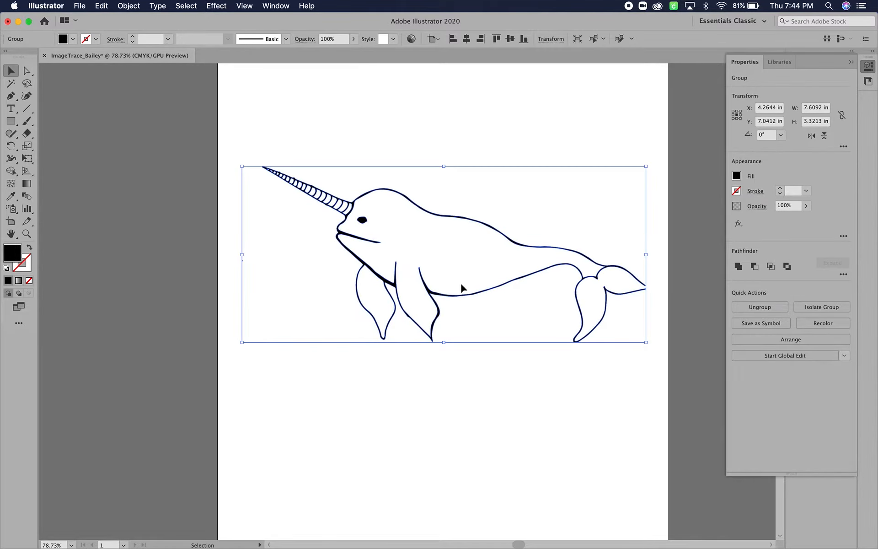
pyautogui.click(129, 6)
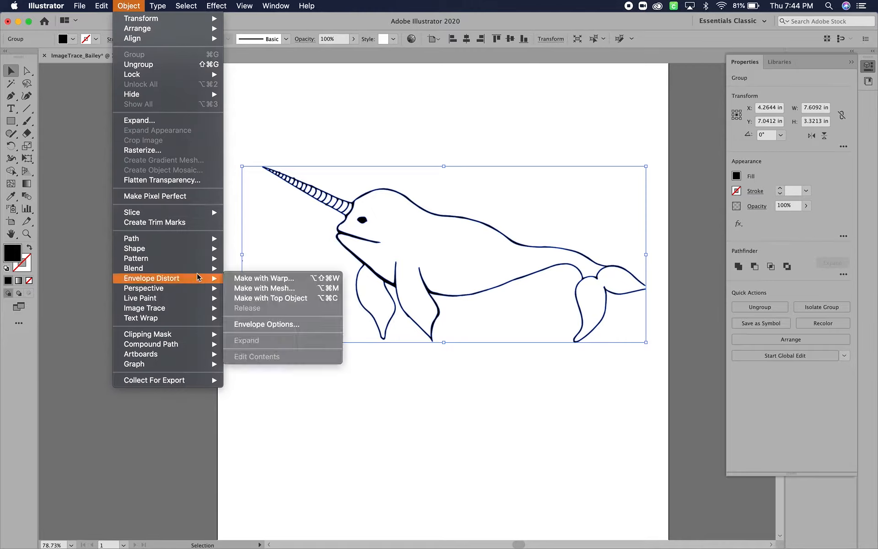
pyautogui.moveTo(206, 300)
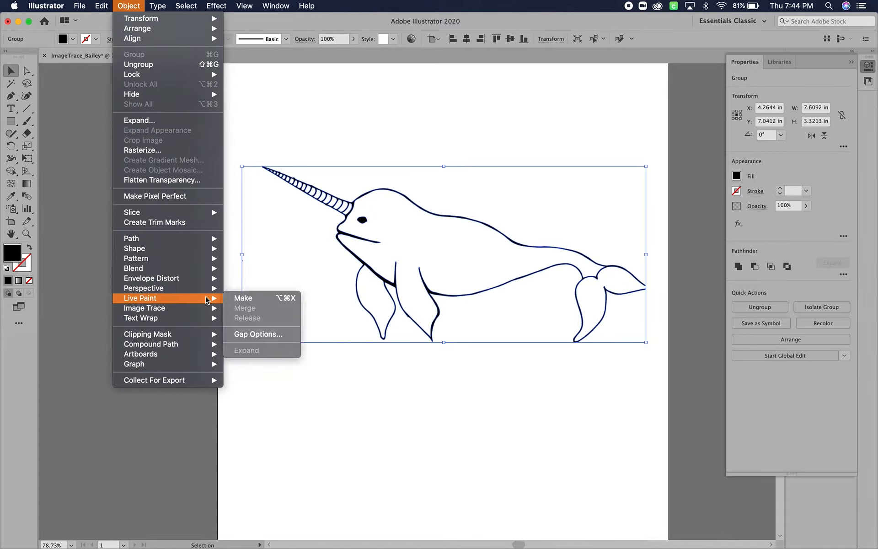
pyautogui.click(253, 300)
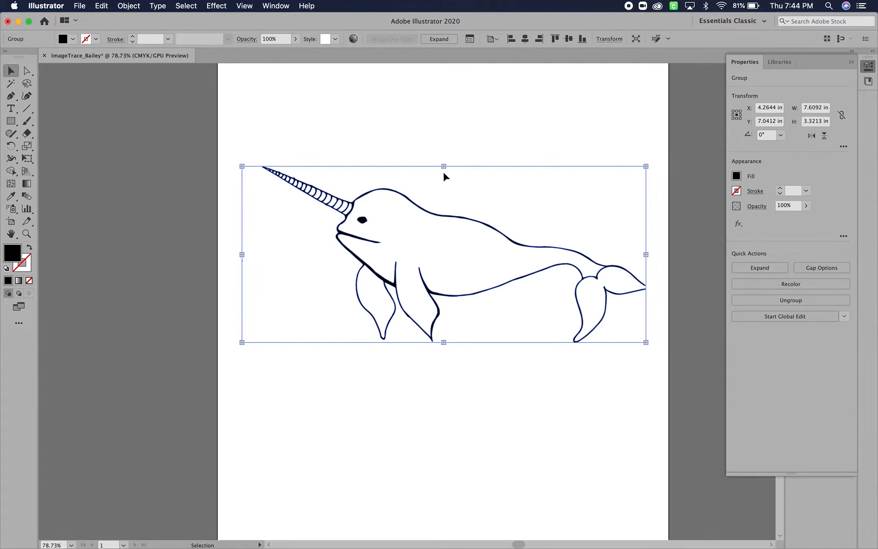
pyautogui.scroll(3, 443, 172)
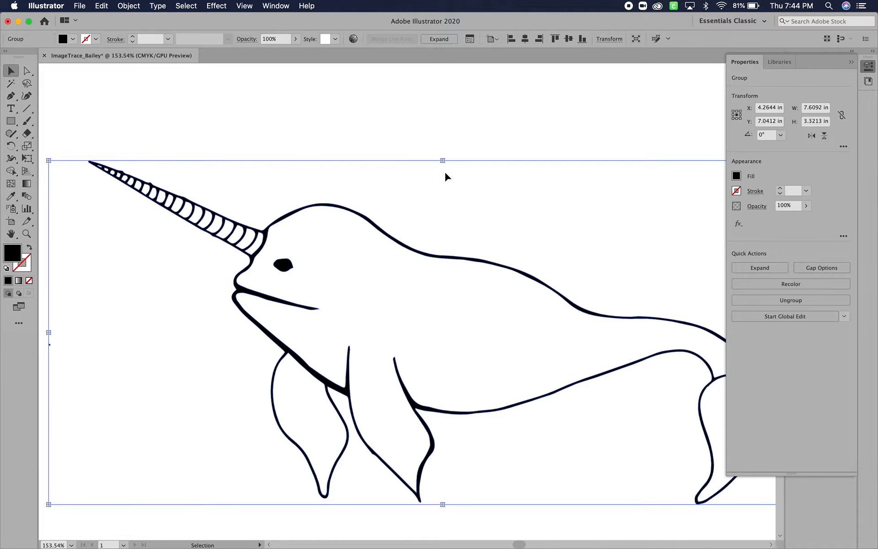
pyautogui.hscroll(-5, 443, 162)
pyautogui.scroll(2, 443, 162)
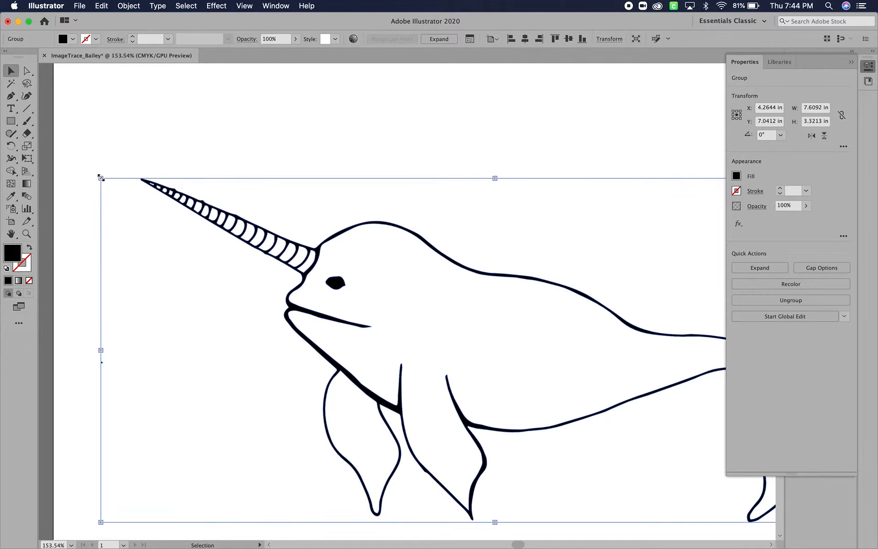
pyautogui.scroll(-5, 369, 292)
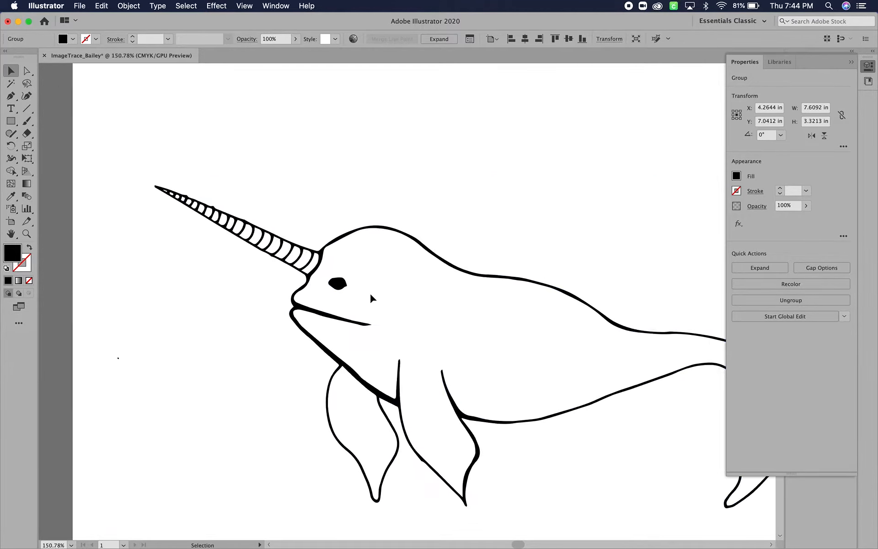
pyautogui.scroll(-1, 370, 292)
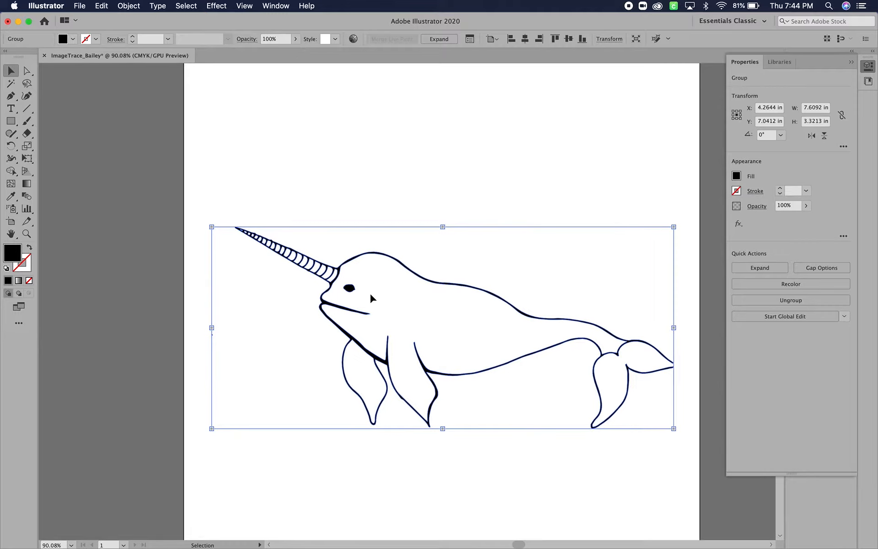
pyautogui.hscroll(3, 370, 293)
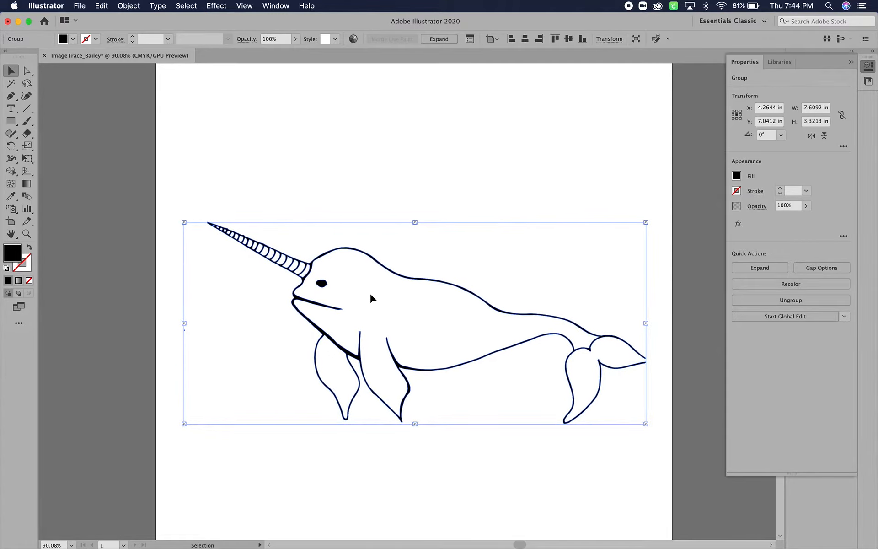
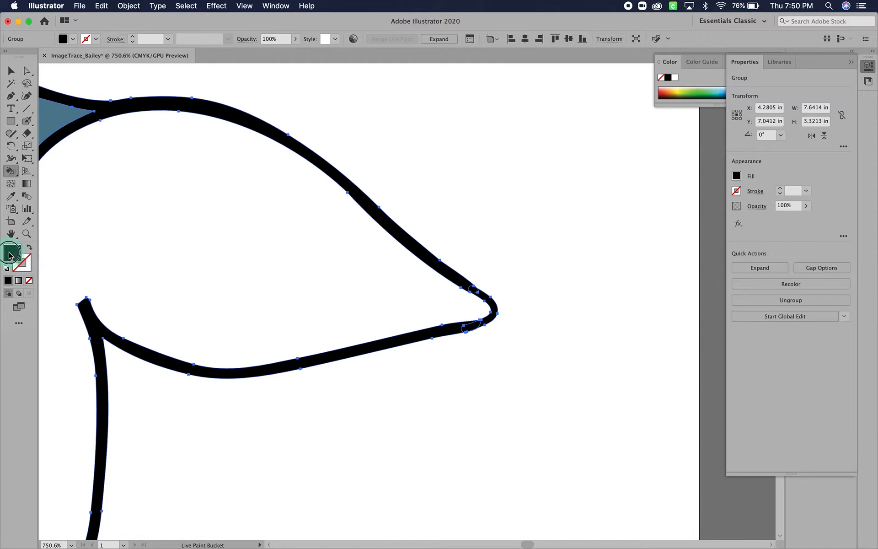
# - Sample the body's blue as the fill color and fill the narwhal's tail flukes with it using the Live Paint Bucket
pyautogui.click(475, 215)
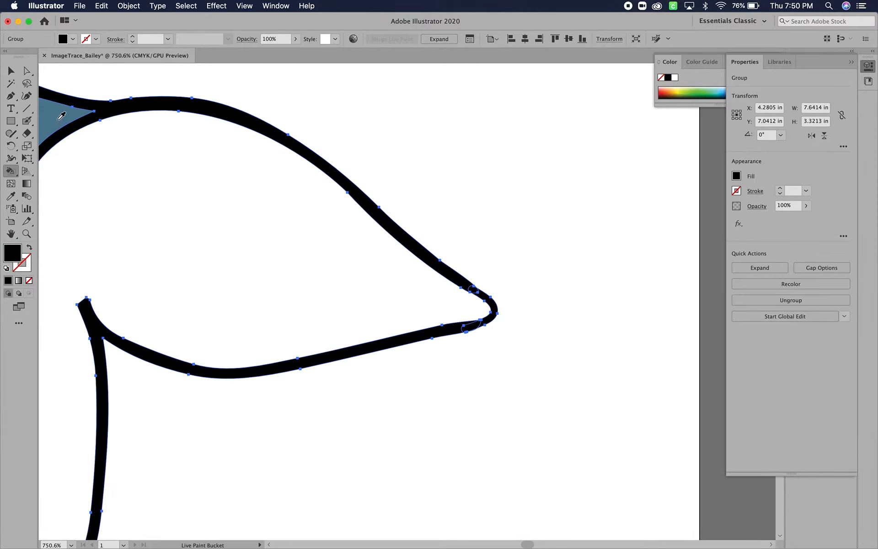
pyautogui.keyDown('alt'); pyautogui.click(61, 116); pyautogui.keyUp('alt')
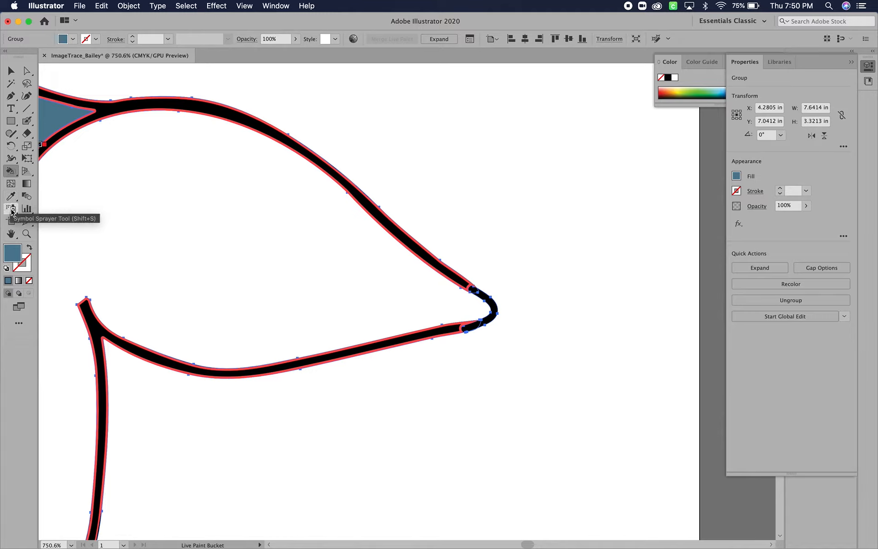
pyautogui.click(189, 190)
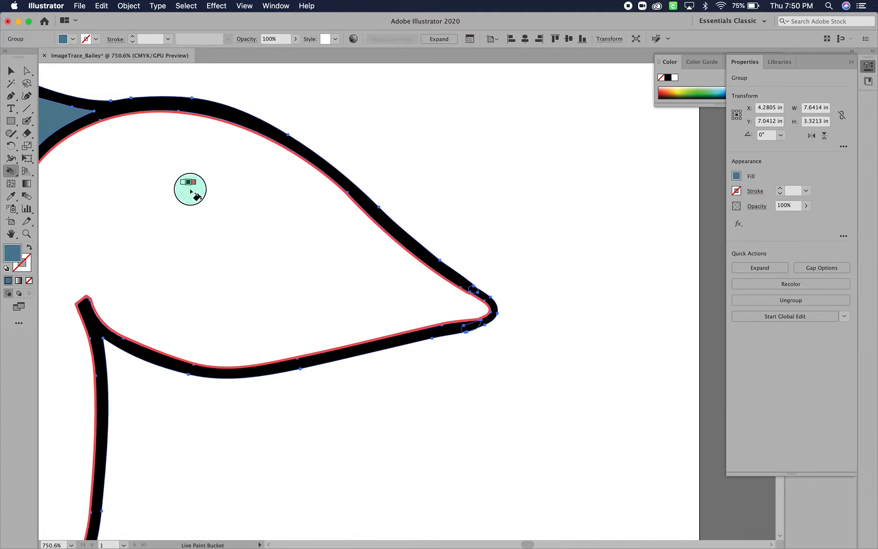
pyautogui.scroll(-8, 191, 193)
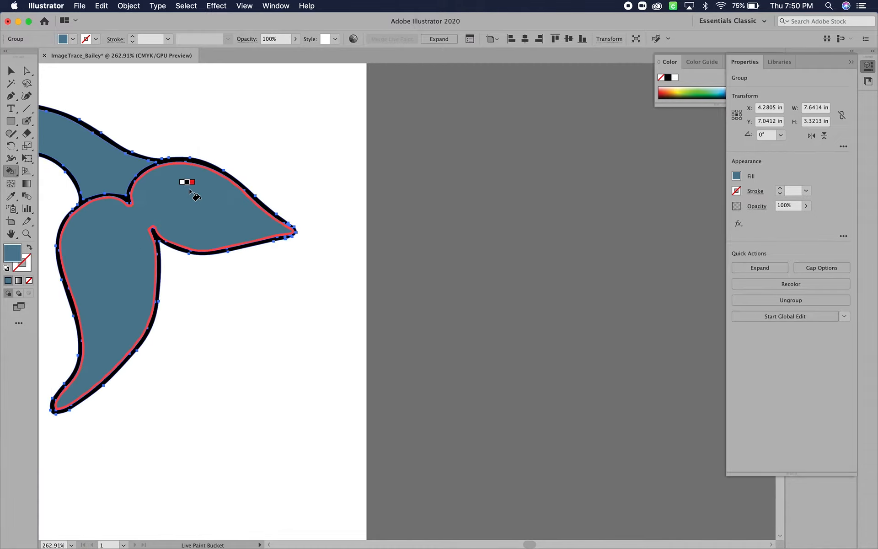
pyautogui.hscroll(-7, 191, 191)
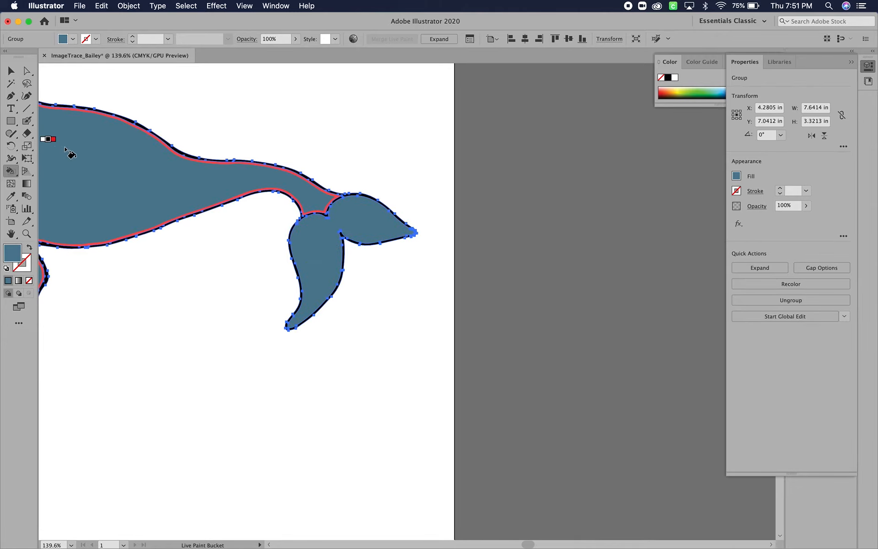
pyautogui.hscroll(-12, 89, 143)
pyautogui.scroll(3, 89, 143)
pyautogui.hscroll(-7, 94, 156)
pyautogui.scroll(2, 94, 155)
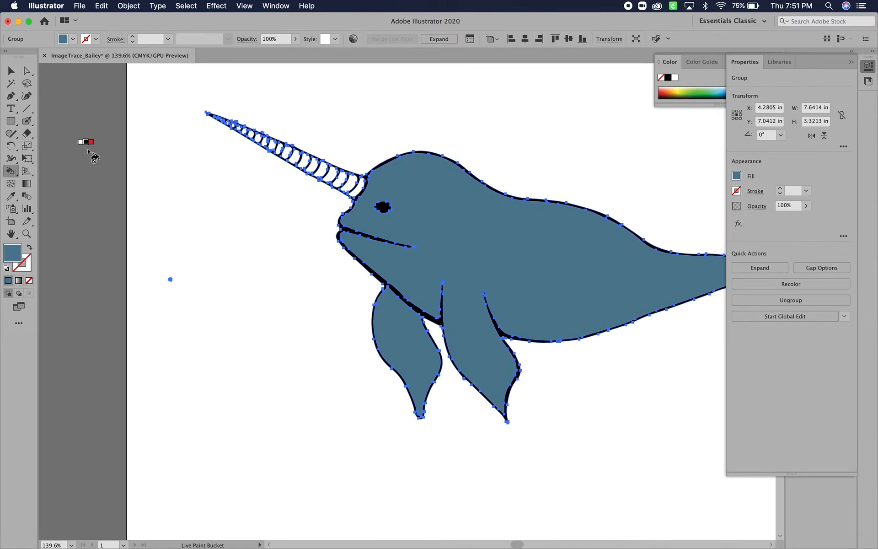
# - Pick a golden yellow fill color and undo its application to the whole narwhal group
pyautogui.click(11, 71)
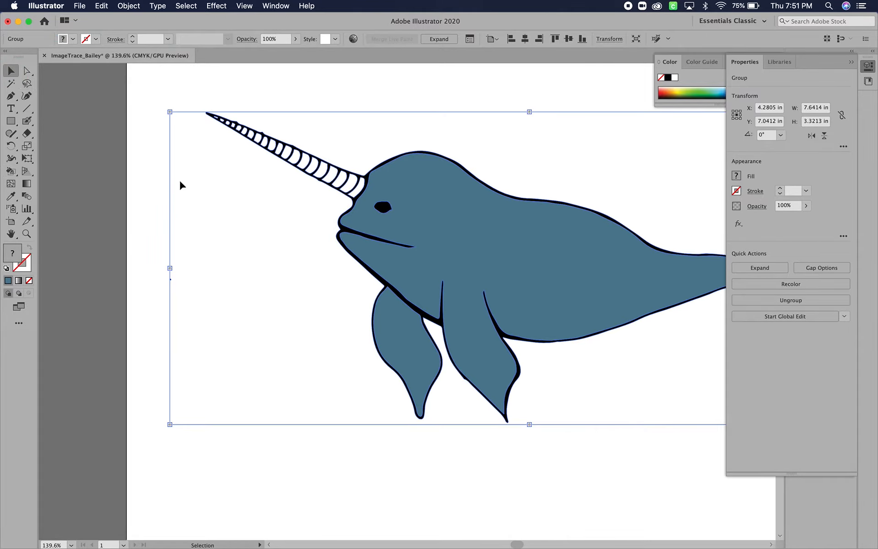
pyautogui.doubleClick(11, 256)
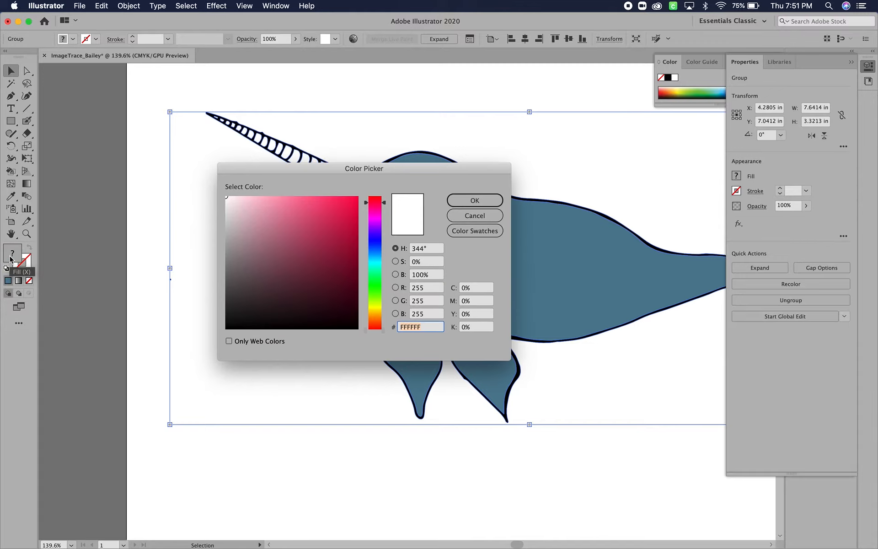
pyautogui.click(373, 313)
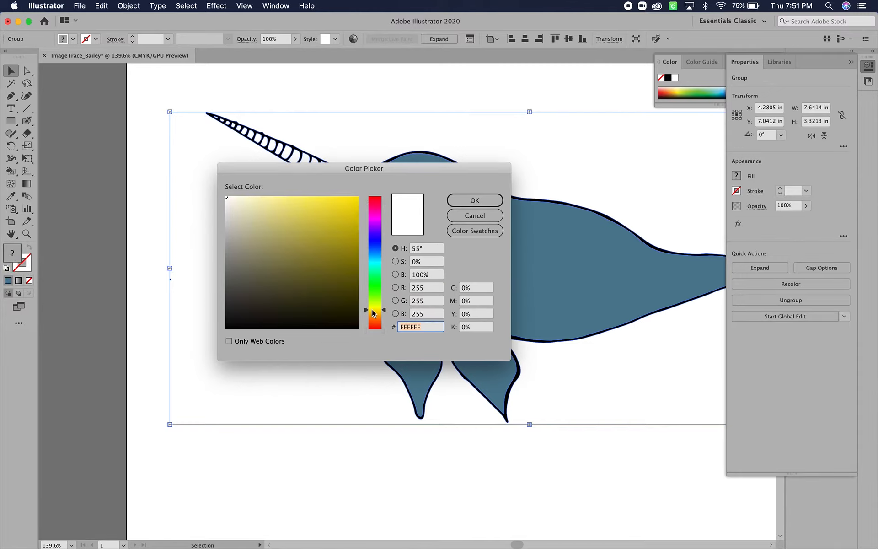
pyautogui.click(310, 209)
pyautogui.click(492, 202)
pyautogui.press('super+z')
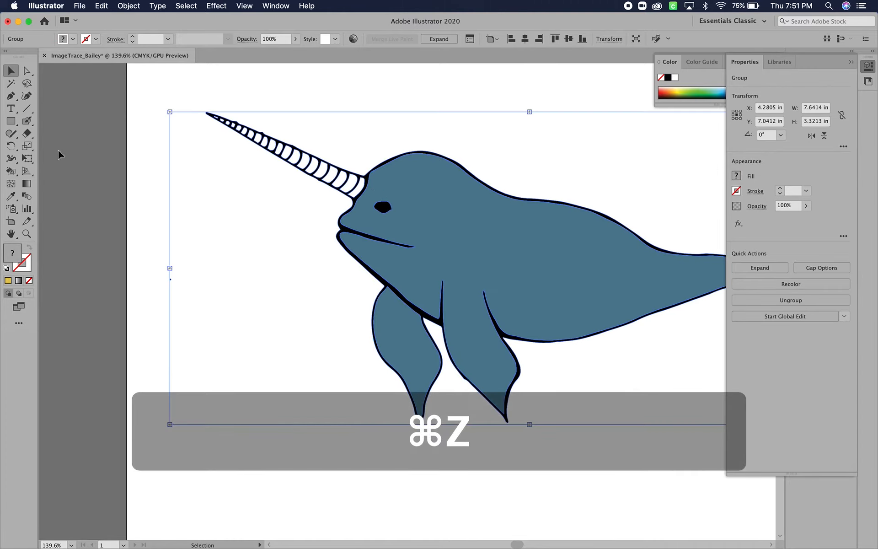
# - Fill the horn's segments with golden yellow using the Live Paint Bucket, working from the base toward the tip
pyautogui.click(11, 171)
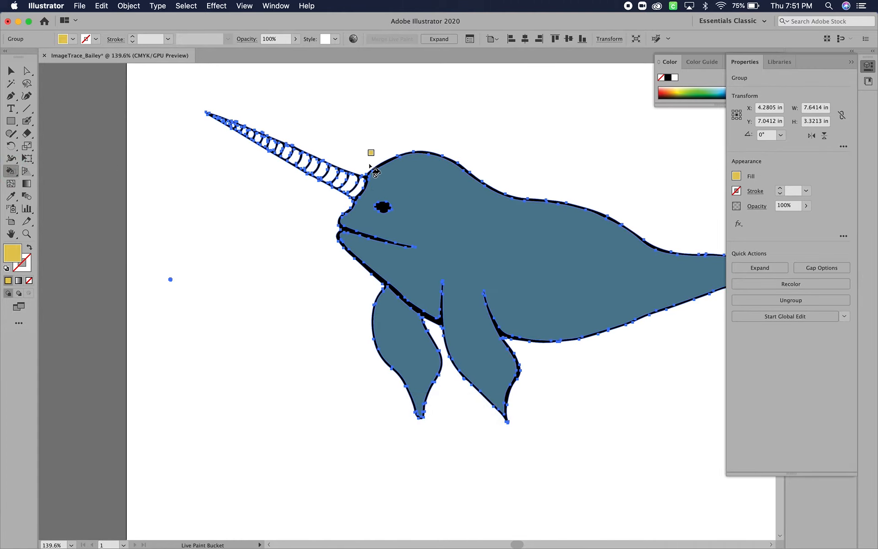
pyautogui.click(357, 186)
pyautogui.click(350, 184)
pyautogui.click(339, 179)
pyautogui.click(330, 175)
pyautogui.click(322, 172)
pyautogui.click(312, 167)
pyautogui.click(303, 161)
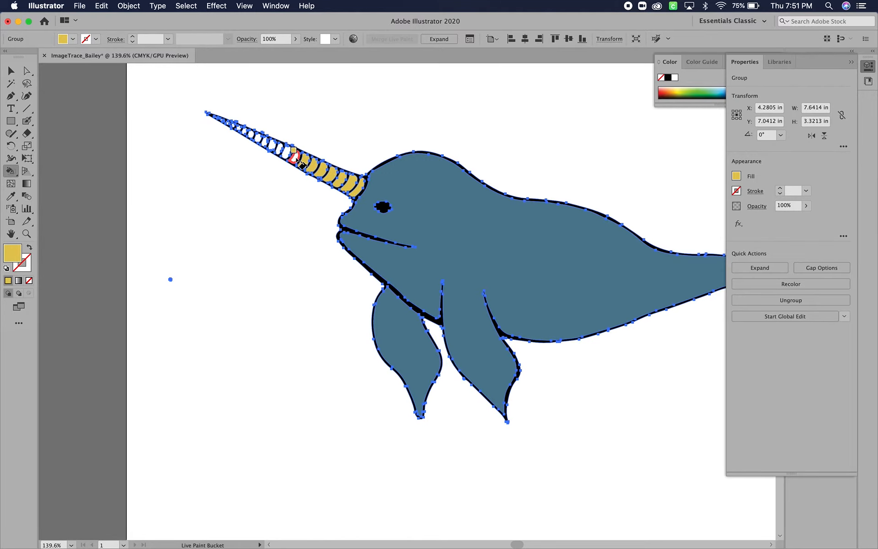
pyautogui.click(295, 158)
pyautogui.click(287, 154)
pyautogui.click(280, 151)
pyautogui.click(274, 147)
pyautogui.click(267, 144)
pyautogui.click(255, 137)
pyautogui.click(246, 132)
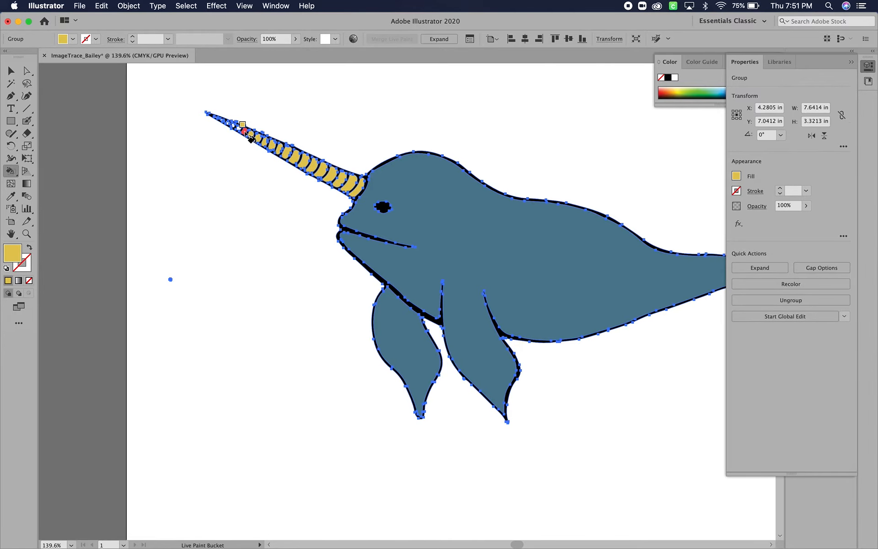
pyautogui.click(239, 131)
# - Fill the remaining tiny segments at the horn's tip with golden yellow and deselect the narwhal
pyautogui.scroll(5, 239, 130)
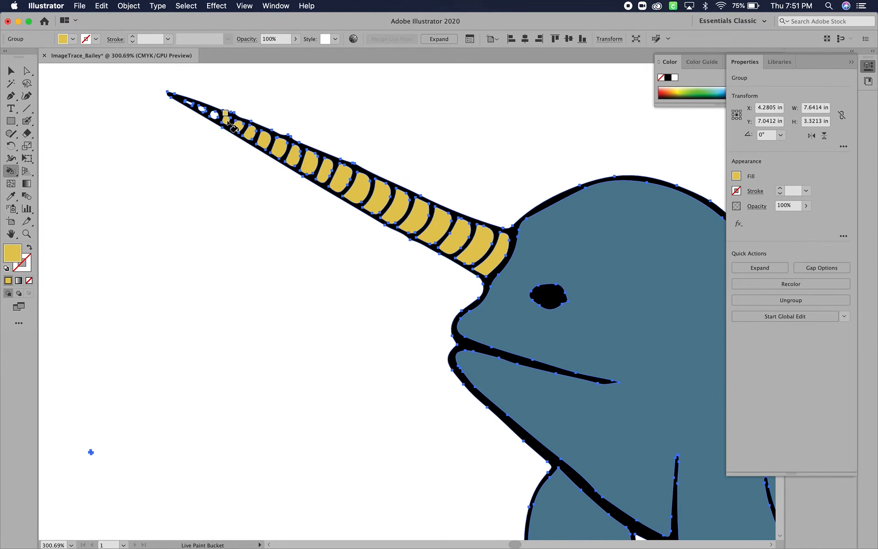
pyautogui.click(213, 115)
pyautogui.click(200, 108)
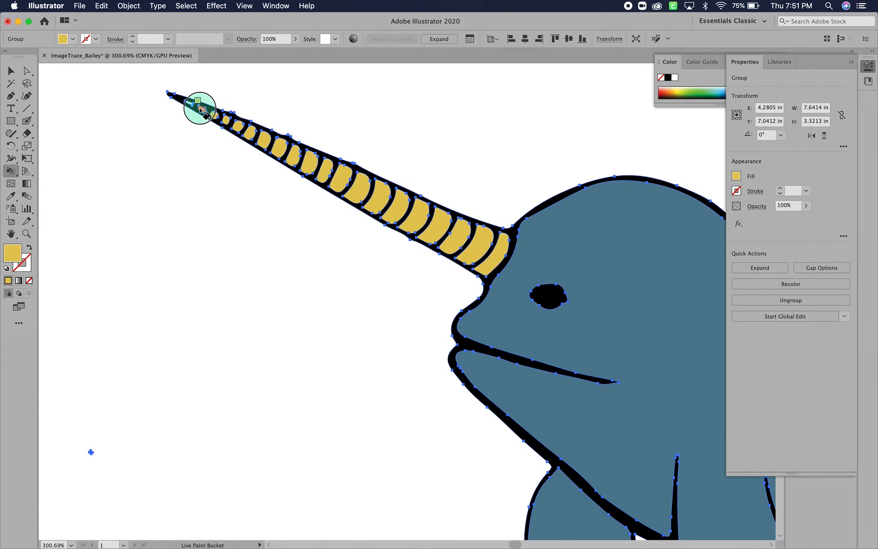
pyautogui.click(188, 102)
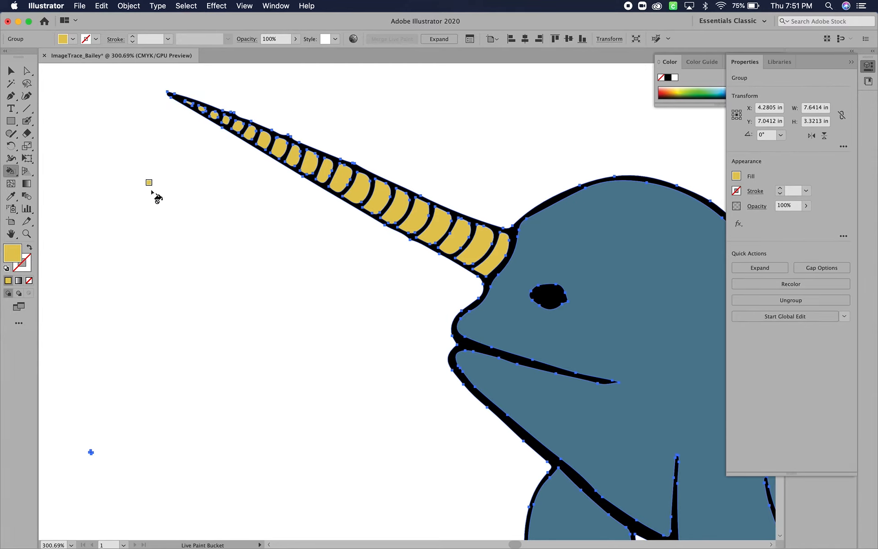
pyautogui.scroll(-8, 152, 192)
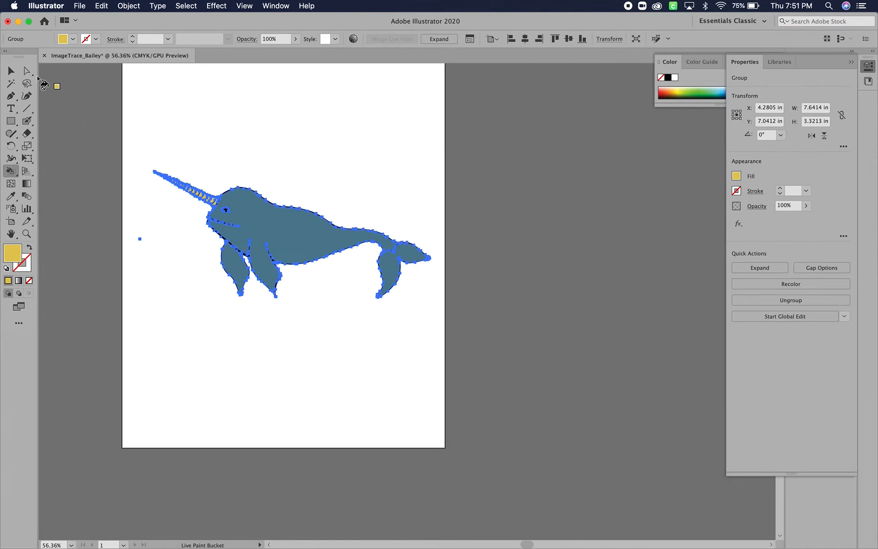
pyautogui.click(11, 71)
pyautogui.click(100, 151)
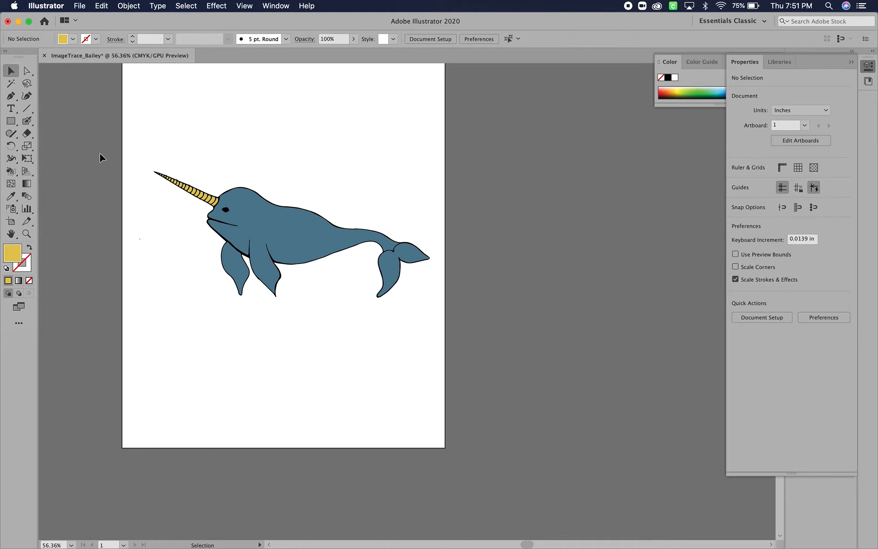
# - Draw a rectangle about 8.89 by 11.46 in covering the whole artboard and send it behind the narwhal
pyautogui.click(9, 124)
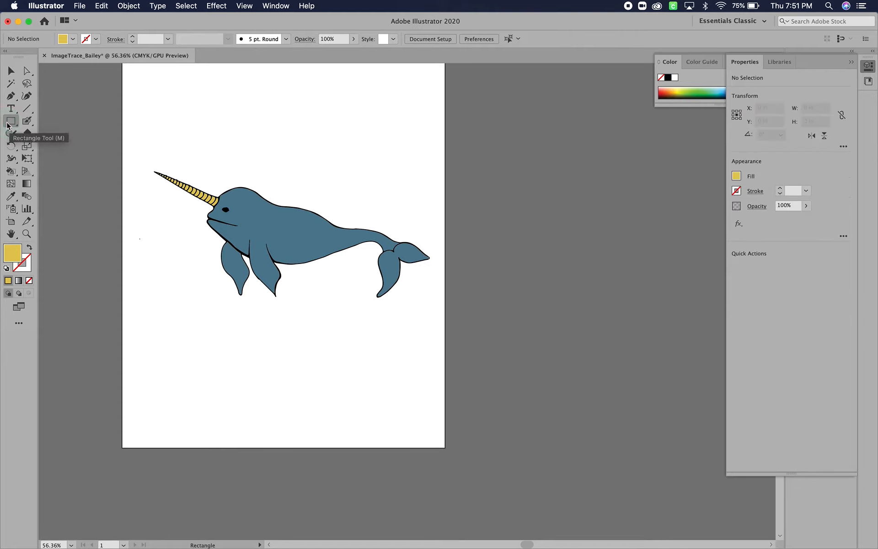
pyautogui.scroll(-4, 151, 163)
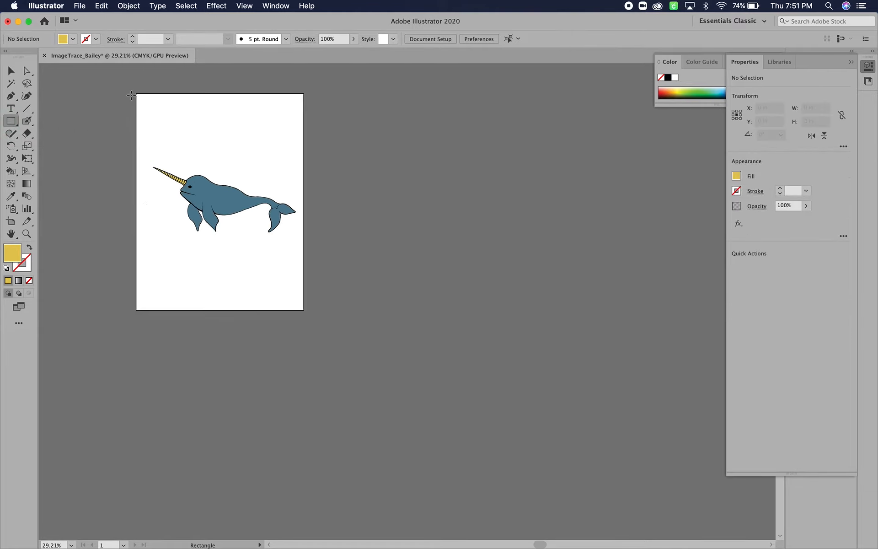
pyautogui.moveTo(134, 91); pyautogui.dragTo(309, 316)
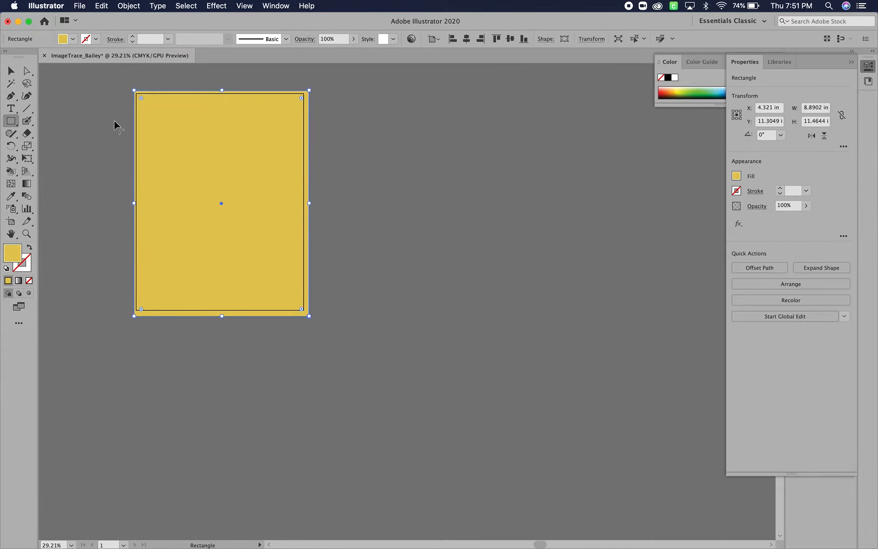
pyautogui.click(11, 71)
pyautogui.click(137, 5)
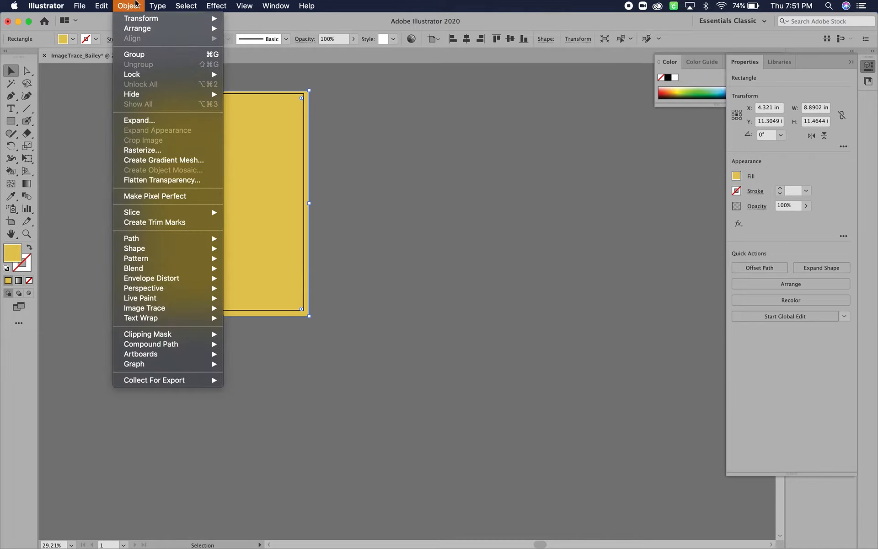
pyautogui.moveTo(146, 29)
pyautogui.click(257, 58)
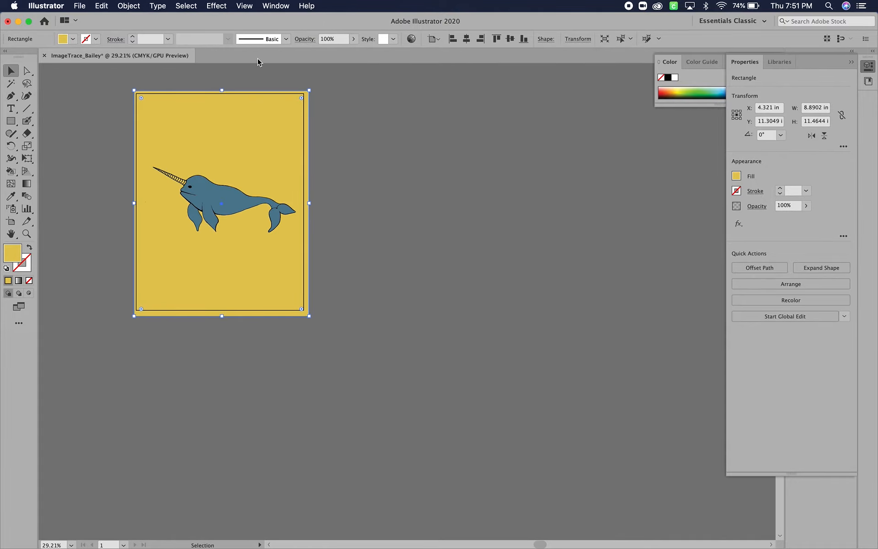
# - Recolor the background rectangle dark brown from the color spectrum and deselect it
pyautogui.click(674, 91)
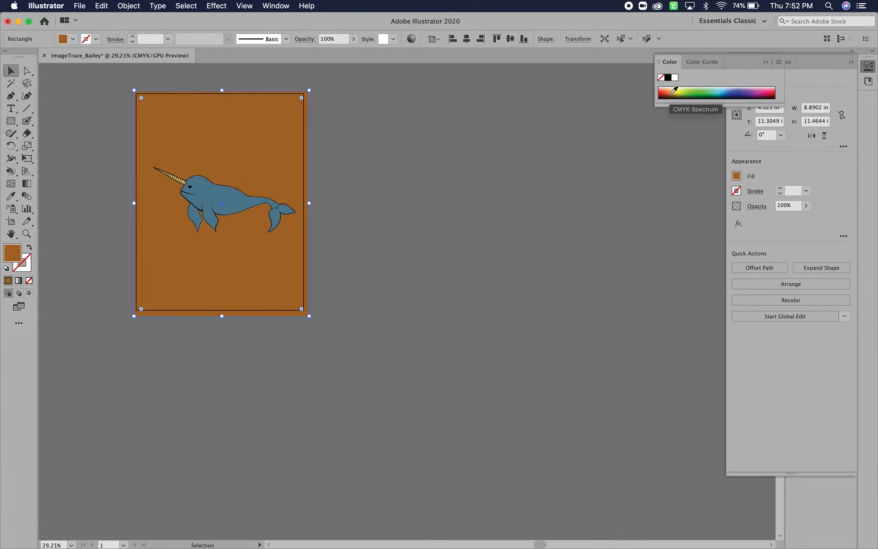
pyautogui.click(674, 90)
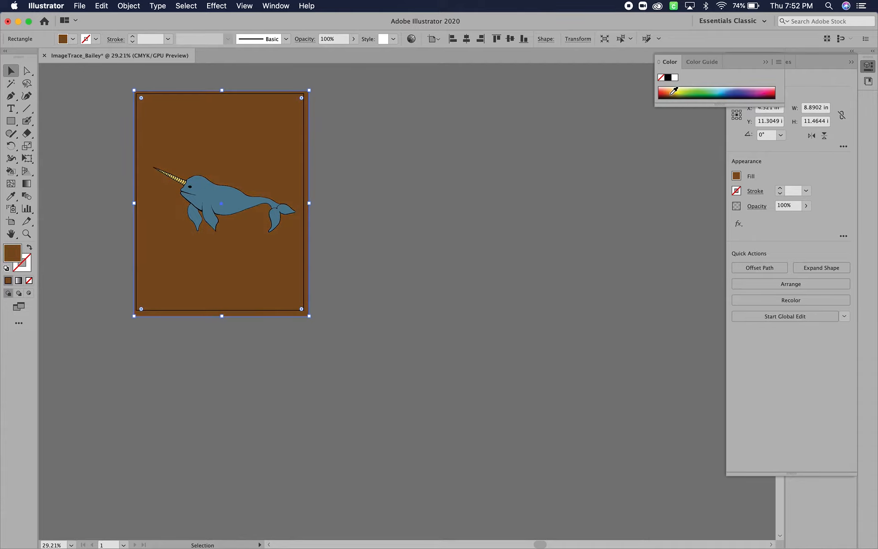
pyautogui.click(127, 130)
pyautogui.scroll(-2, 128, 131)
pyautogui.scroll(5, 128, 130)
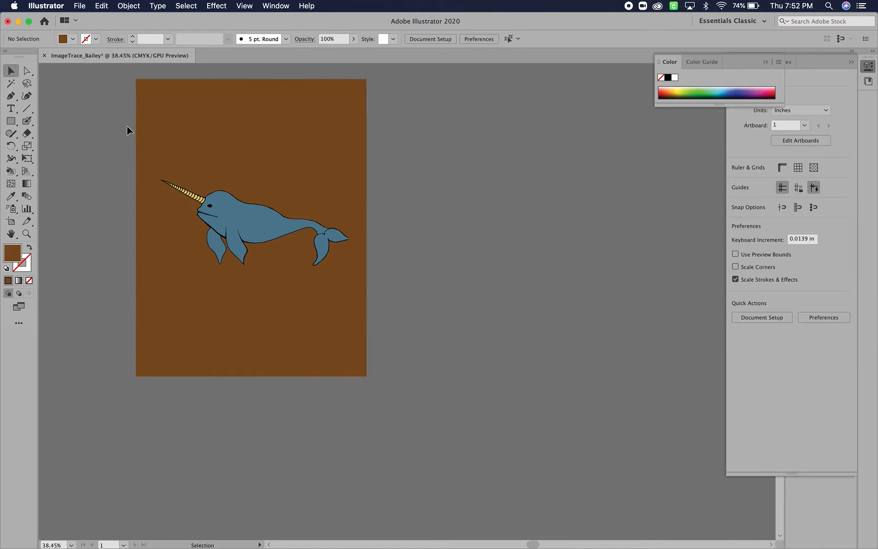
# - Select the background rectangle and open the Basic Graphics_Textures pattern swatch library
pyautogui.click(177, 138)
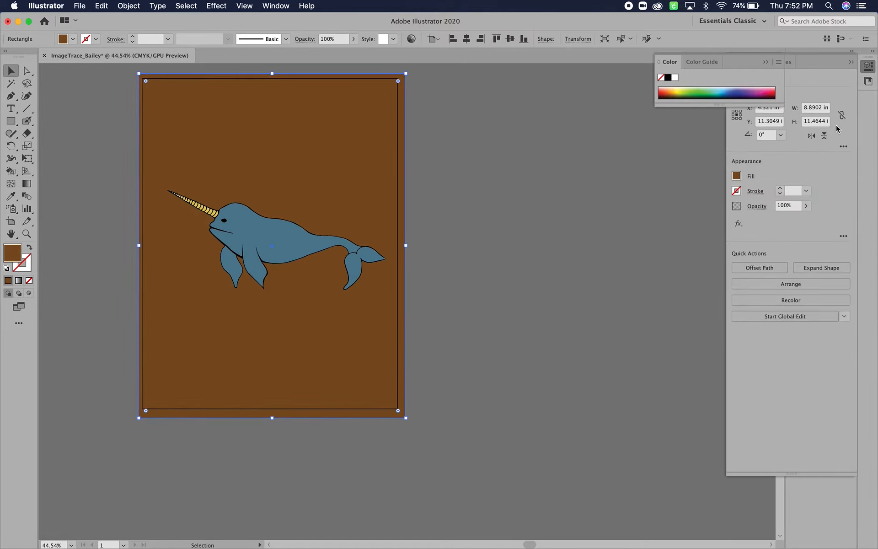
pyautogui.click(850, 63)
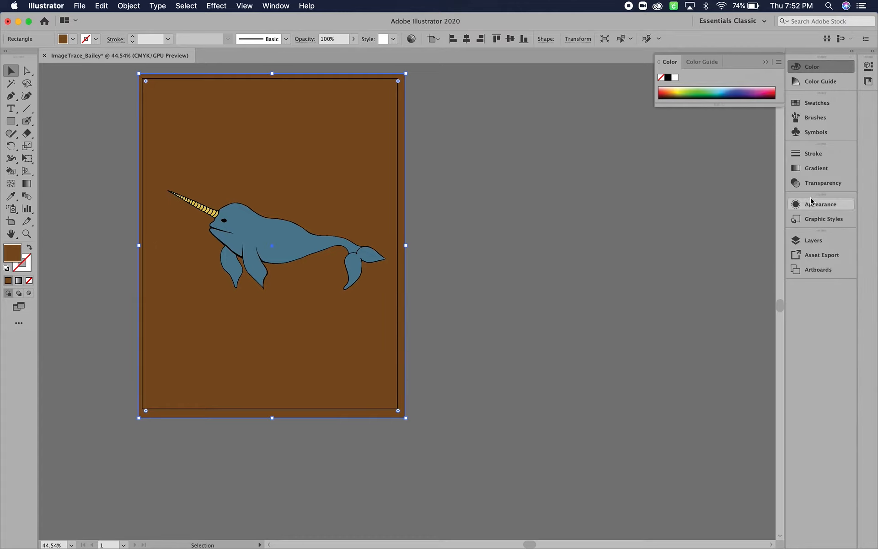
pyautogui.click(811, 104)
pyautogui.click(668, 159)
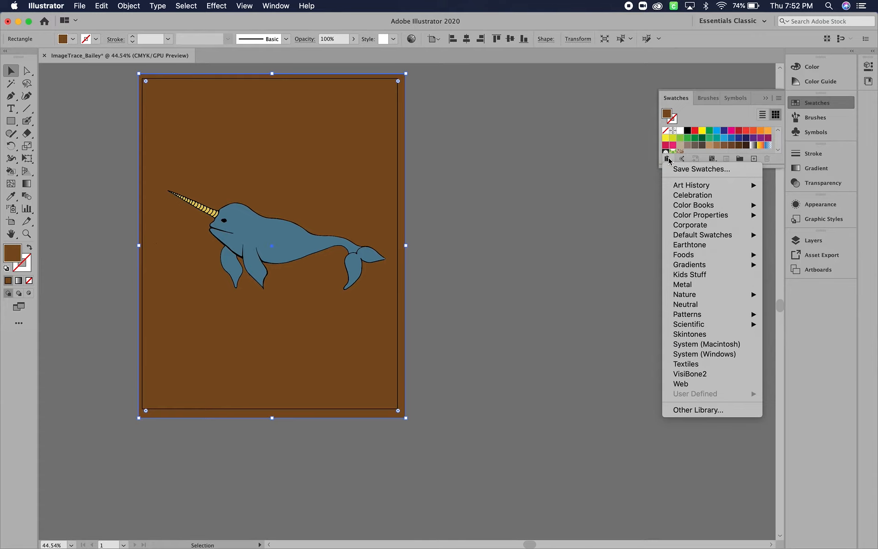
pyautogui.moveTo(693, 315)
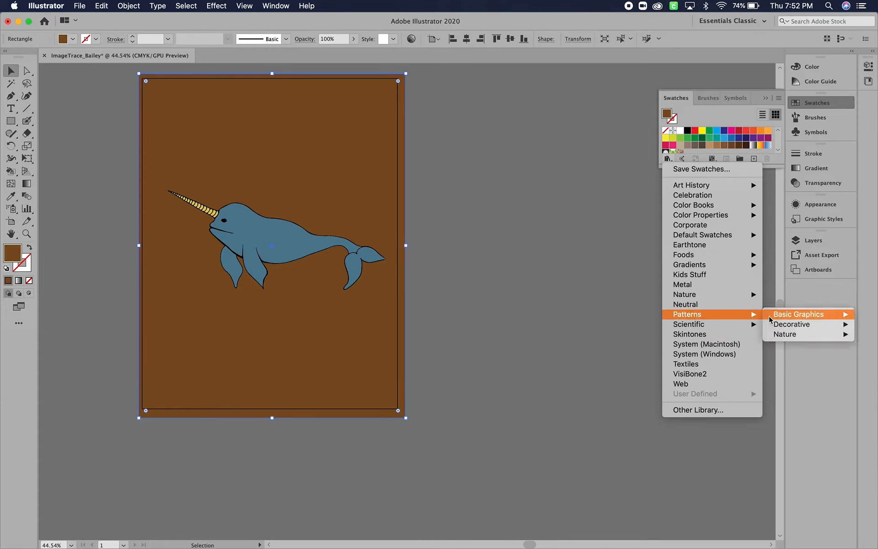
pyautogui.moveTo(773, 314)
pyautogui.click(731, 335)
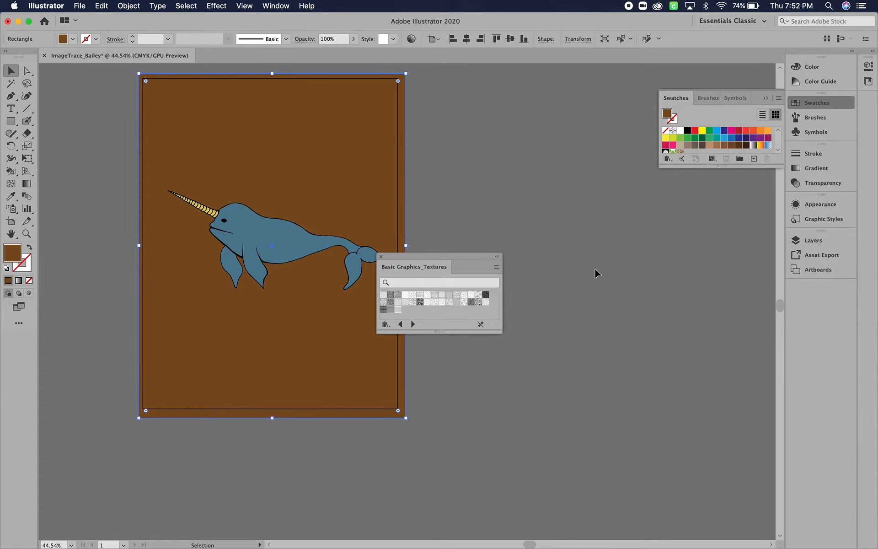
# - Try the Dashed Lines texture on the background rectangle and settle on the Crosses pattern as its fill
pyautogui.click(435, 296)
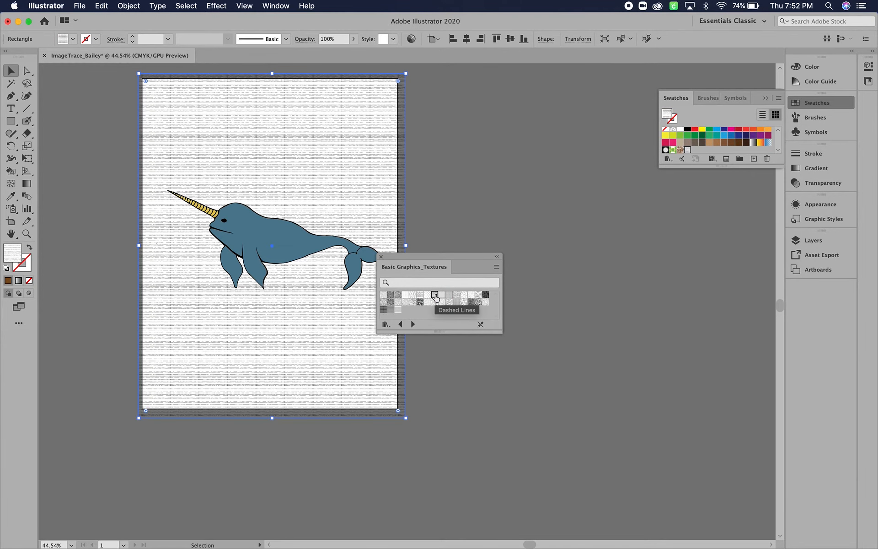
pyautogui.click(423, 296)
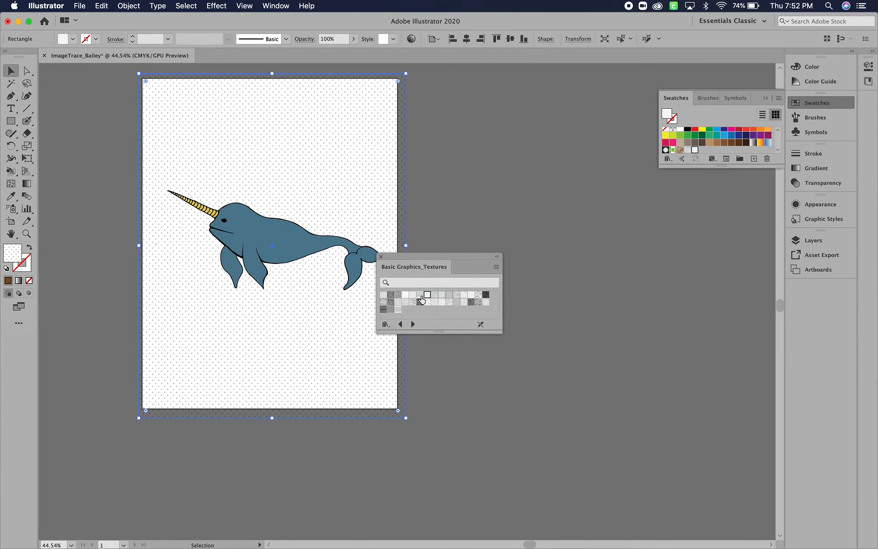
pyautogui.click(420, 301)
pyautogui.click(428, 296)
# - Open the Crosses pattern swatch for editing and recolor the stroke of all its crosses pale yellow-green
pyautogui.doubleClick(695, 151)
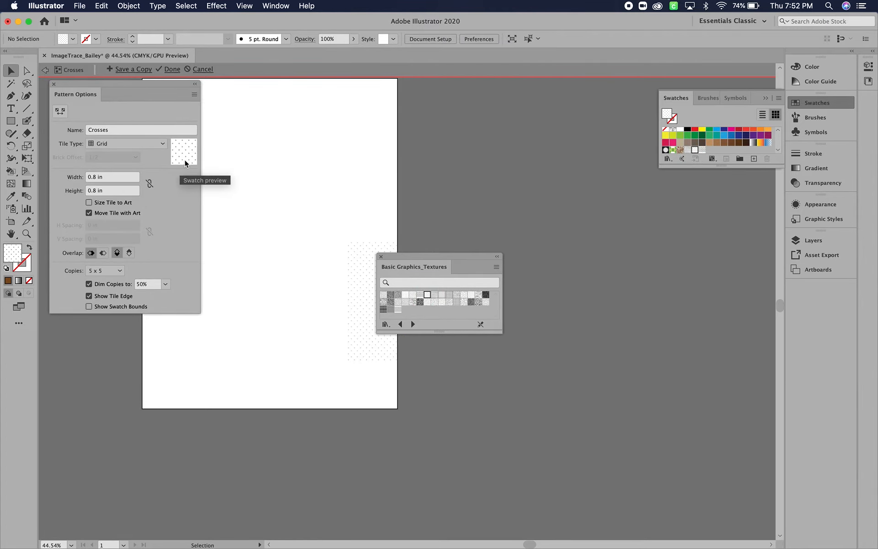
pyautogui.click(381, 257)
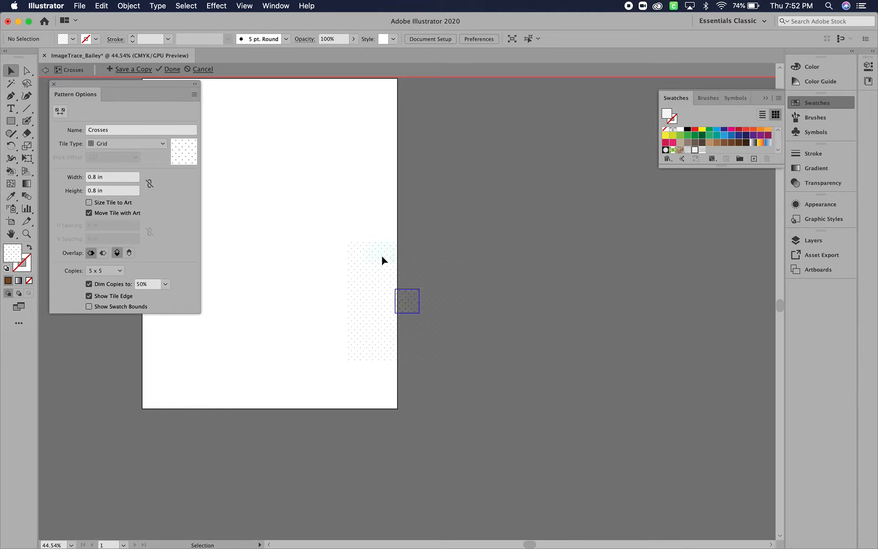
pyautogui.press('super+a')
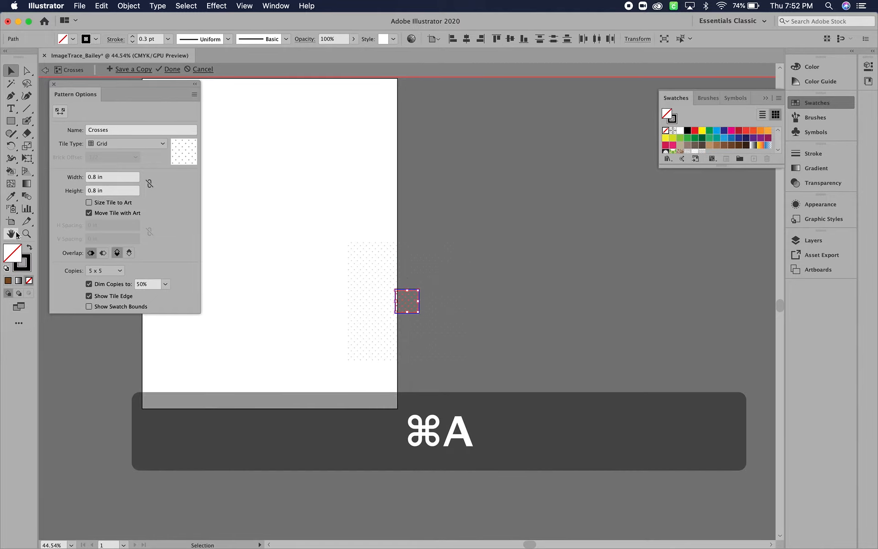
pyautogui.click(27, 266)
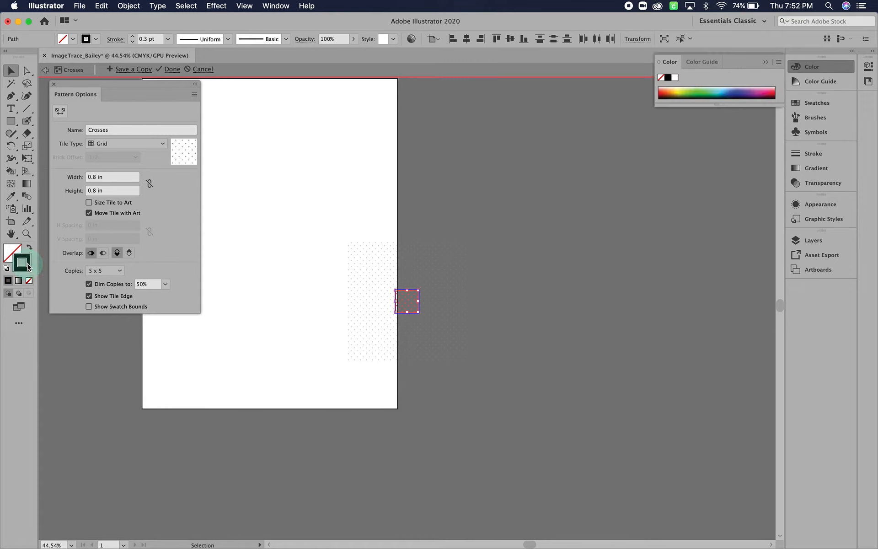
pyautogui.doubleClick(28, 267)
pyautogui.moveTo(374, 323); pyautogui.dragTo(371, 303)
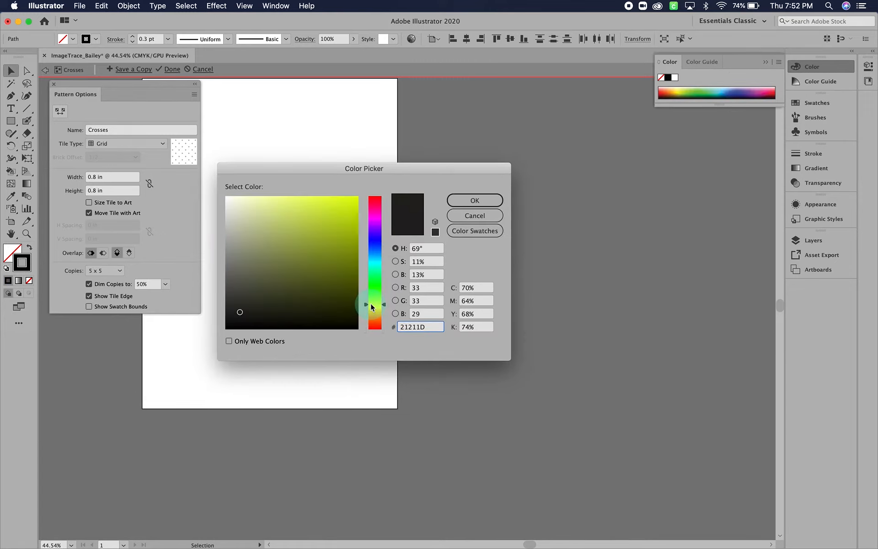
pyautogui.click(242, 202)
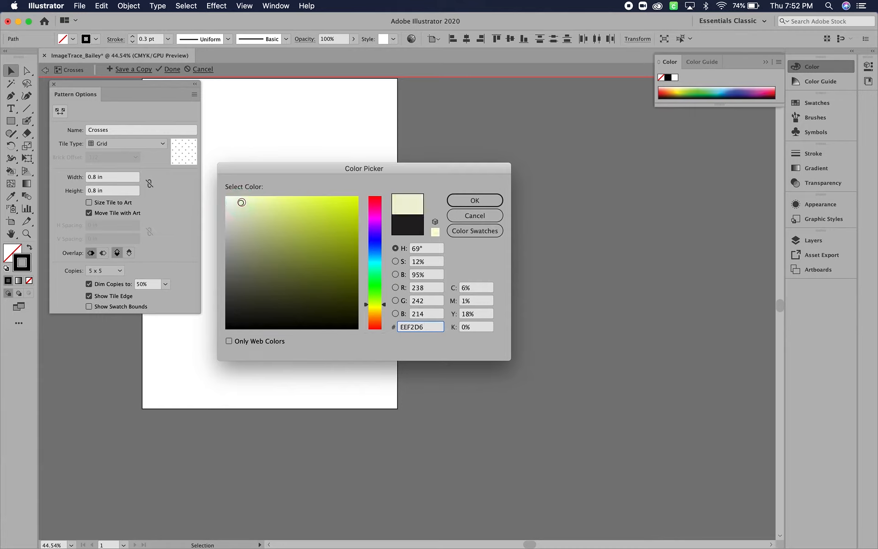
pyautogui.click(247, 203)
pyautogui.click(249, 209)
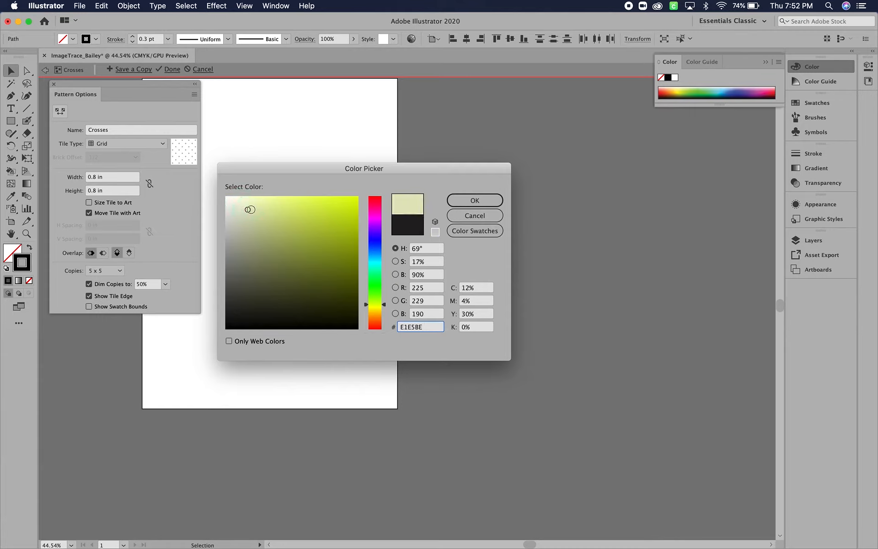
pyautogui.click(384, 307)
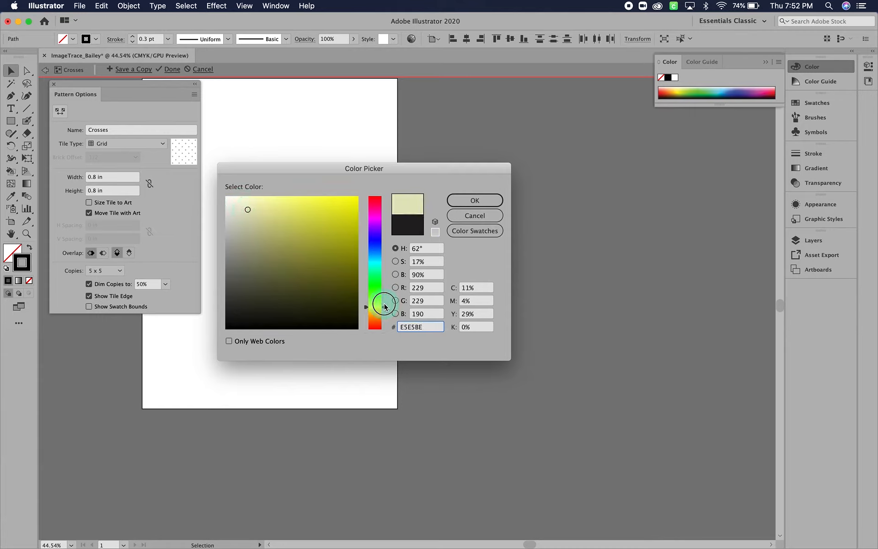
pyautogui.click(493, 203)
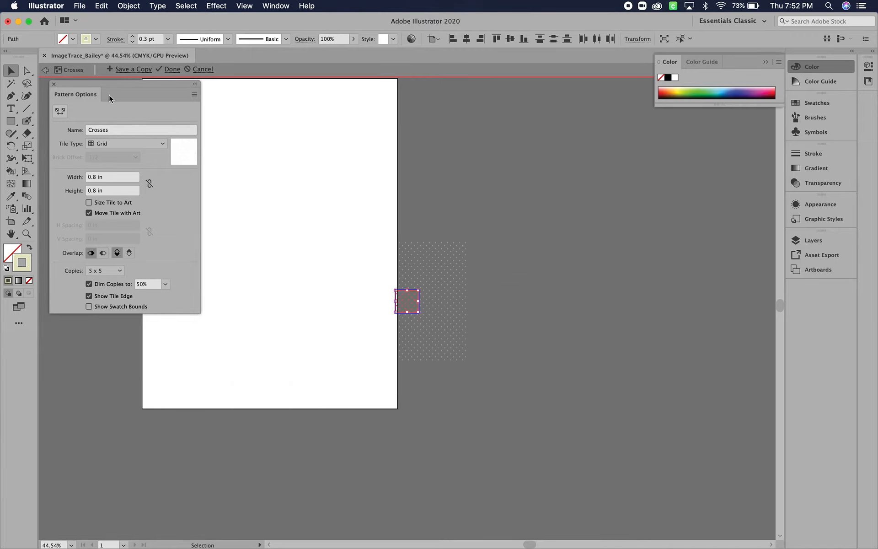
# - Save a copy of the edited pattern as New Pattern and discard the changes to the original Crosses swatch
pyautogui.click(128, 69)
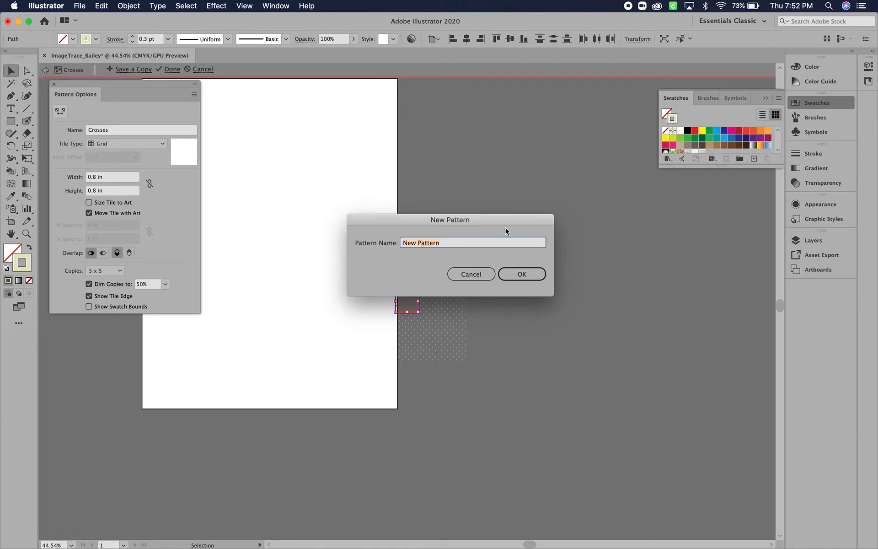
pyautogui.click(522, 275)
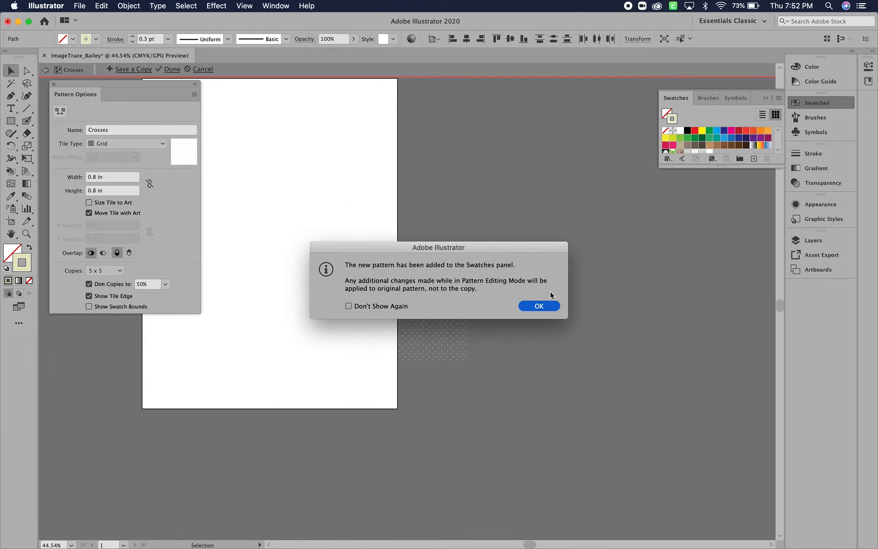
pyautogui.click(544, 306)
pyautogui.click(206, 69)
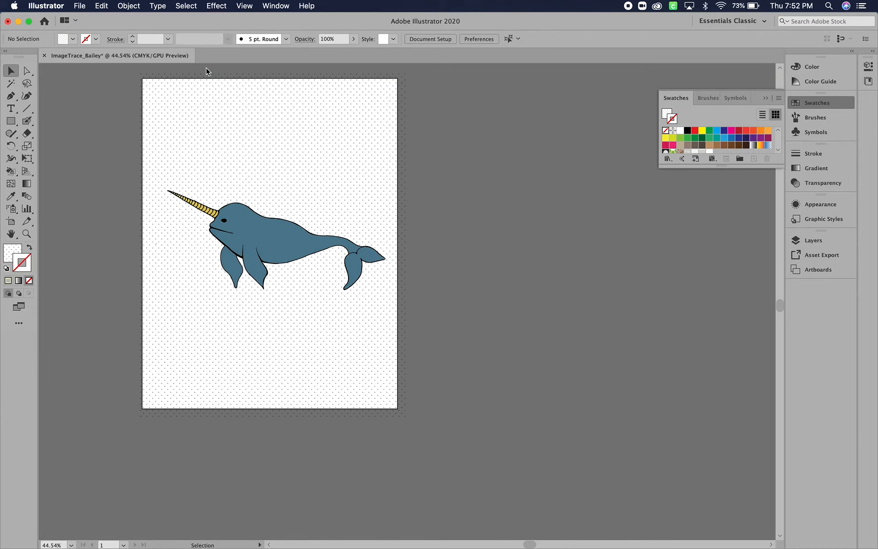
# - Select the background rectangle, try the New Pattern swatch on it, and undo and redo the last three edits
pyautogui.click(333, 164)
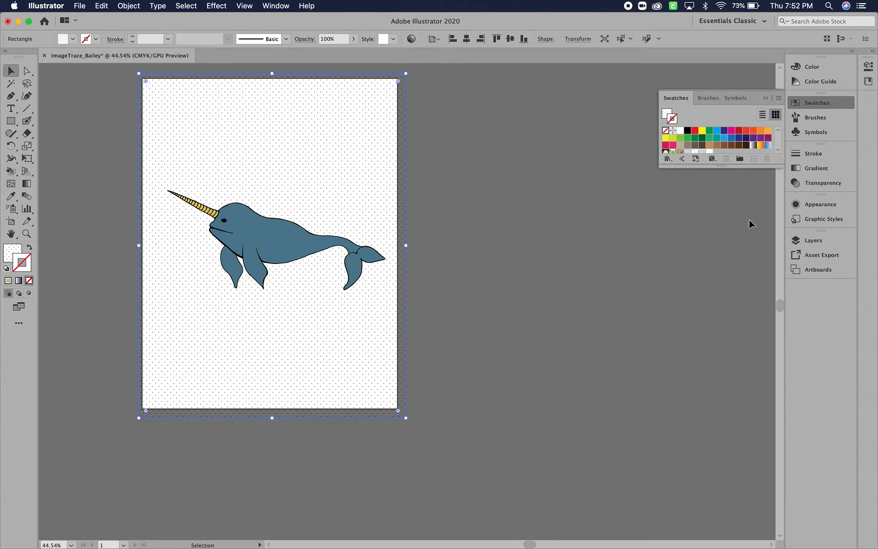
pyautogui.click(708, 152)
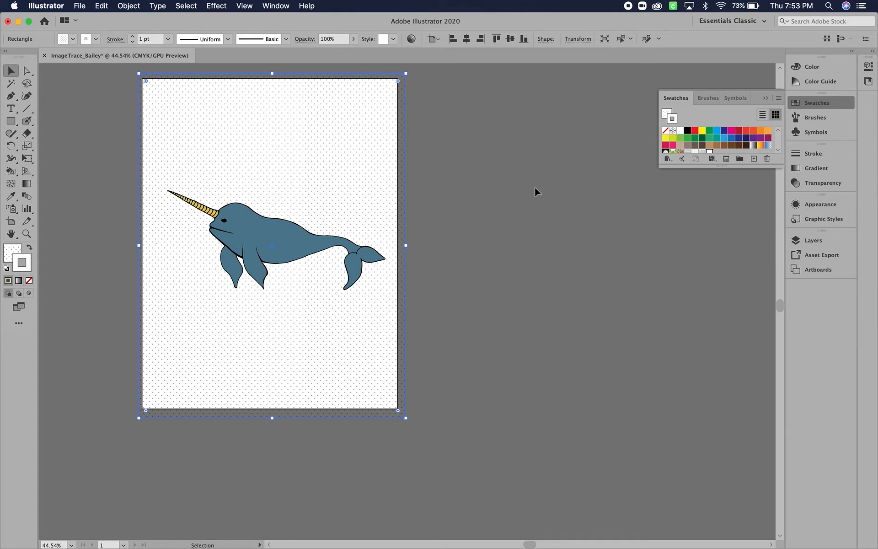
pyautogui.press('super+z')
pyautogui.press('super+z')
pyautogui.press('super+z')
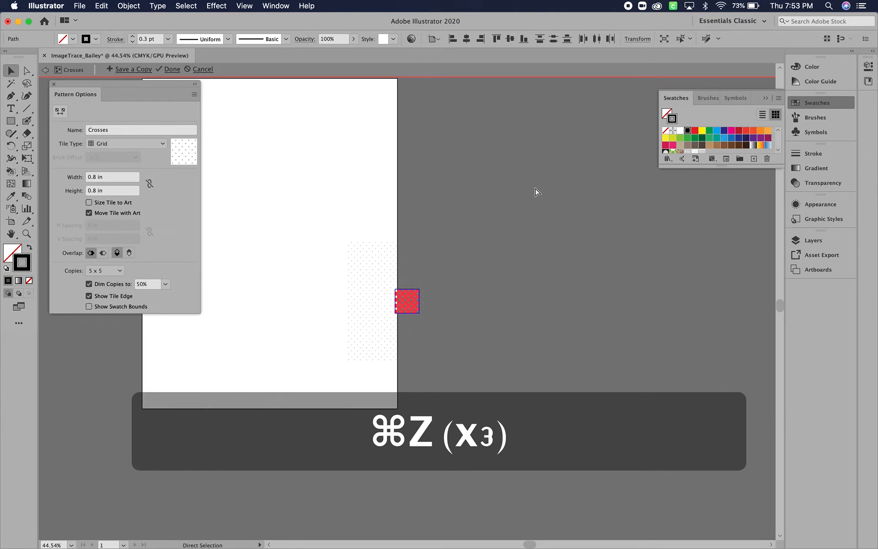
pyautogui.press('shift+super+z')
pyautogui.press('shift+super+z')
pyautogui.press('shift+super+z')
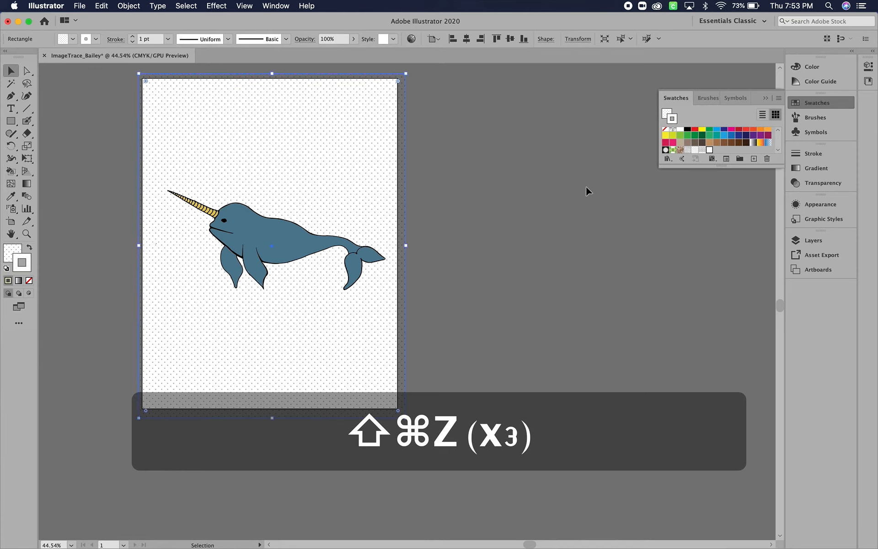
pyautogui.click(711, 151)
pyautogui.click(717, 151)
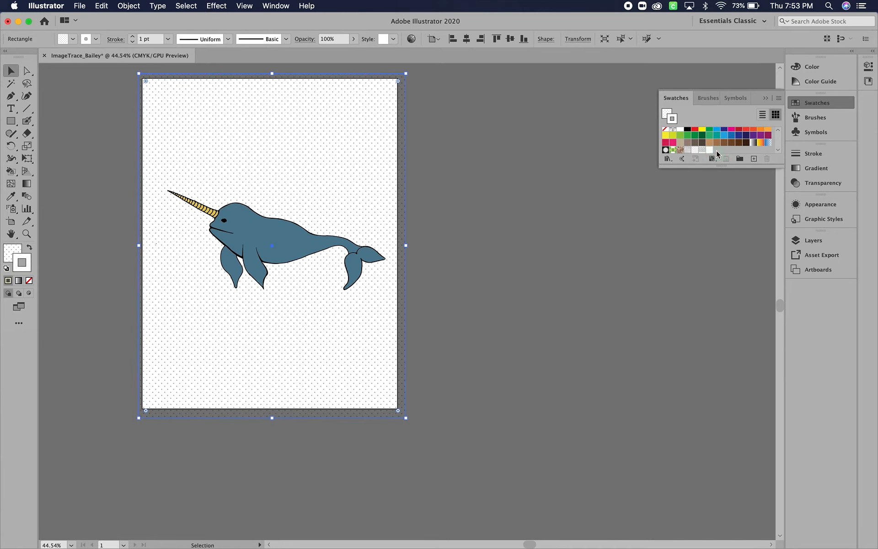
pyautogui.press('shift+super+z')
pyautogui.press('shift+super+z')
pyautogui.press('shift+super+z')
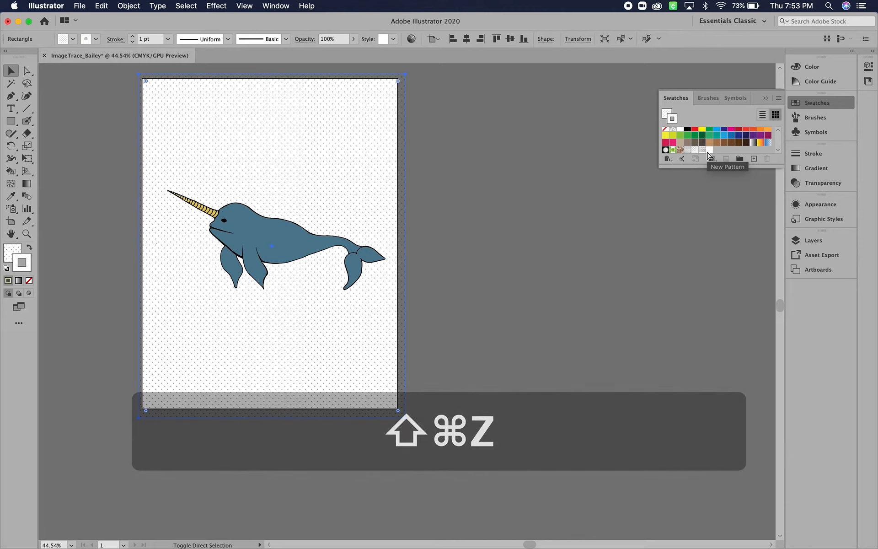
pyautogui.press('shift+super+z')
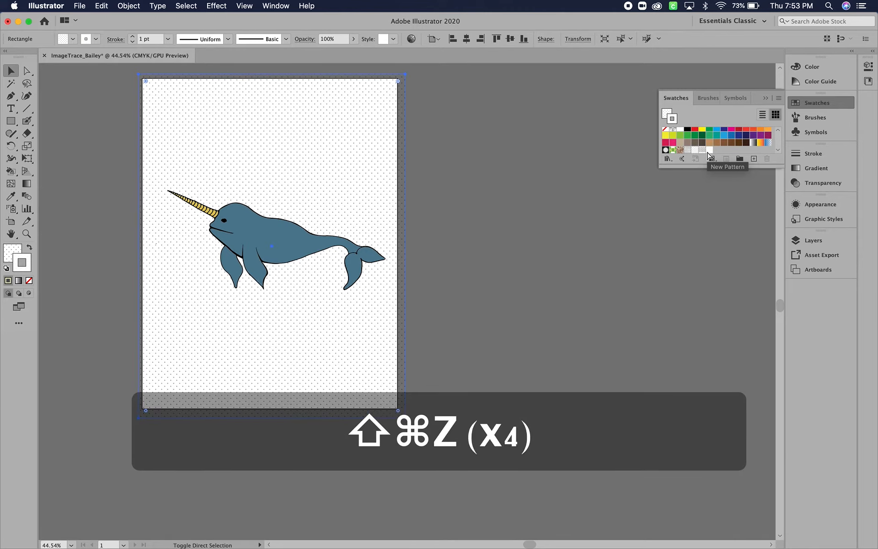
pyautogui.press('shift+super+z')
pyautogui.press('shift+super+z')
pyautogui.press('shift+super+z')
pyautogui.press('shift+super+z')
pyautogui.press('shift+super+z')
pyautogui.press('shift+super+z')
pyautogui.press('shift+super+z')
pyautogui.press('shift+super+z')
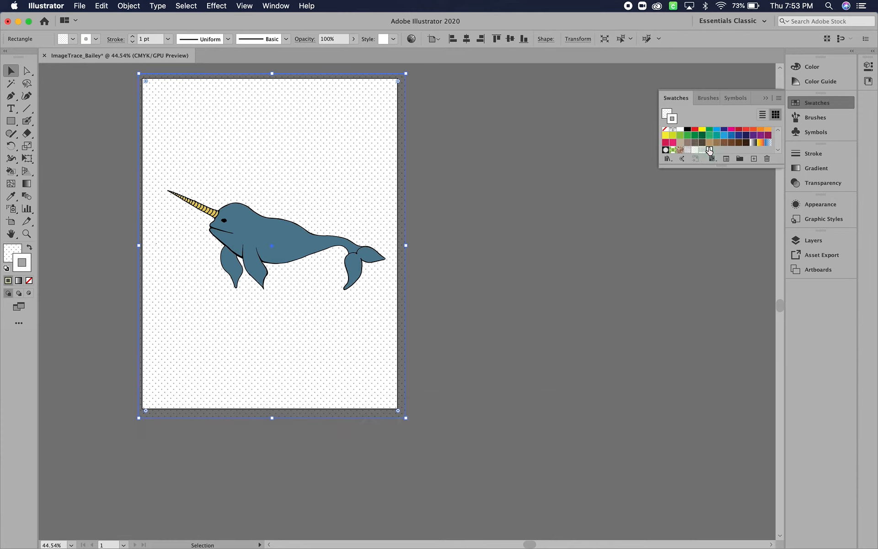
# - Remove the background rectangle's stroke and apply the New Pattern swatch as its fill
pyautogui.moveTo(709, 150); pyautogui.dragTo(709, 150)
pyautogui.click(665, 130)
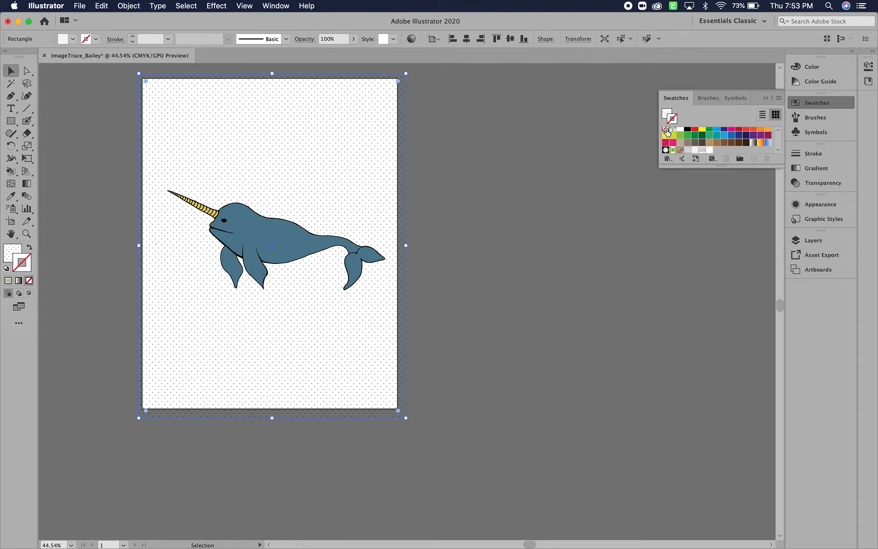
pyautogui.click(8, 257)
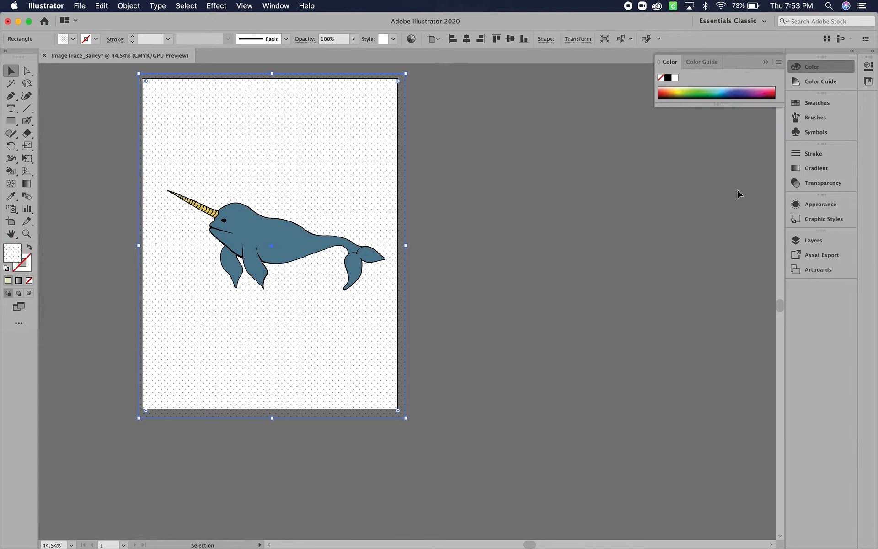
pyautogui.click(799, 105)
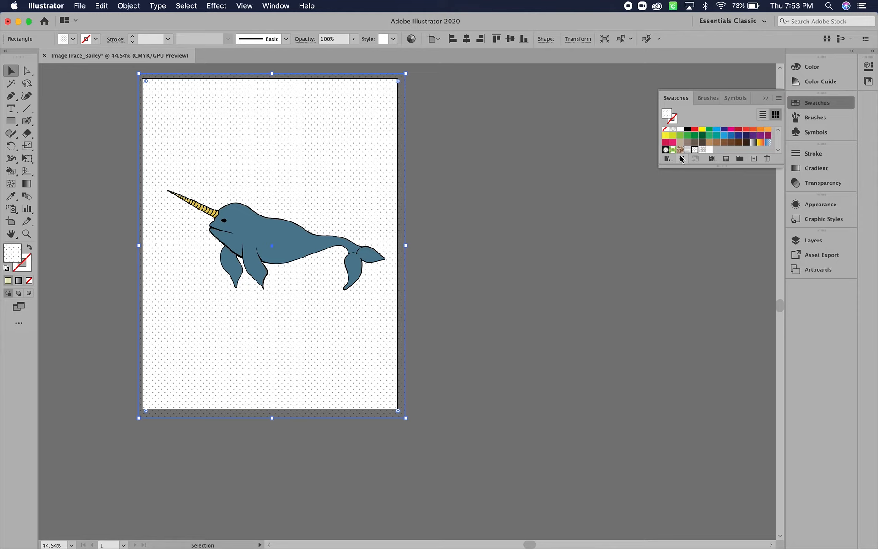
pyautogui.click(710, 150)
# - Add a second fill to the background rectangle's appearance and color it orange-brown A3680A
pyautogui.click(807, 207)
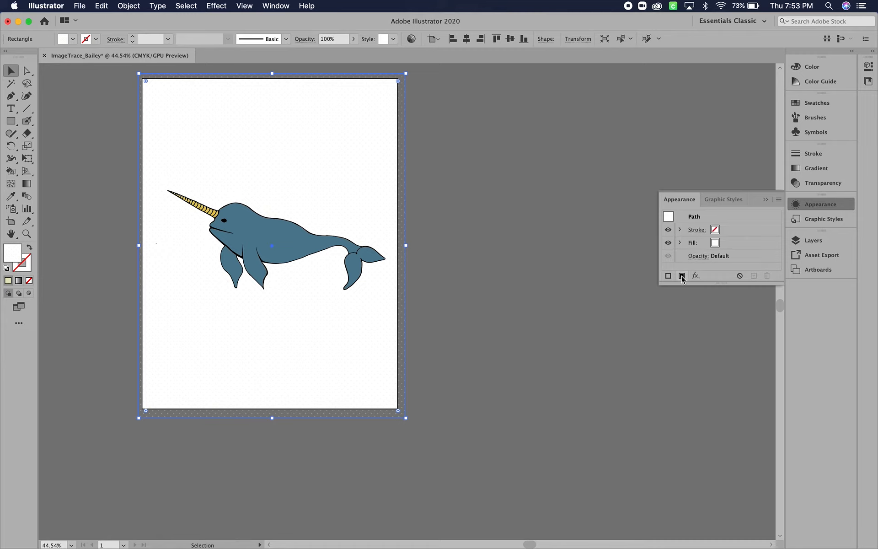
pyautogui.click(681, 276)
pyautogui.click(725, 231)
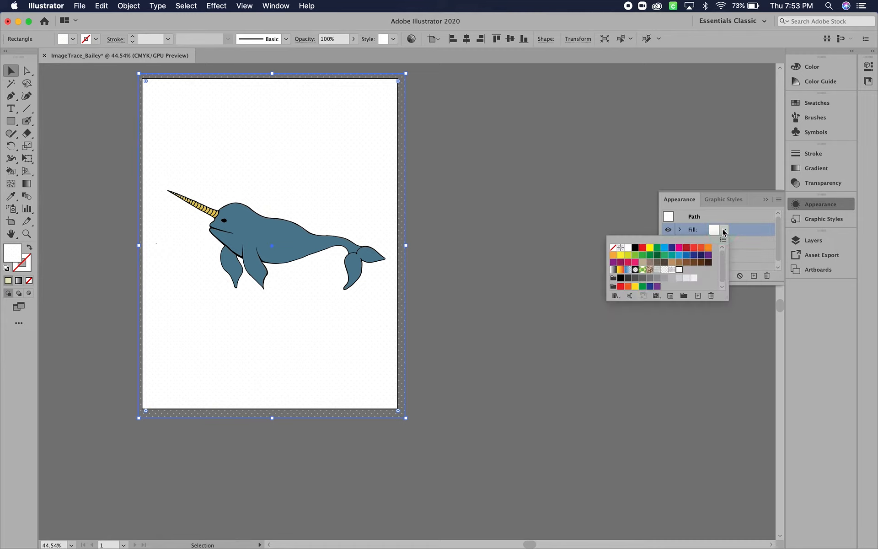
pyautogui.click(725, 232)
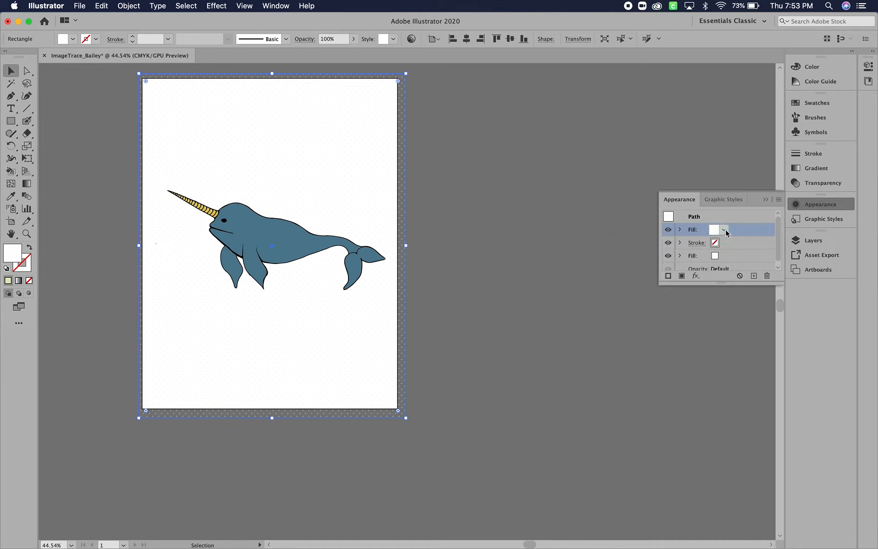
pyautogui.doubleClick(13, 253)
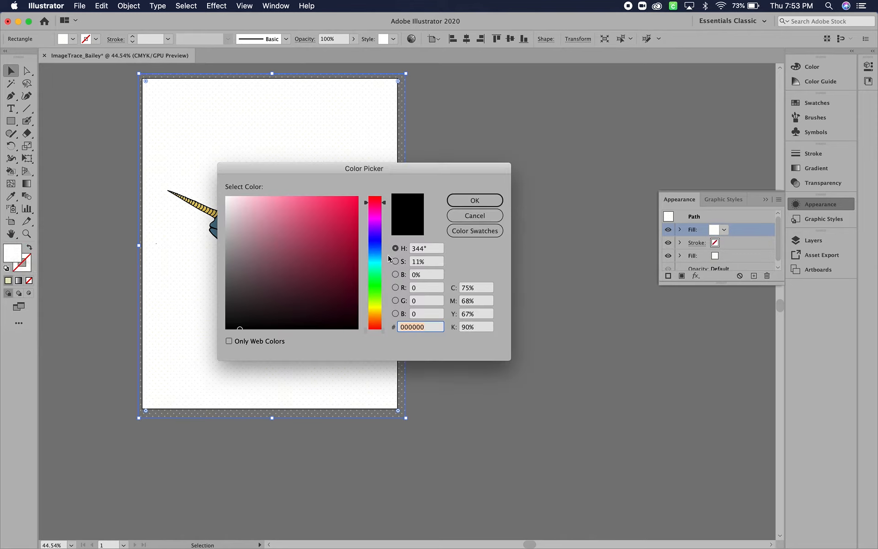
pyautogui.click(374, 316)
pyautogui.moveTo(306, 288)
pyautogui.mouseDown()
pyautogui.moveTo(330, 261)
pyautogui.moveTo(356, 257)
pyautogui.moveTo(351, 244)
pyautogui.mouseUp()
pyautogui.click(494, 200)
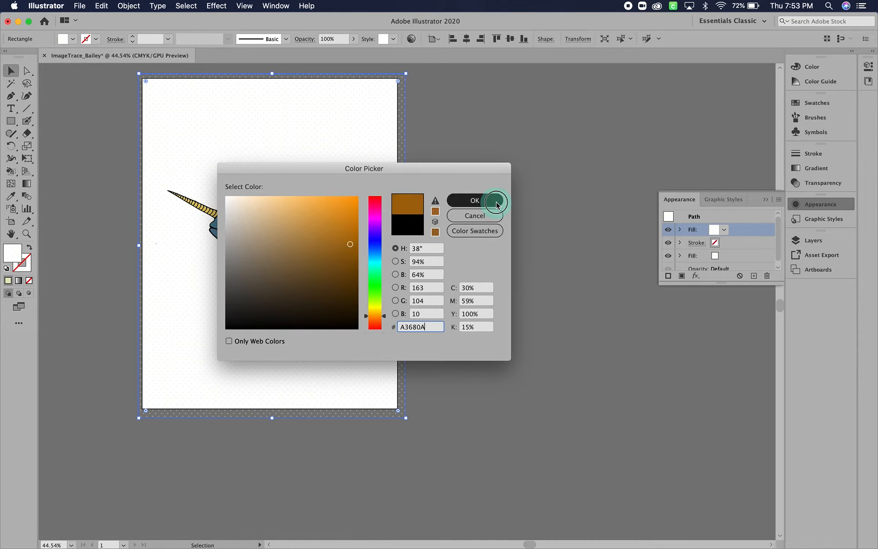
# - Move the brown fill beneath the pattern fill in the rectangle's appearance, deselect it and inspect the artwork
pyautogui.moveTo(743, 233); pyautogui.dragTo(732, 388)
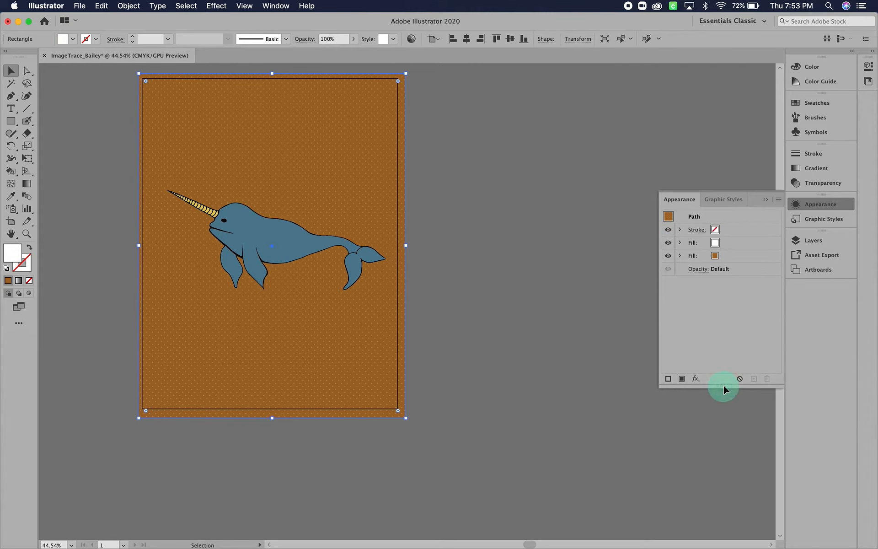
pyautogui.click(109, 168)
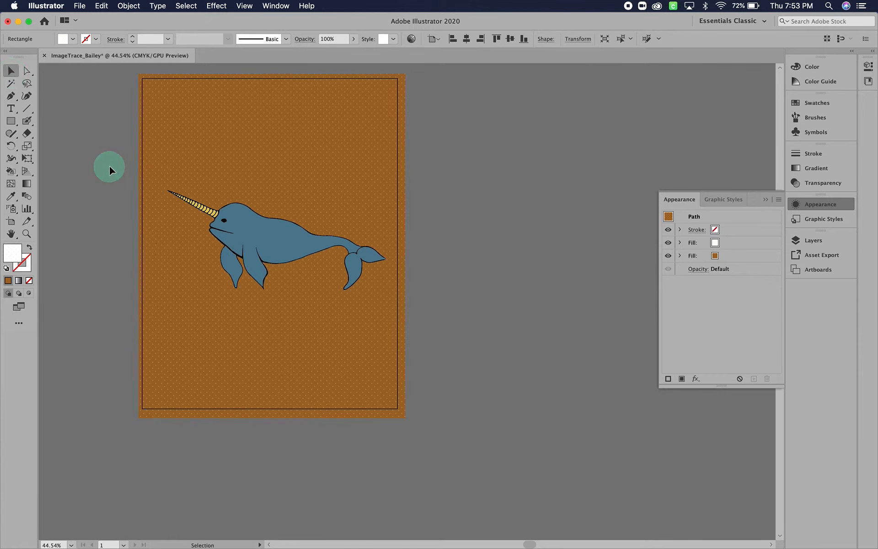
pyautogui.scroll(-1, 109, 167)
pyautogui.scroll(1, 109, 168)
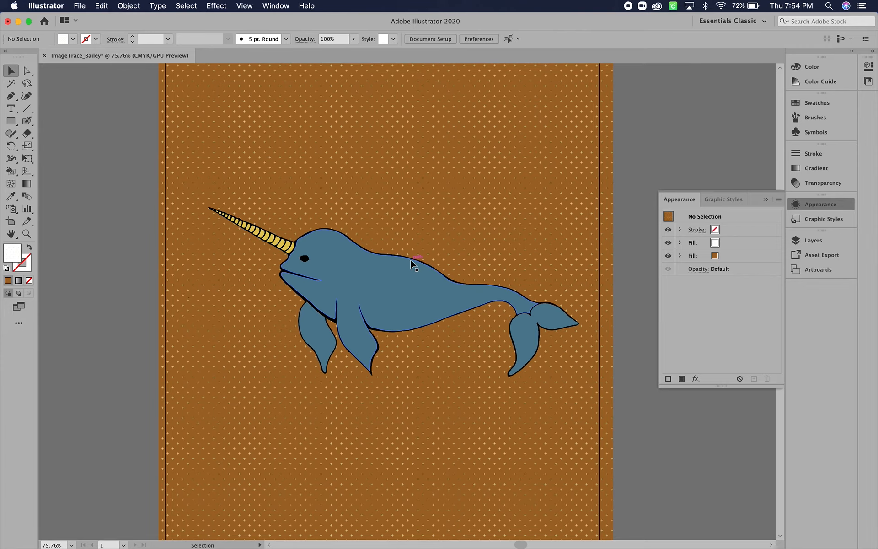
pyautogui.scroll(-3, 246, 267)
pyautogui.scroll(-5, 246, 267)
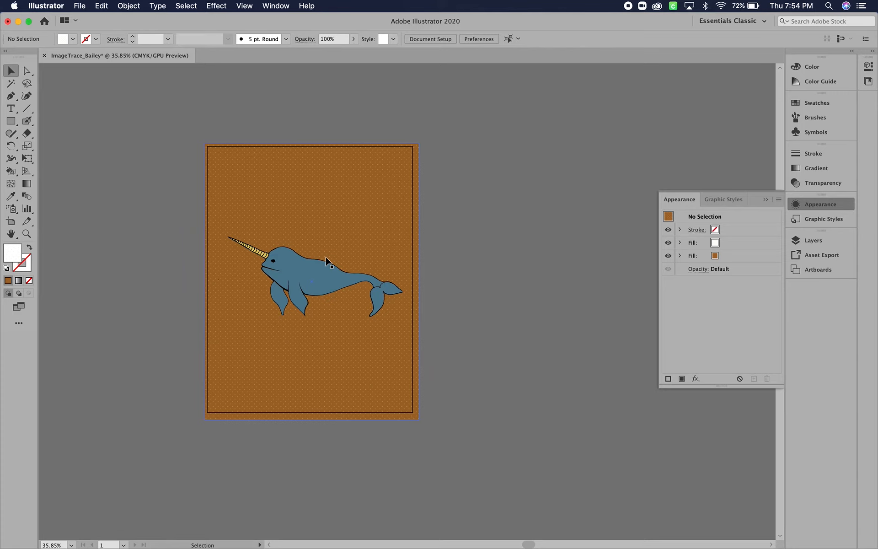
pyautogui.scroll(4, 392, 239)
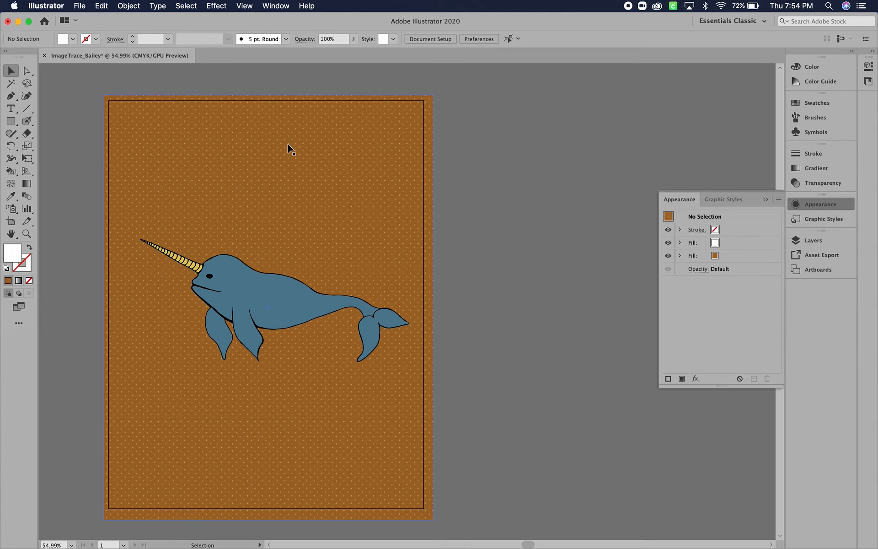
# - Place the linked image Cardinal_gems.png from the Desktop folder on the empty canvas beside the narwhal artboard
pyautogui.click(81, 6)
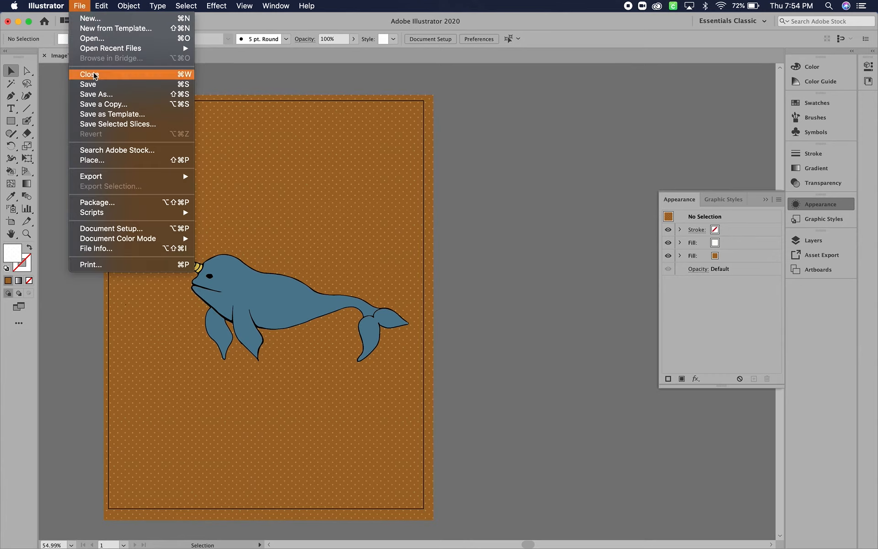
pyautogui.click(102, 161)
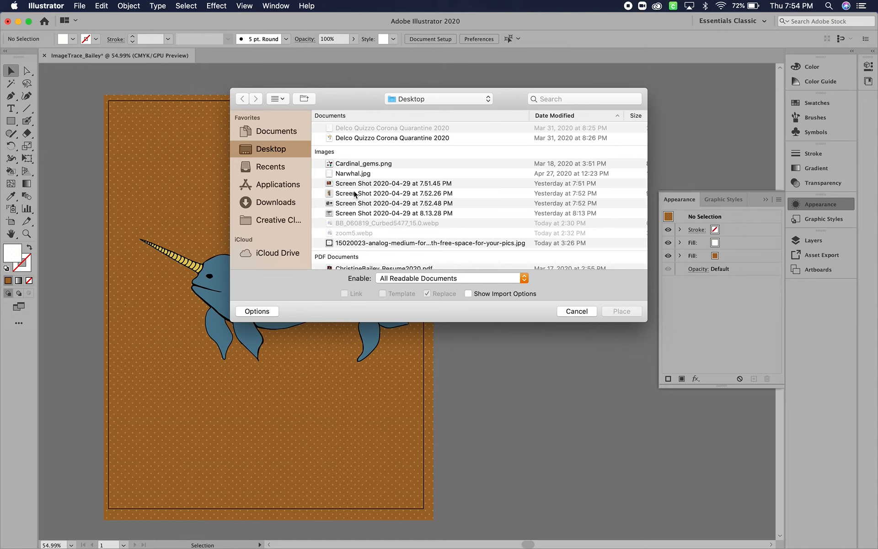
pyautogui.scroll(-10, 355, 194)
pyautogui.scroll(5, 355, 194)
pyautogui.scroll(3, 355, 194)
pyautogui.click(276, 202)
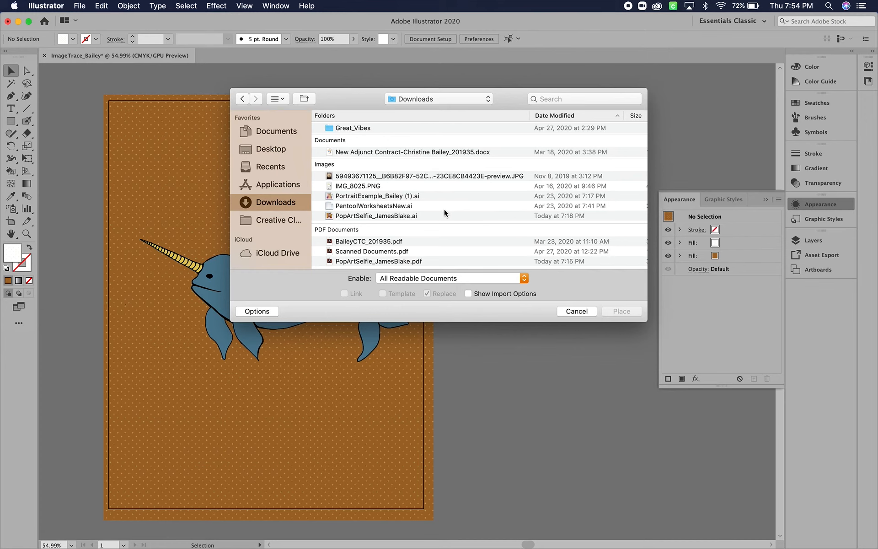
pyautogui.scroll(-5, 444, 211)
pyautogui.scroll(5, 445, 211)
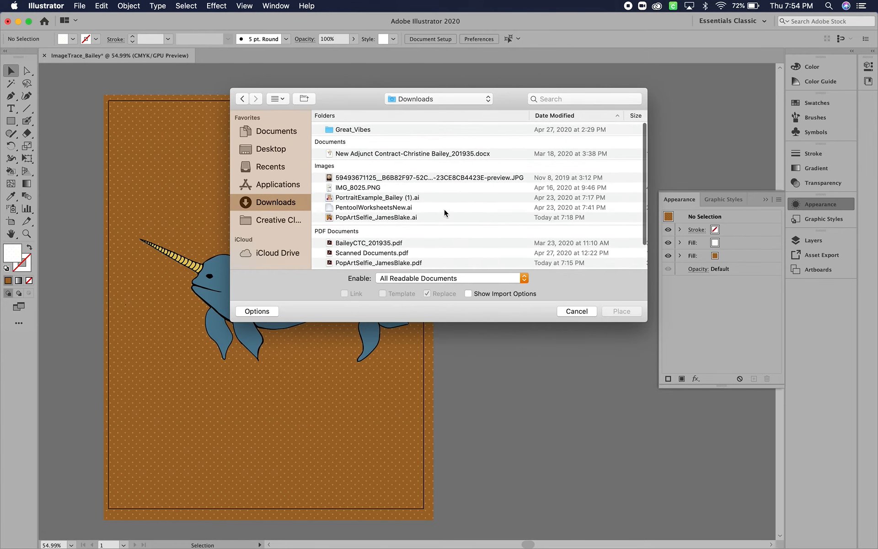
pyautogui.click(266, 151)
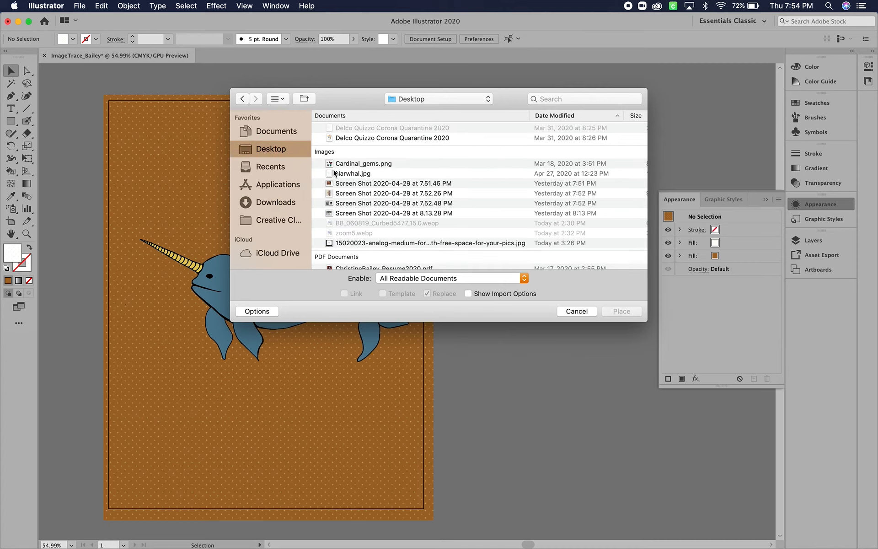
pyautogui.click(367, 165)
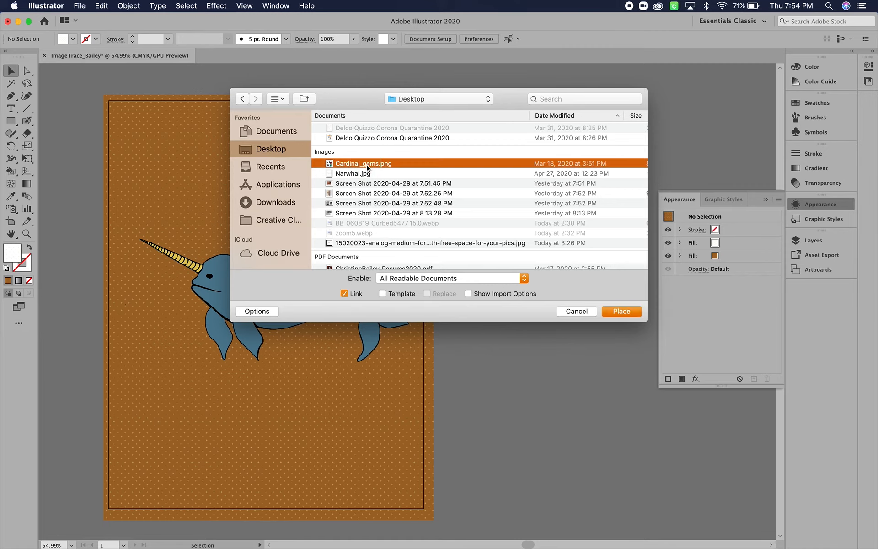
pyautogui.click(629, 312)
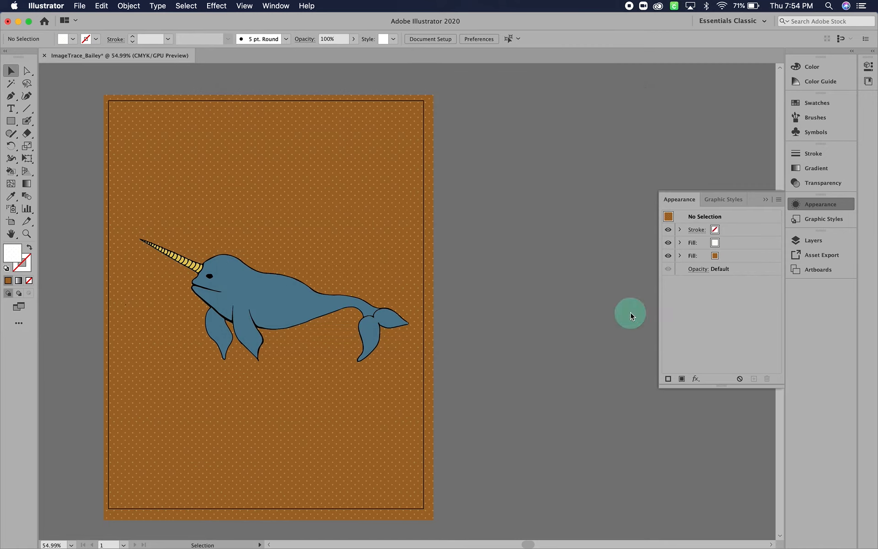
pyautogui.click(452, 247)
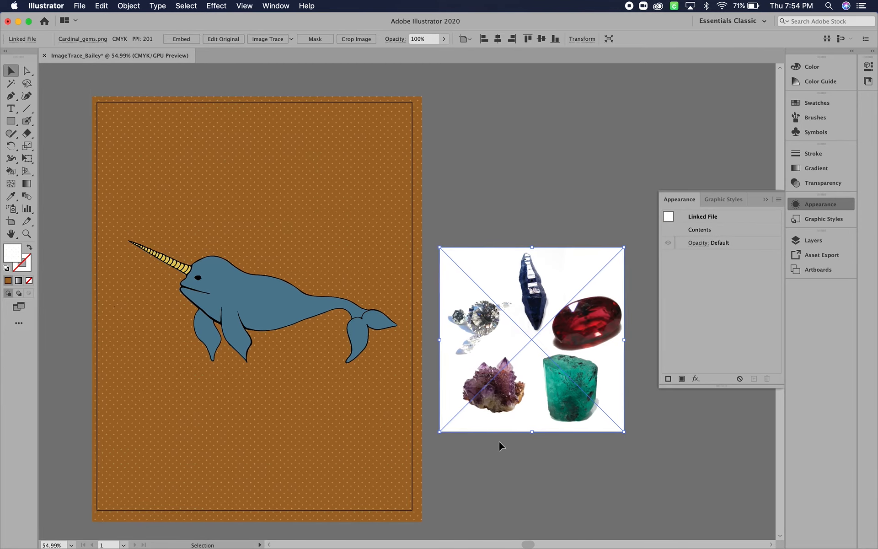
# - Image Trace the placed gems image and apply the 3 Colors preset to the tracing
pyautogui.hscroll(5, 499, 441)
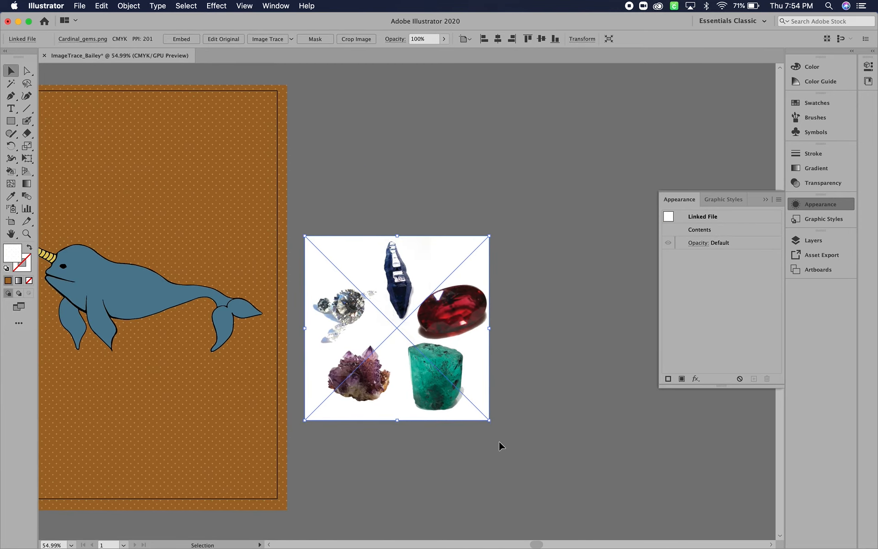
pyautogui.click(270, 39)
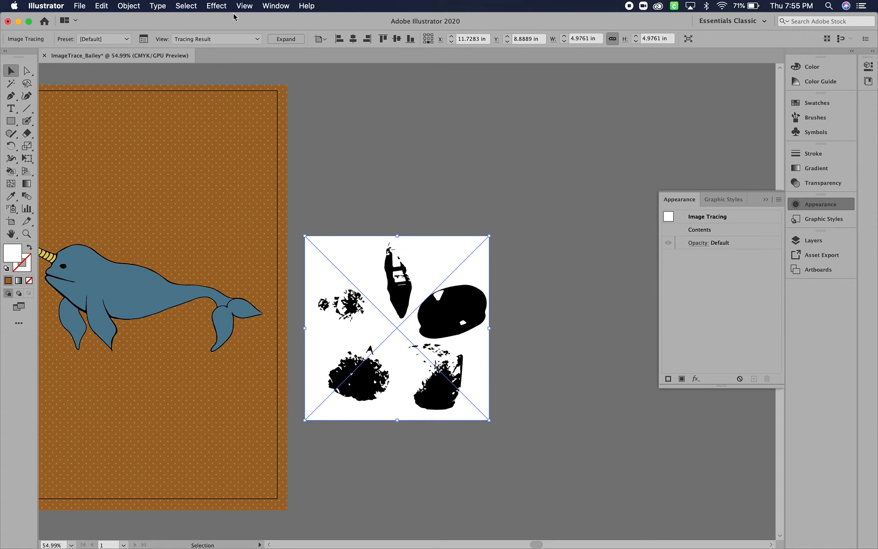
pyautogui.click(275, 6)
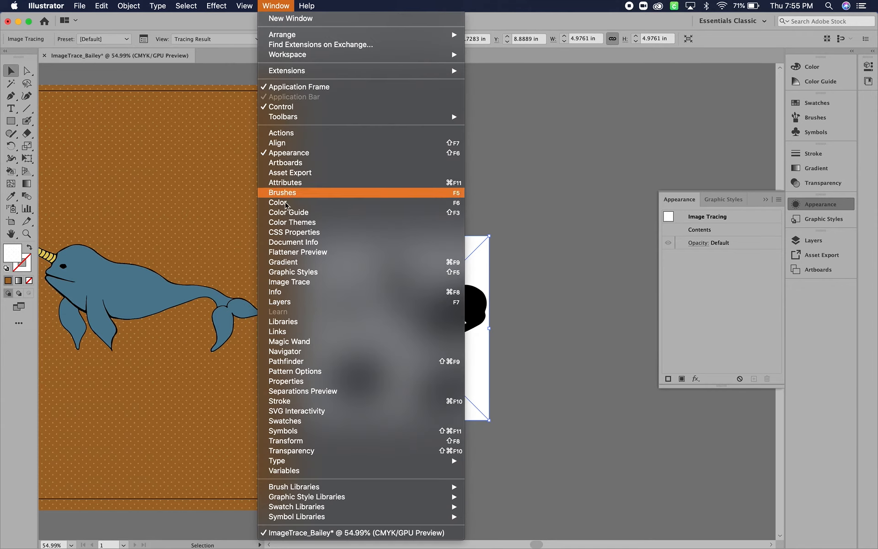
pyautogui.click(292, 282)
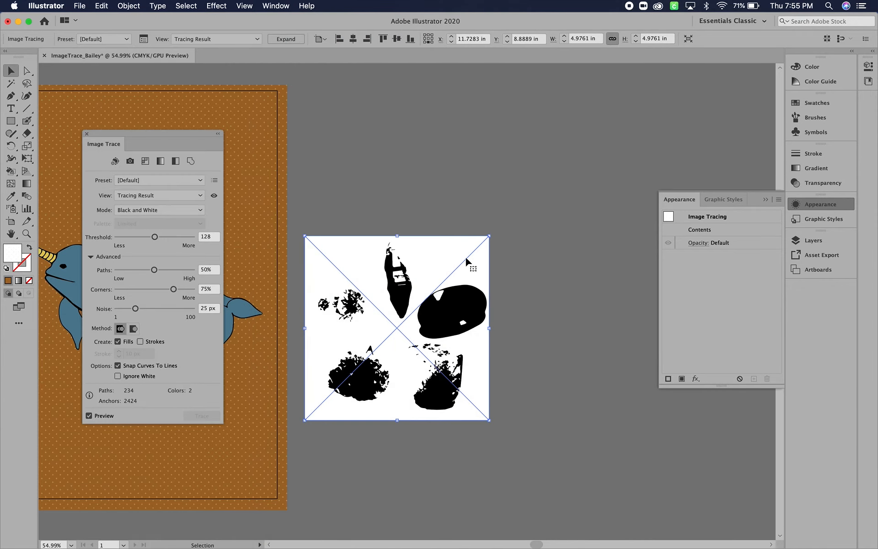
pyautogui.click(138, 195)
pyautogui.click(139, 193)
pyautogui.click(138, 180)
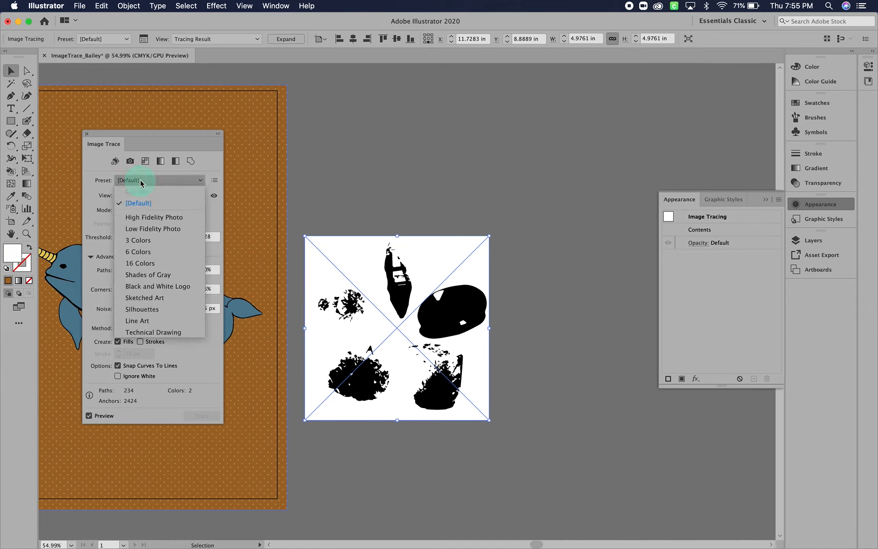
pyautogui.click(147, 244)
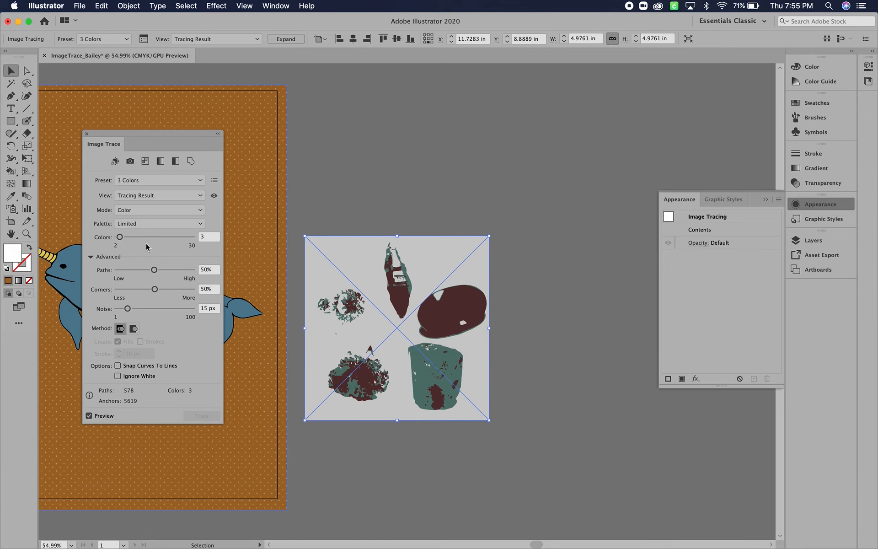
# - Raise the gem tracing's color count to 10 and inspect the traced gems
pyautogui.scroll(5, 397, 301)
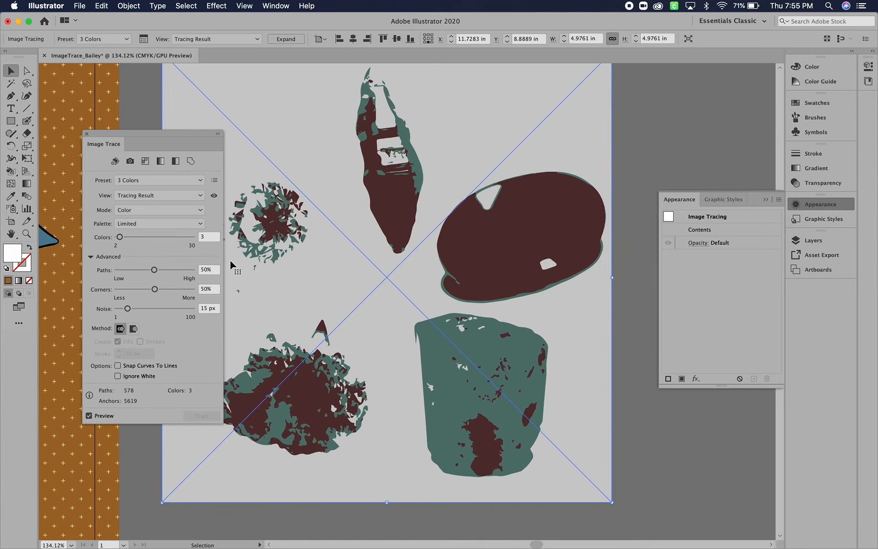
pyautogui.click(120, 237)
pyautogui.moveTo(122, 240); pyautogui.dragTo(141, 239)
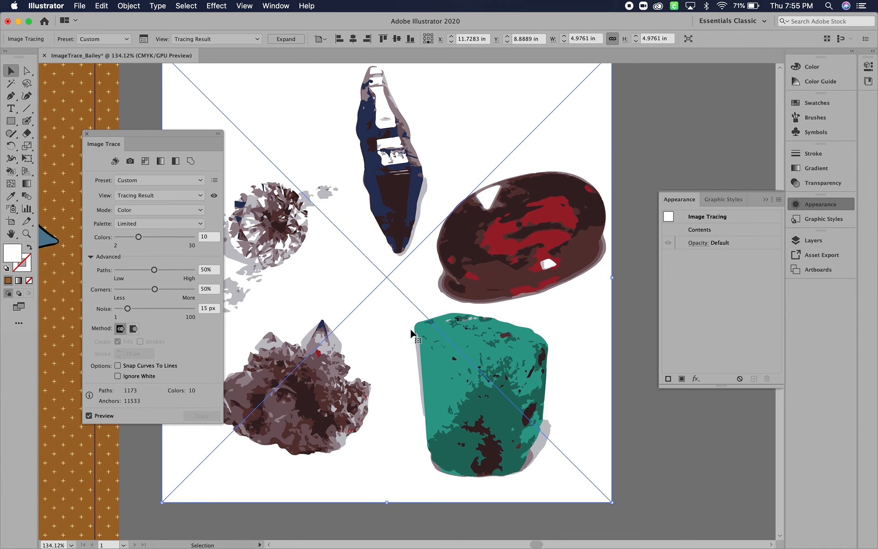
pyautogui.hscroll(-5, 410, 328)
pyautogui.hscroll(1, 410, 327)
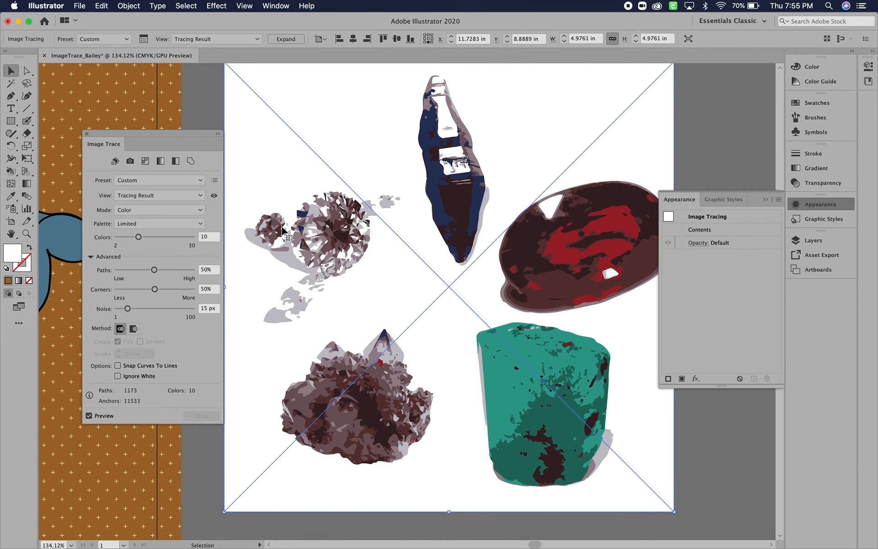
pyautogui.scroll(-2, 283, 230)
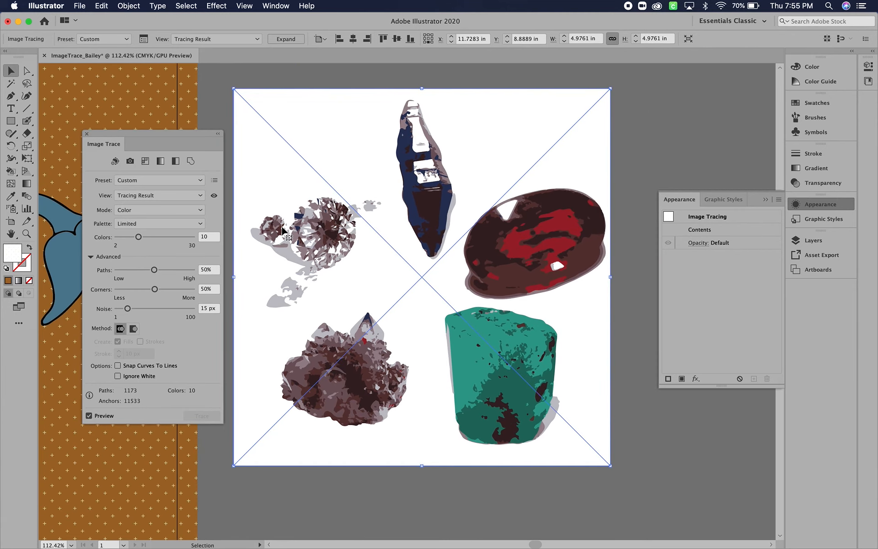
pyautogui.hscroll(4, 283, 230)
pyautogui.scroll(-2, 282, 230)
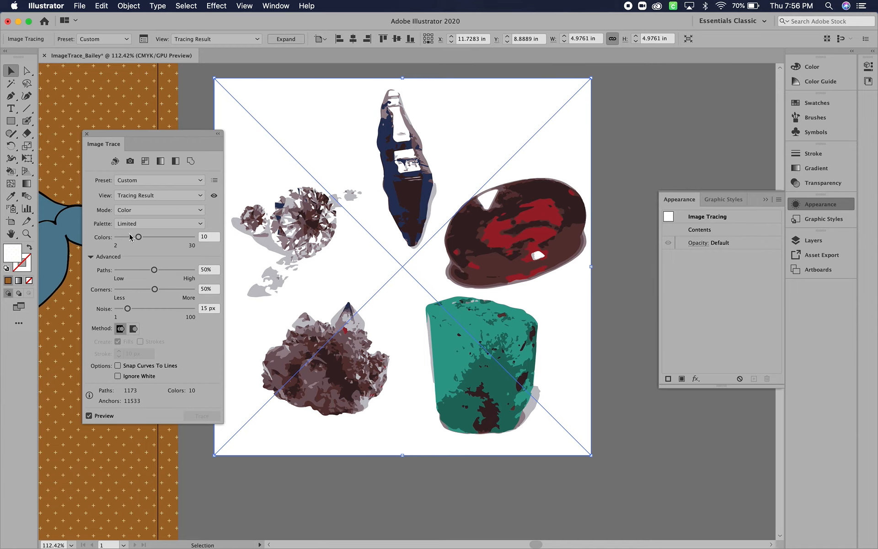
# - Expand the gem tracing into editable vector paths
pyautogui.click(26, 70)
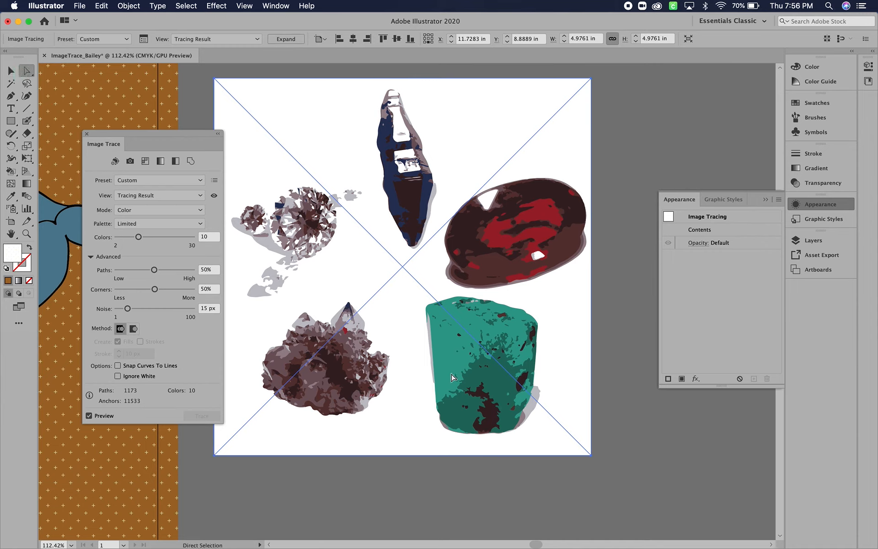
pyautogui.click(286, 39)
pyautogui.click(642, 146)
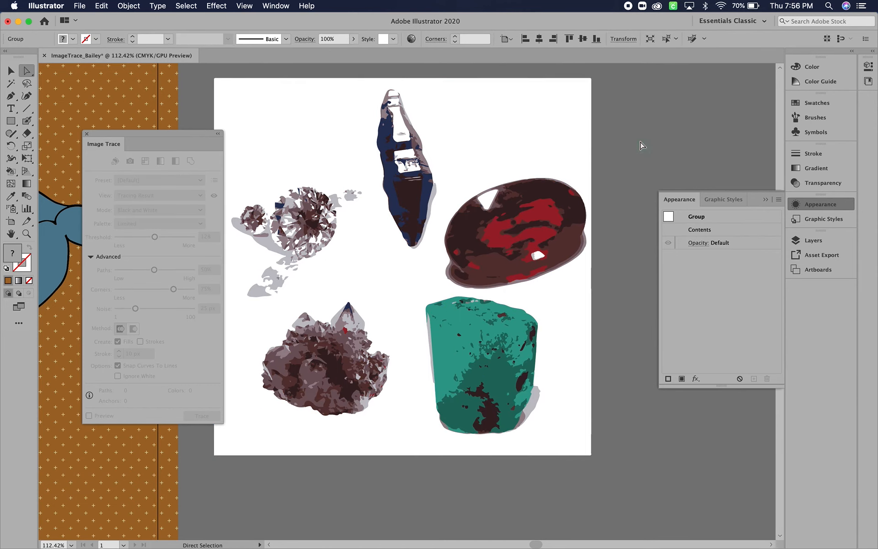
# - Delete the white background compound path surrounding the expanded gems
pyautogui.click(520, 93)
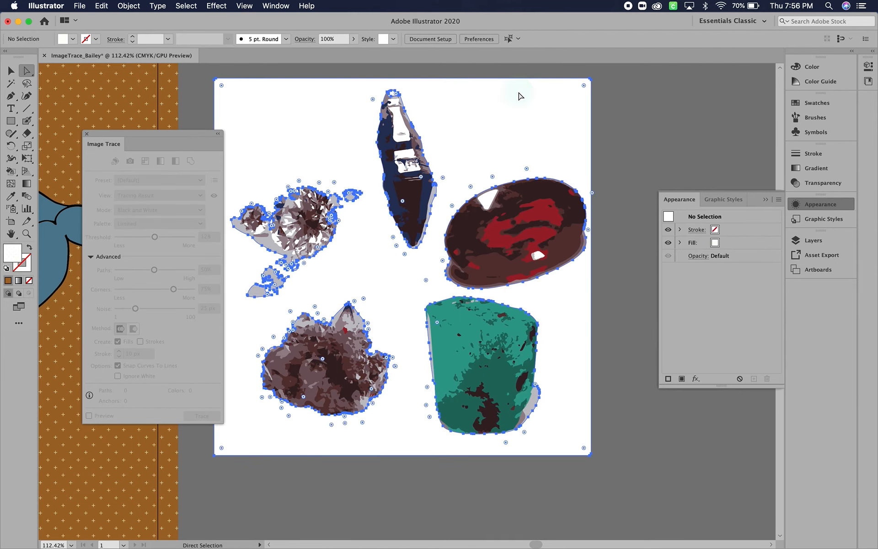
pyautogui.click(649, 150)
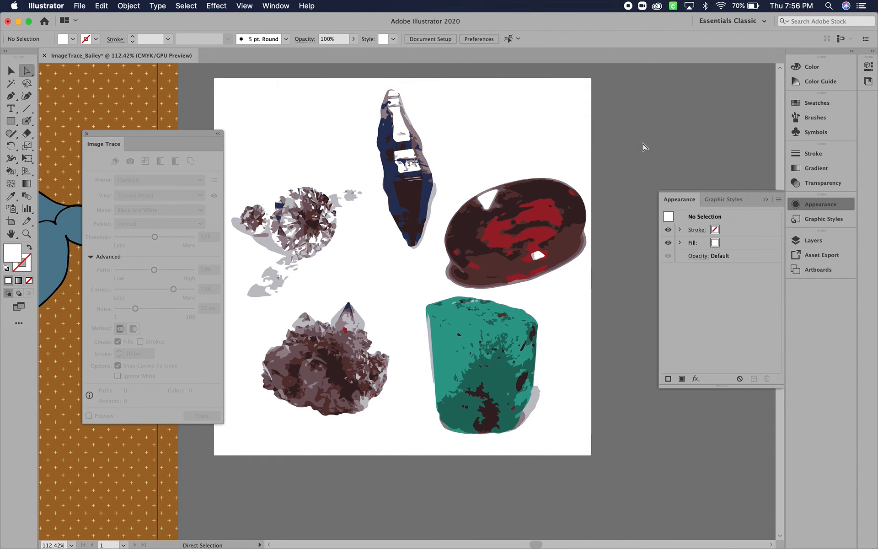
pyautogui.click(538, 117)
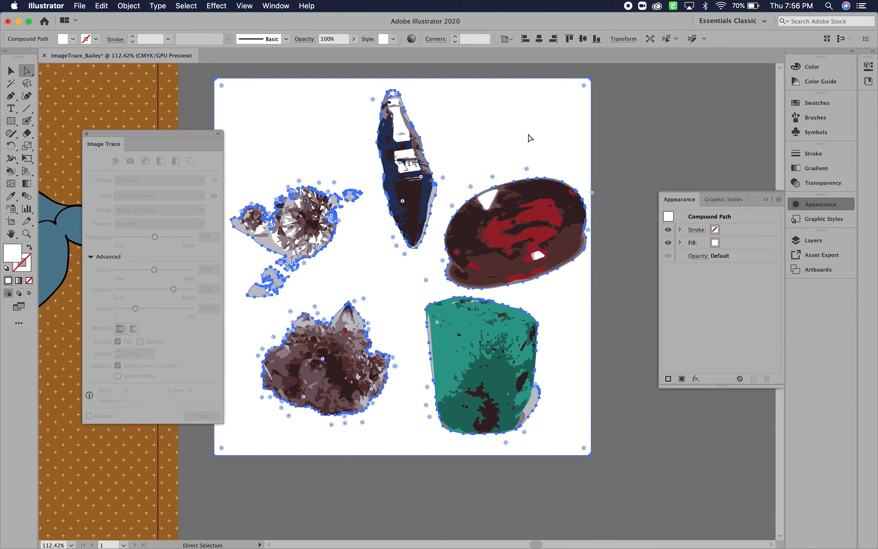
pyautogui.press('BackSpace')
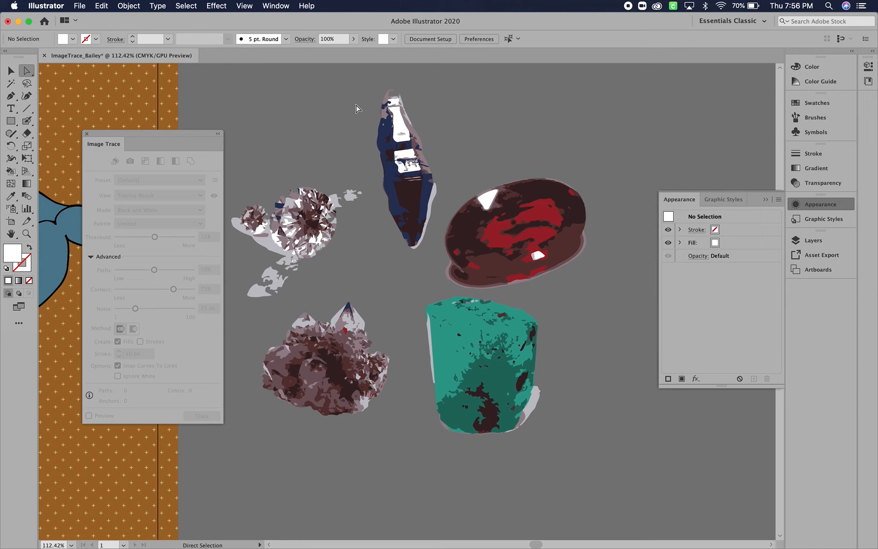
# - Select all paths sharing the oval gem's red fill color, recolor them yellow-green B6CC1B, and deselect
pyautogui.click(503, 245)
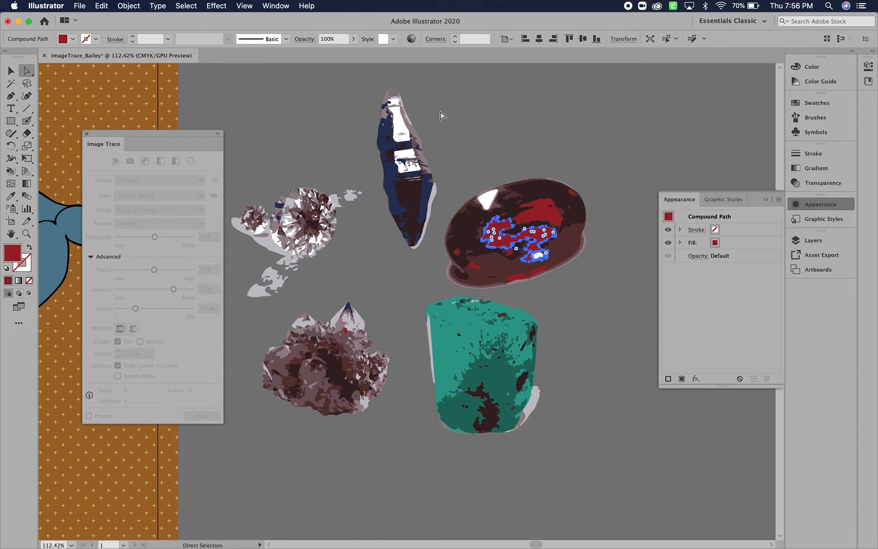
pyautogui.click(176, 5)
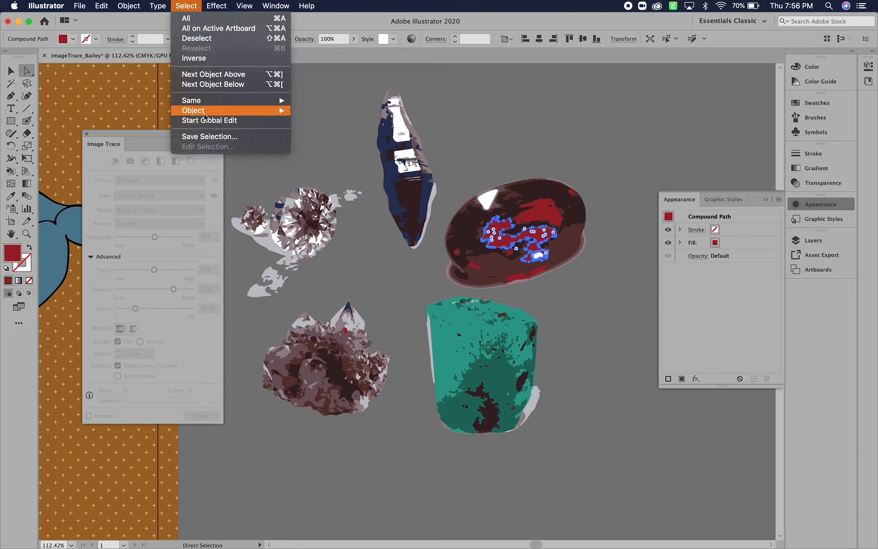
pyautogui.moveTo(204, 103)
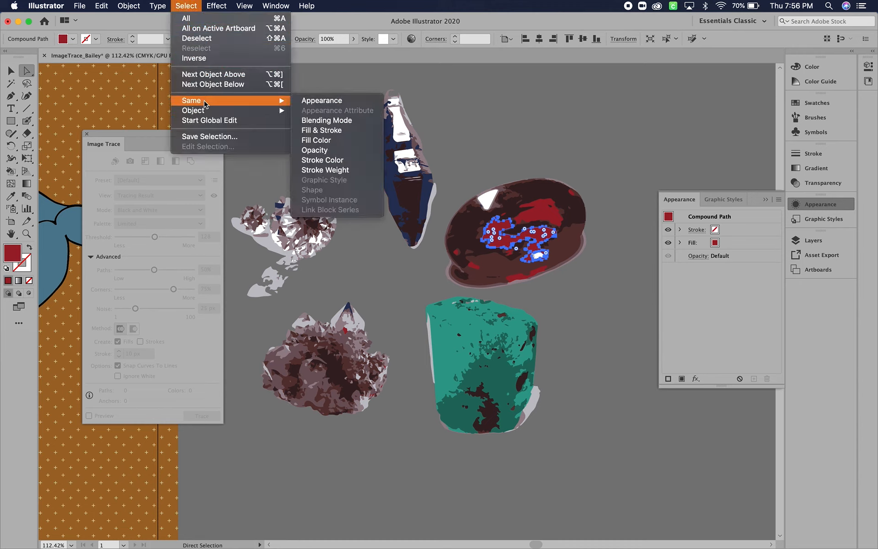
pyautogui.click(329, 141)
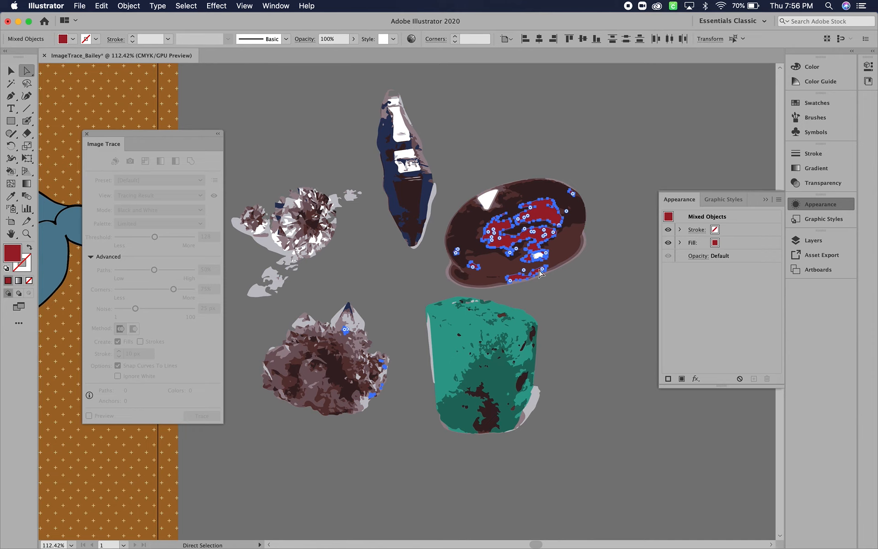
pyautogui.click(12, 252)
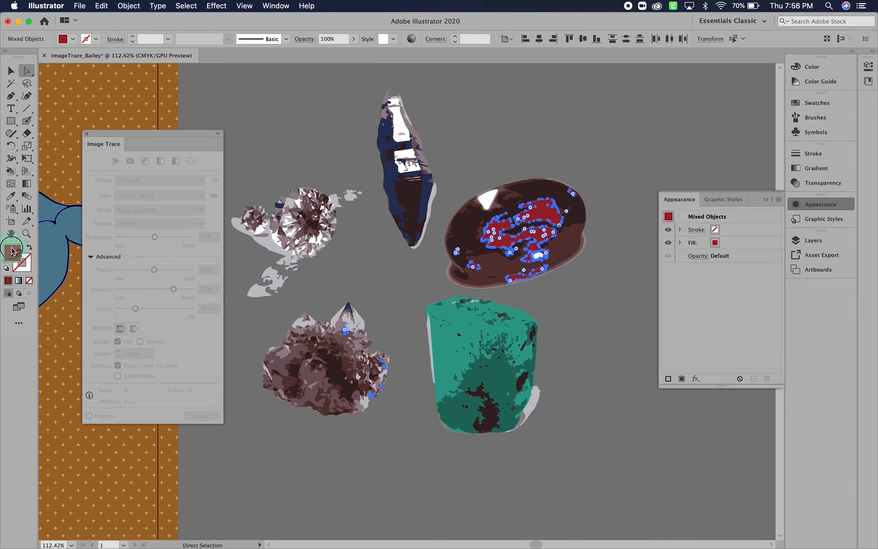
pyautogui.doubleClick(13, 251)
pyautogui.click(376, 305)
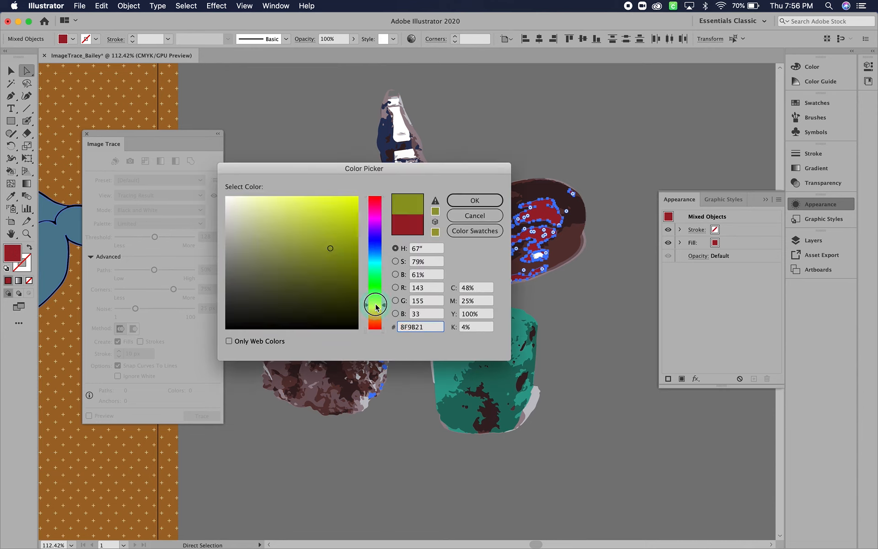
pyautogui.click(331, 198)
pyautogui.click(343, 222)
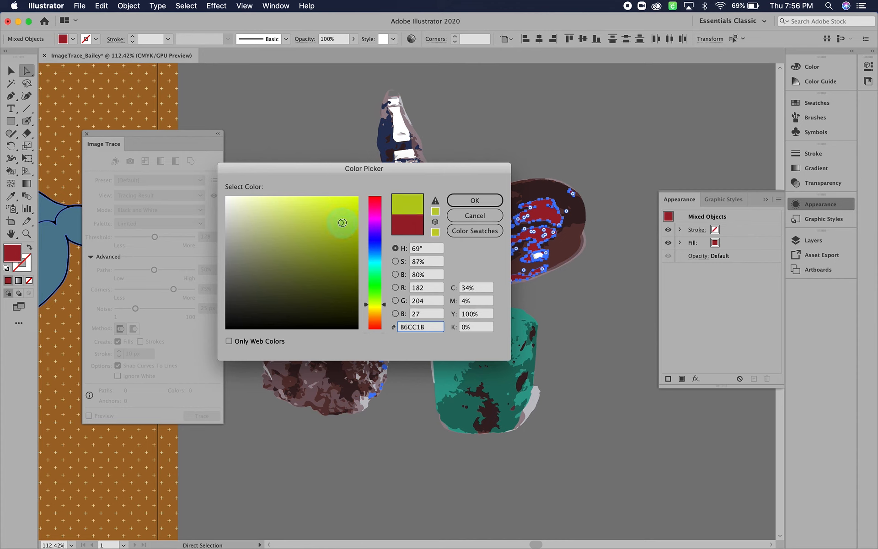
pyautogui.click(462, 200)
pyautogui.click(479, 166)
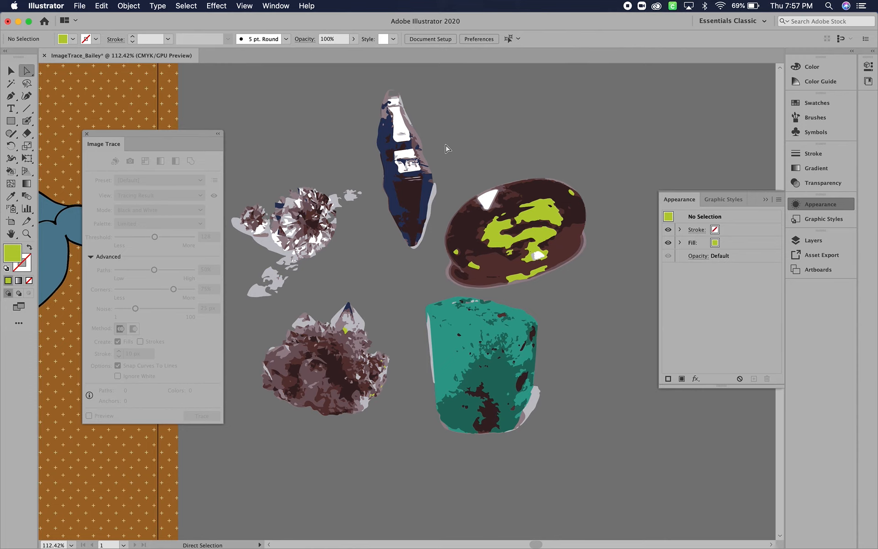
pyautogui.hscroll(-15, 448, 148)
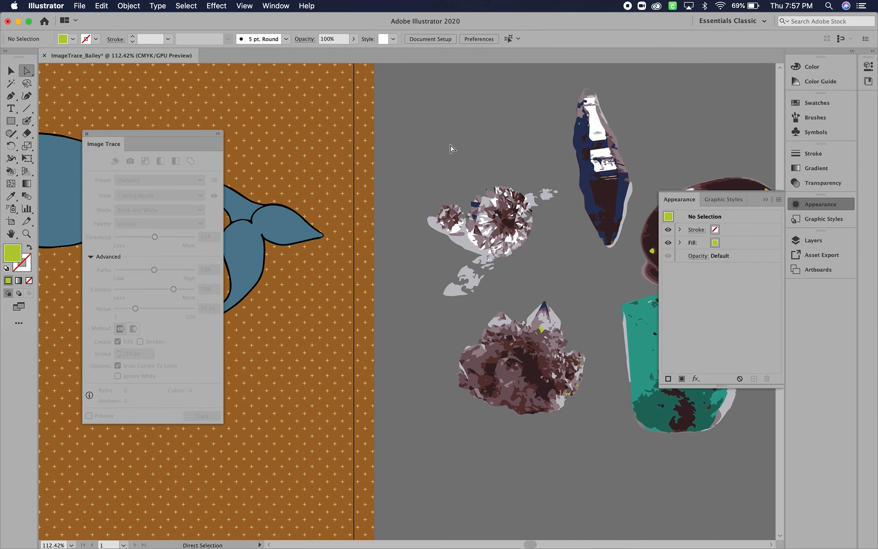
pyautogui.hscroll(-10, 451, 149)
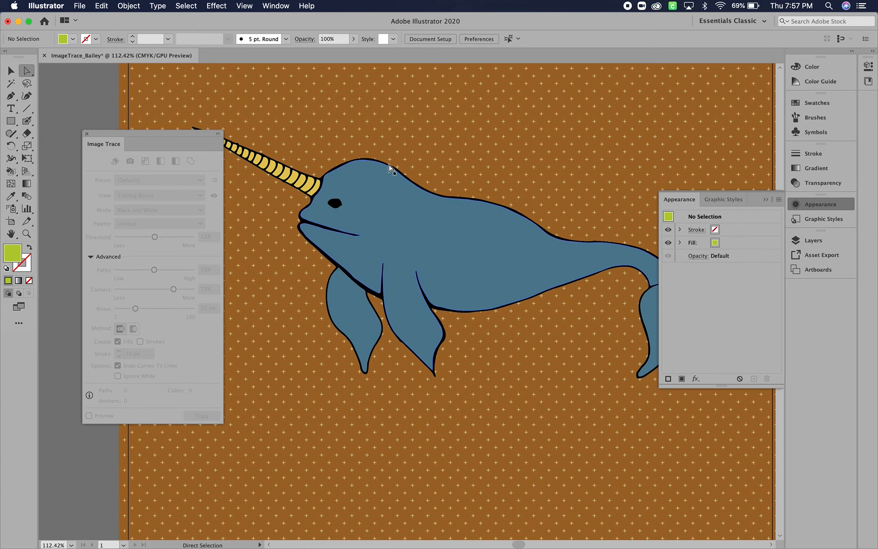
pyautogui.press('super+0')
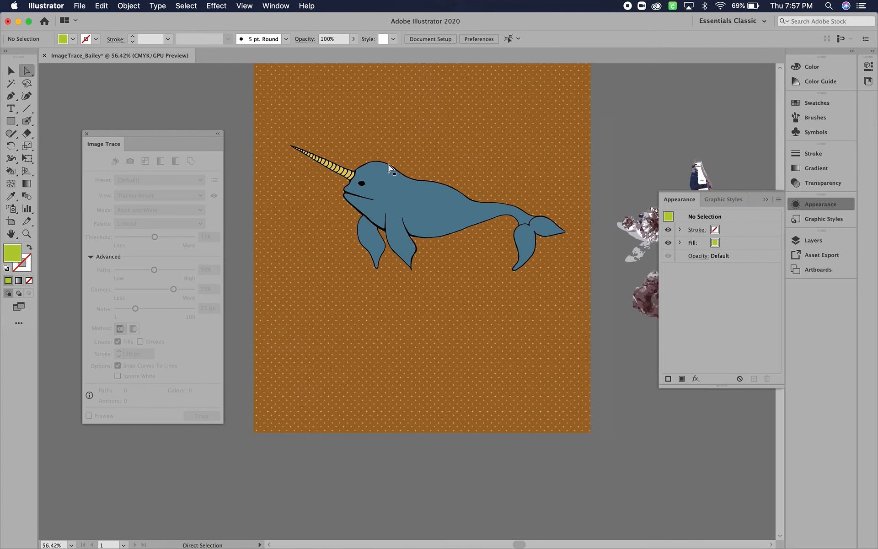